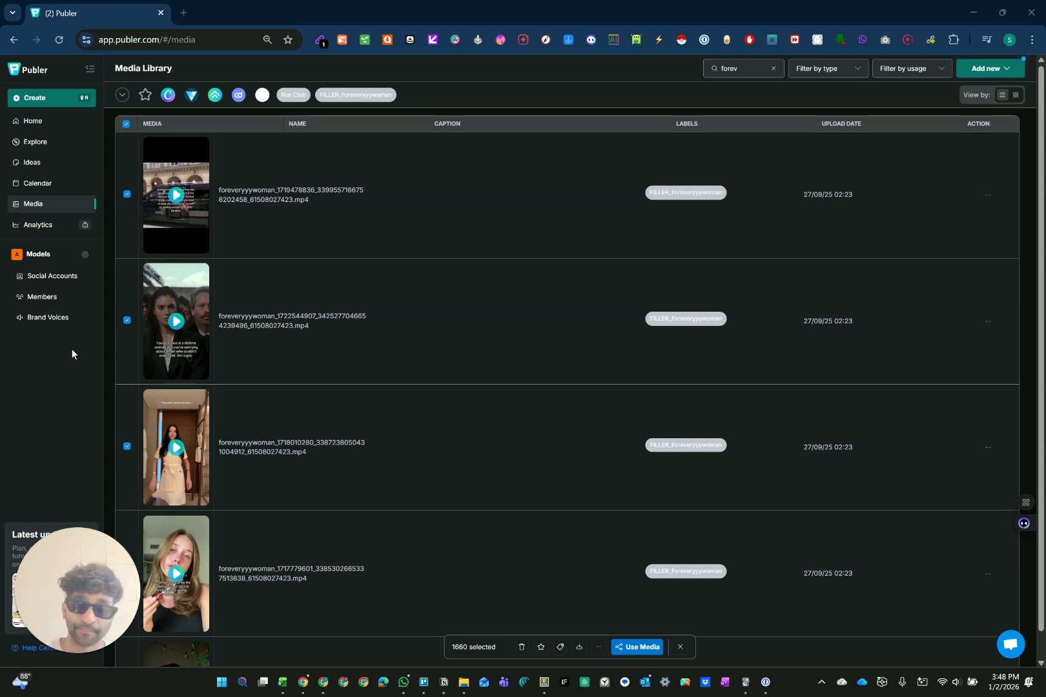
Open the weekly calendar in a second browser tab and close the spare blank tab
left_click(45, 197)
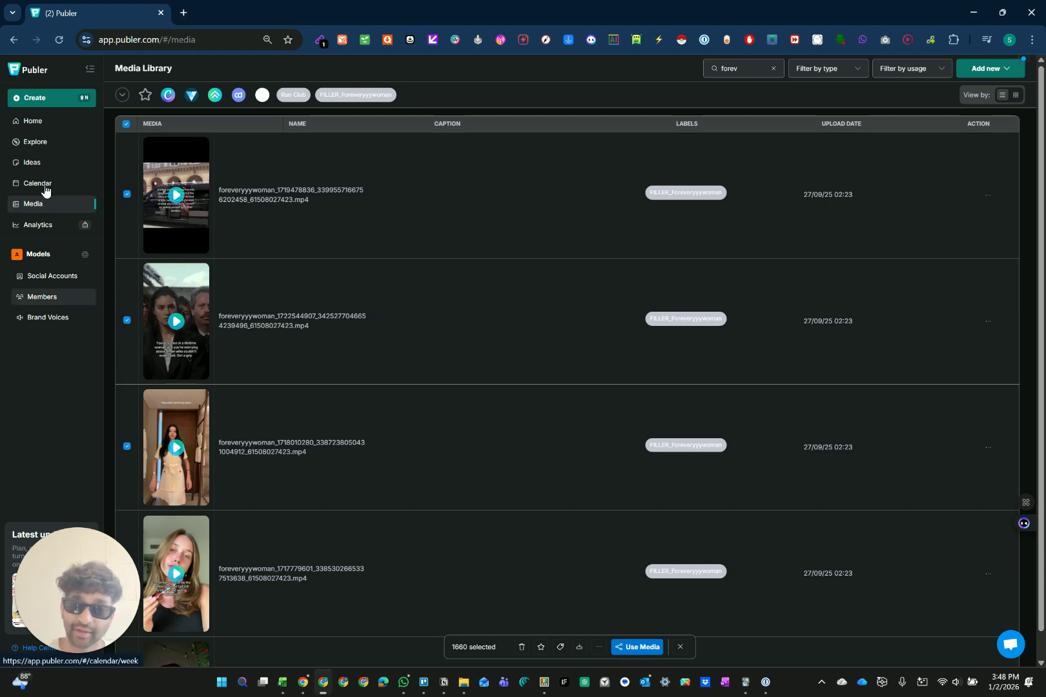
left_click(185, 13)
left_click(140, 14)
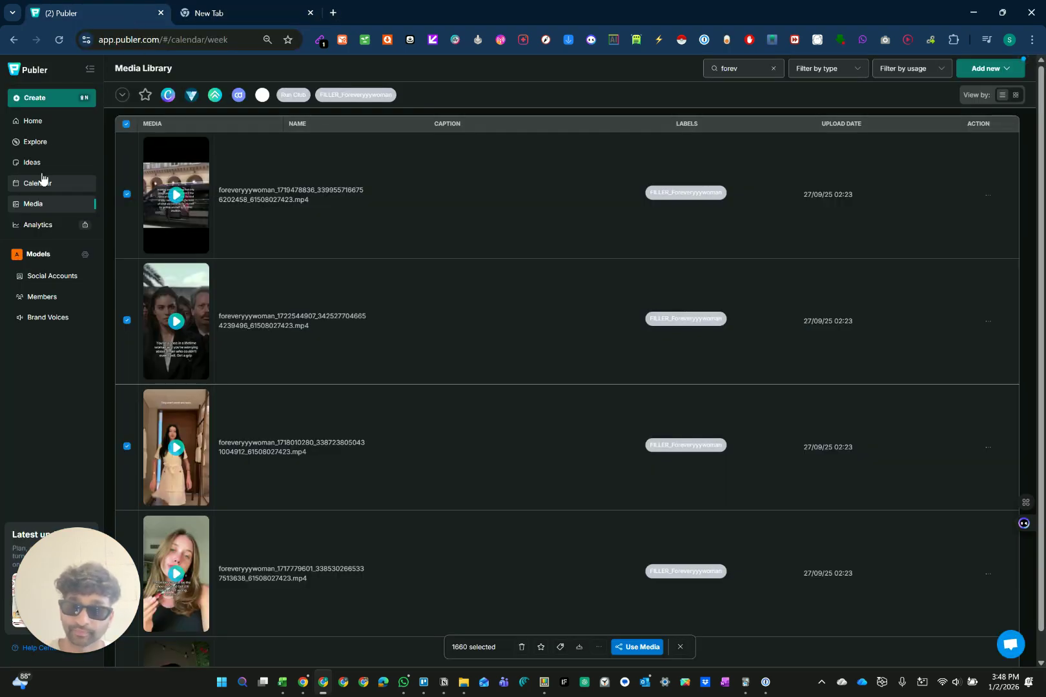
left_click(226, 13)
left_click(117, 13)
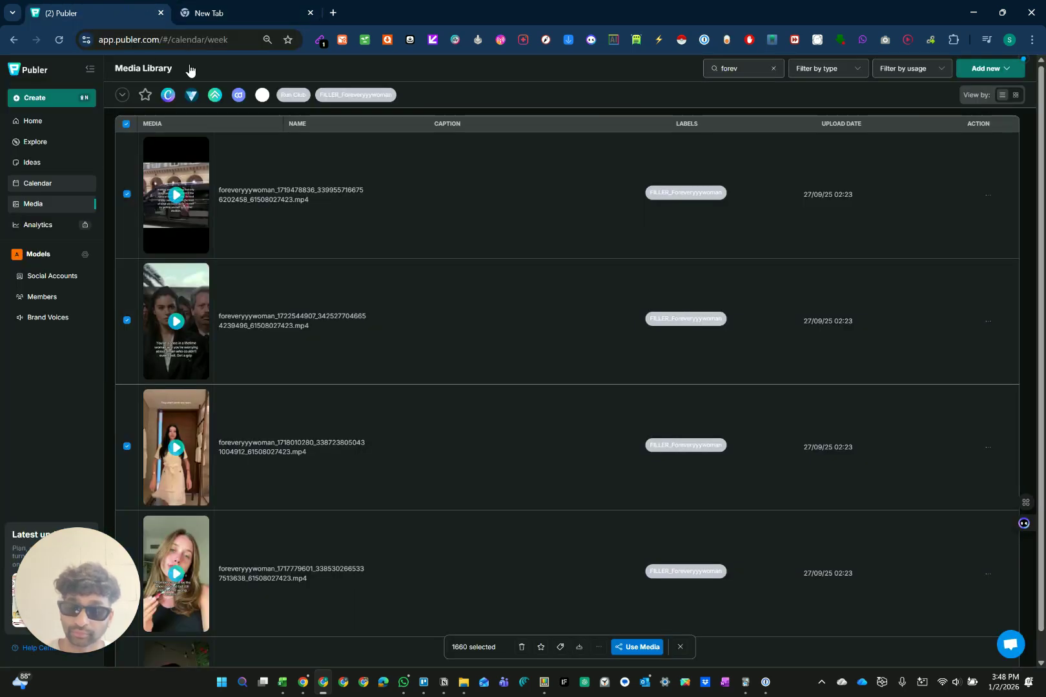
key("ctrl+shift+t")
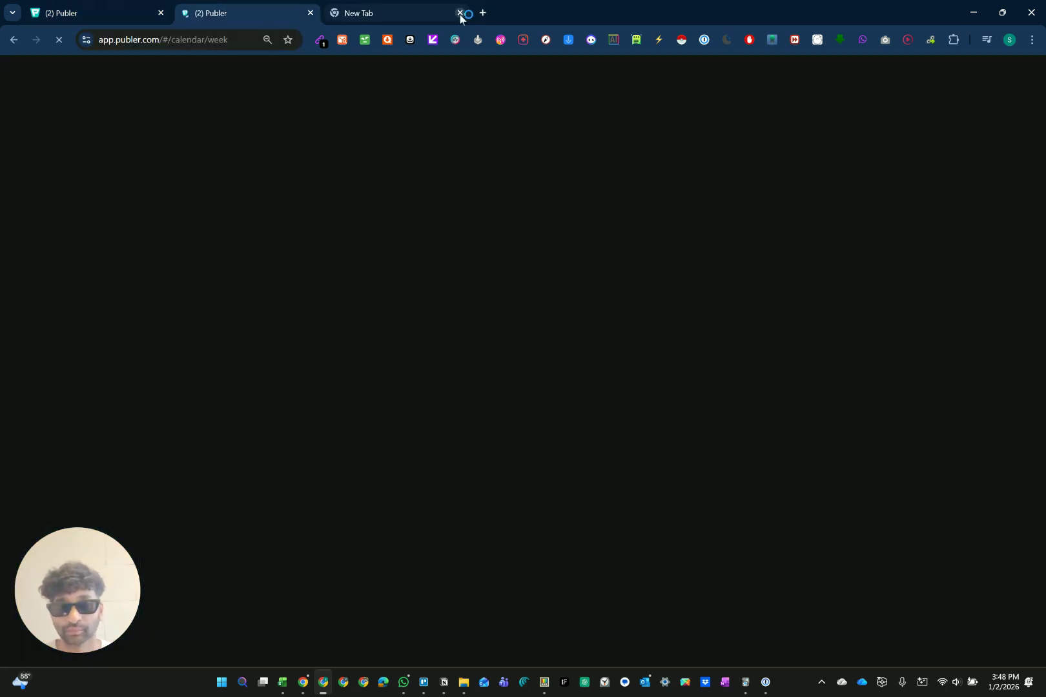
left_click(459, 13)
Return the first browser tab to the media library and bring up the weekly calendar in the second tab
left_click(102, 16)
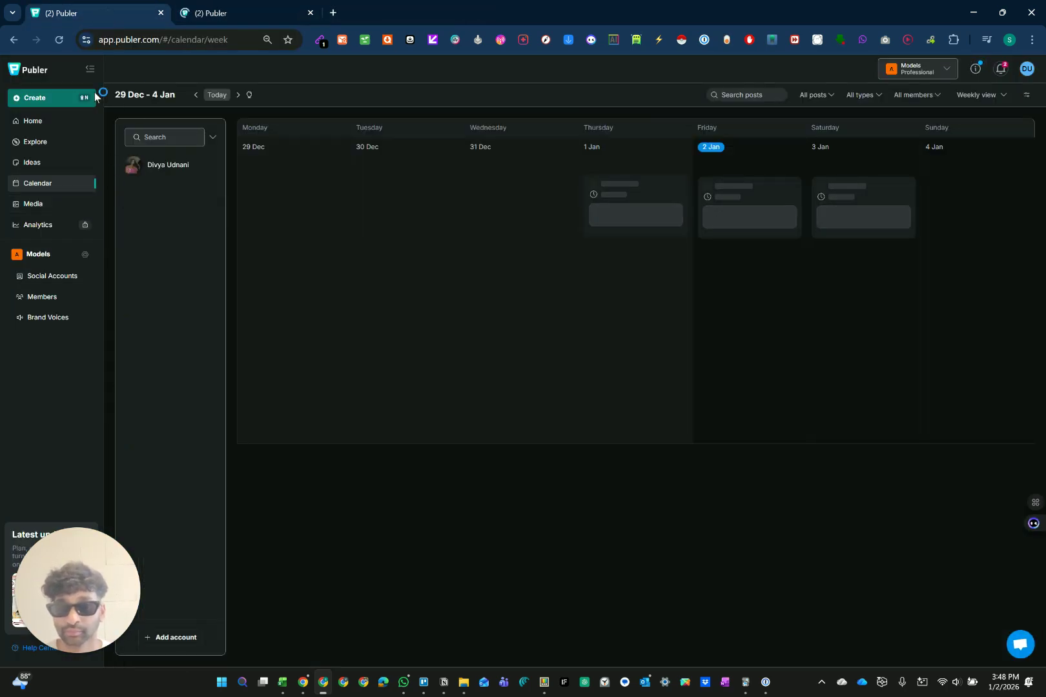
left_click(216, 10)
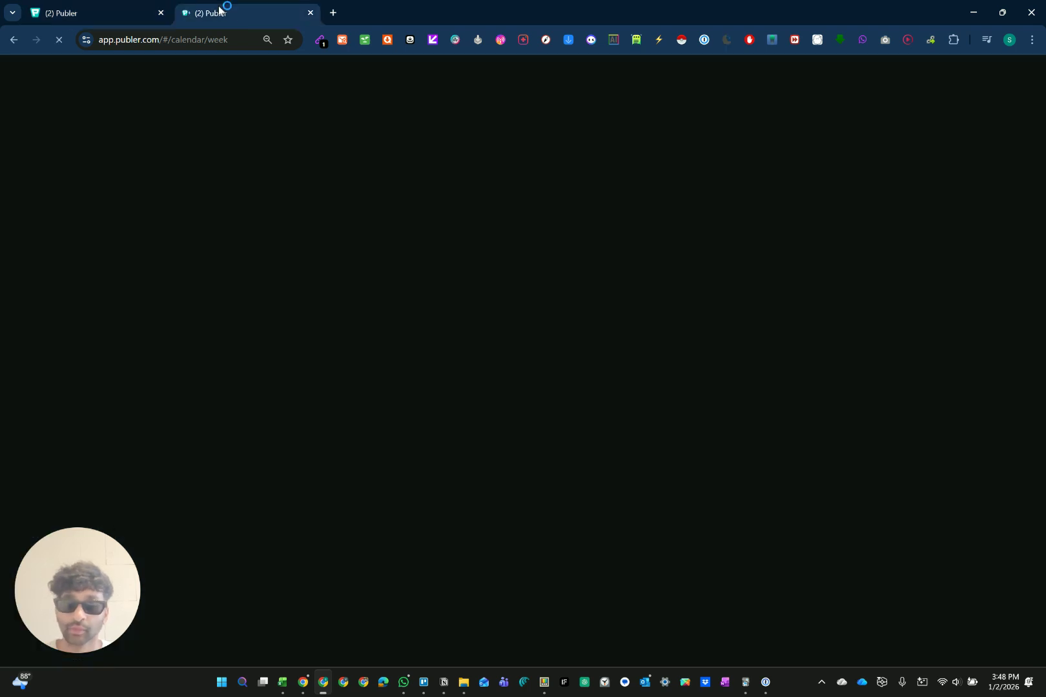
left_click(138, 11)
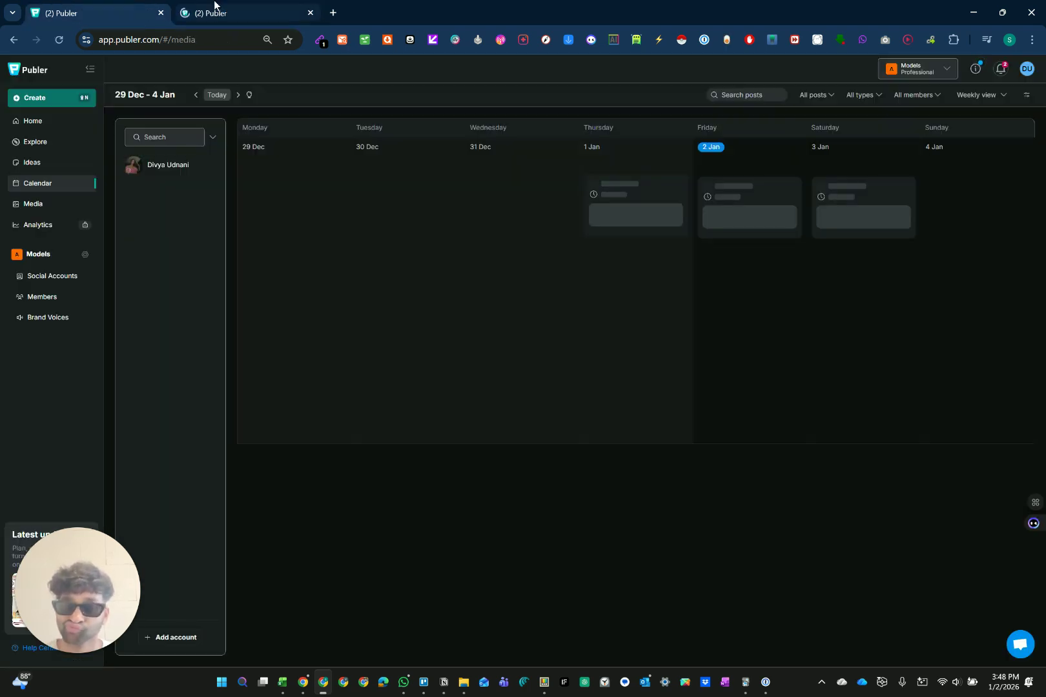
left_click(230, 9)
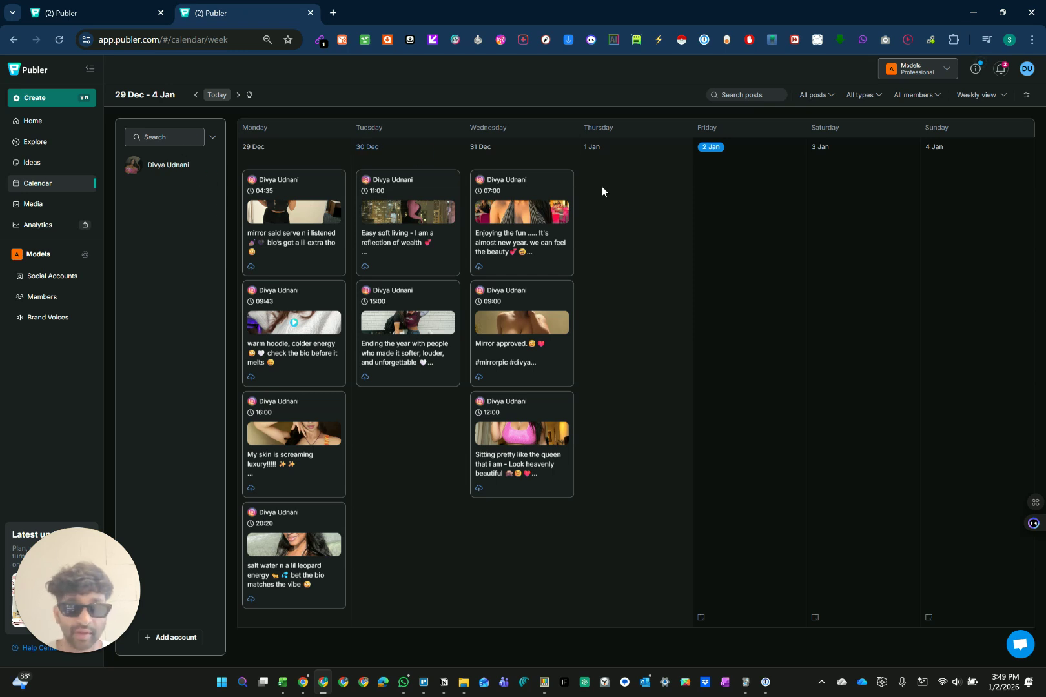
Filter the media library by the FILLER_Foreveryyywoman label and select all the listed media
left_click(118, 11)
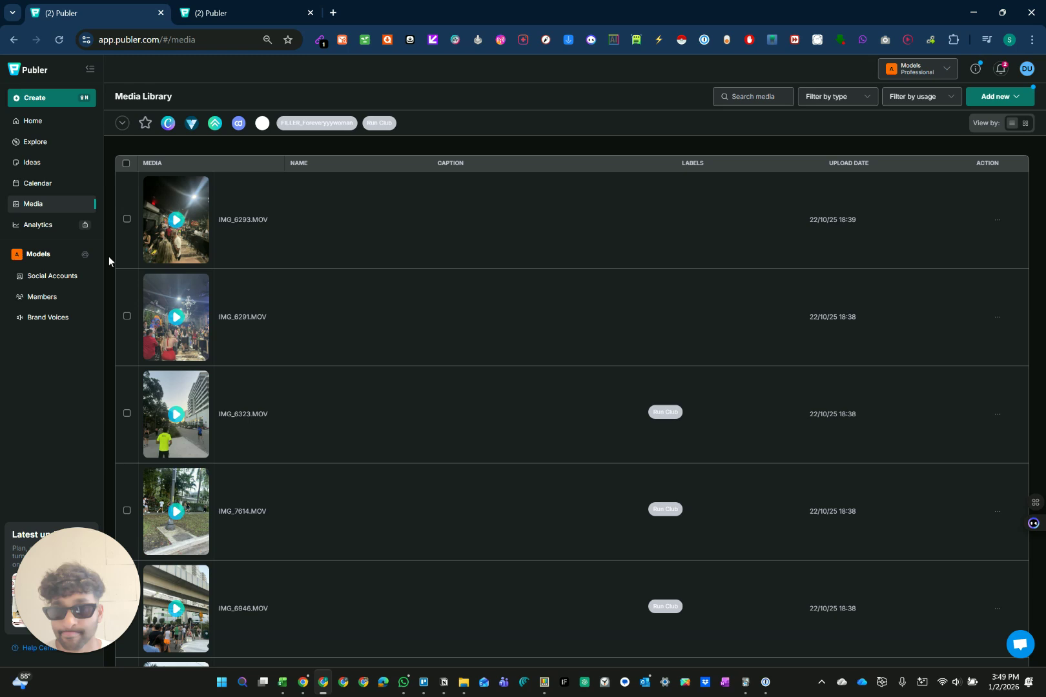
left_click(338, 124)
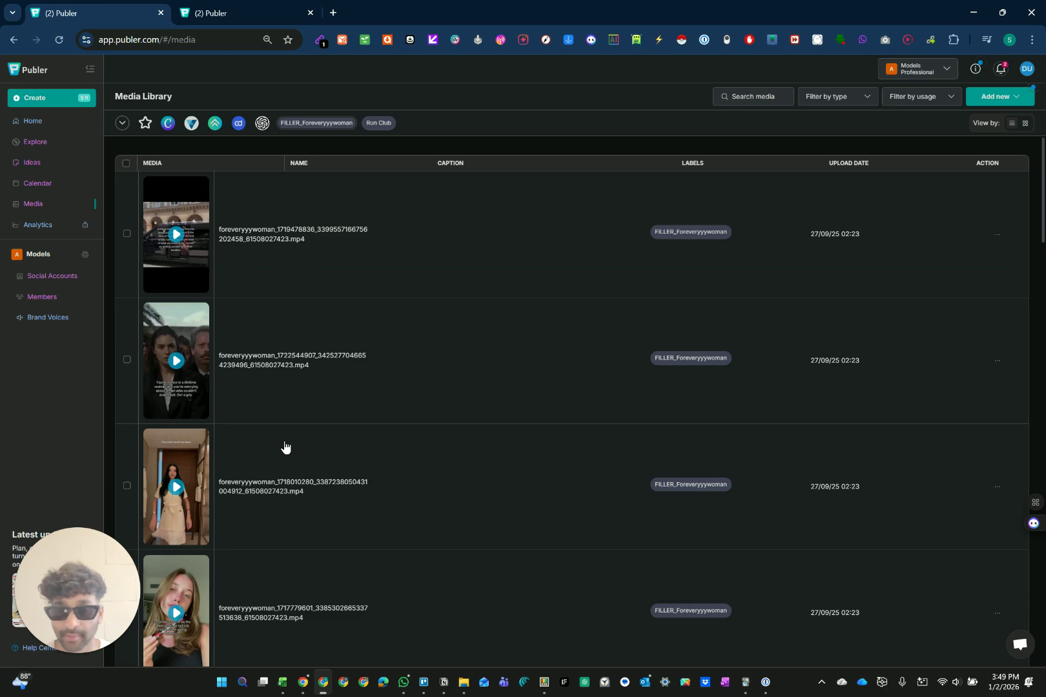
scroll(278, 442, "down", 4)
scroll(265, 434, "up", 4)
left_click(126, 163)
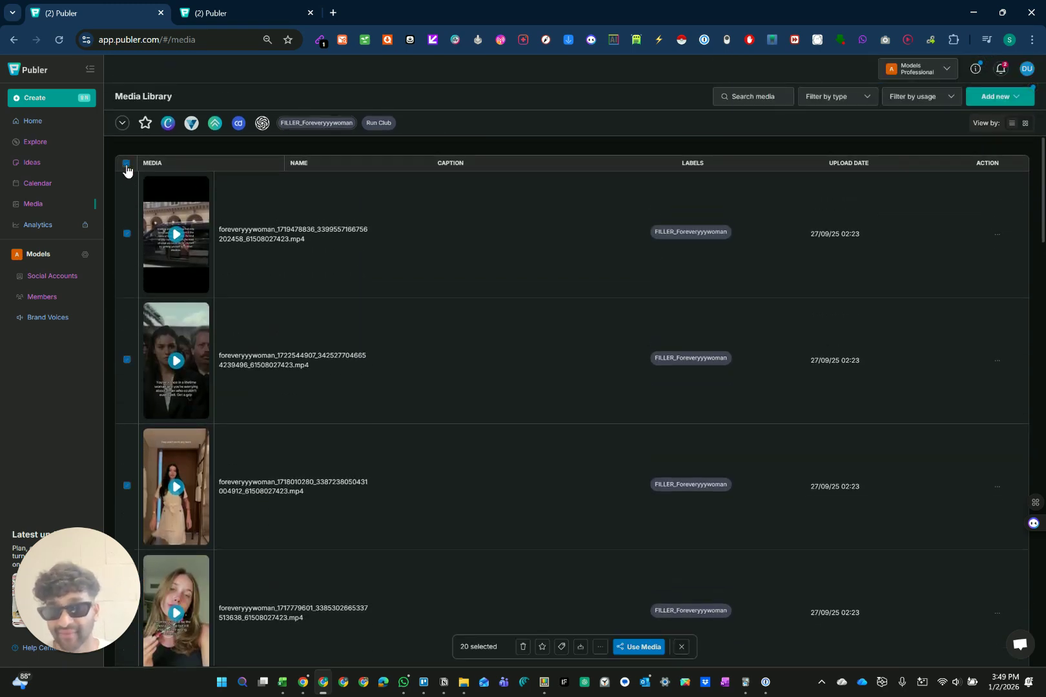
Load more of the FILLER_Foreveryyywoman media down the list to extend the selection to 520 items
scroll(371, 547, "down", 15)
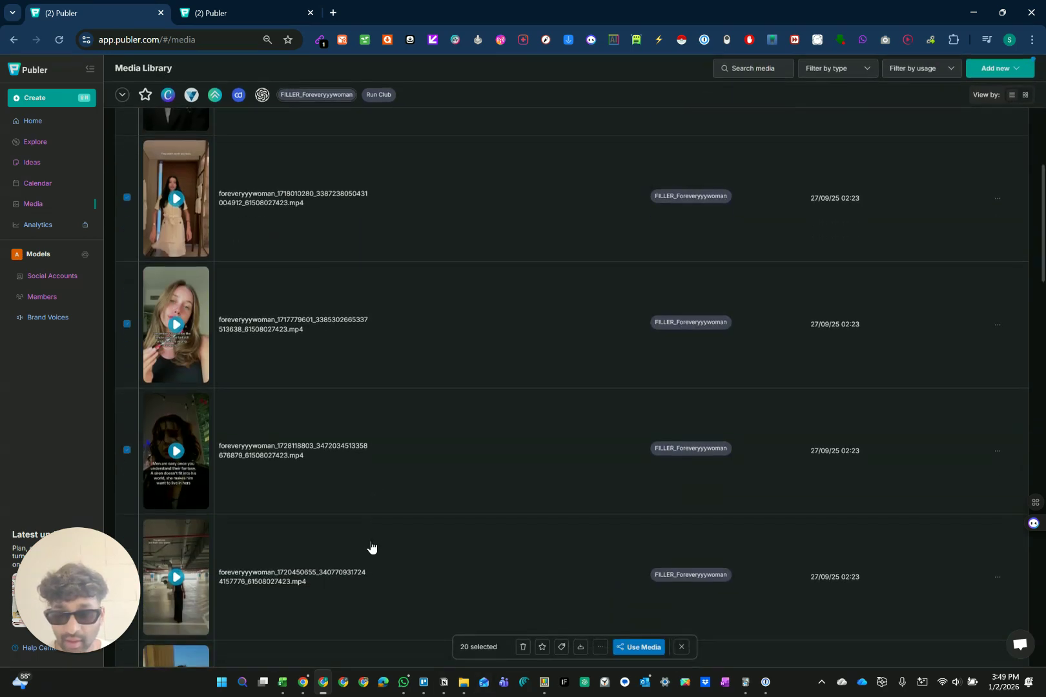
scroll(371, 548, "down", 15)
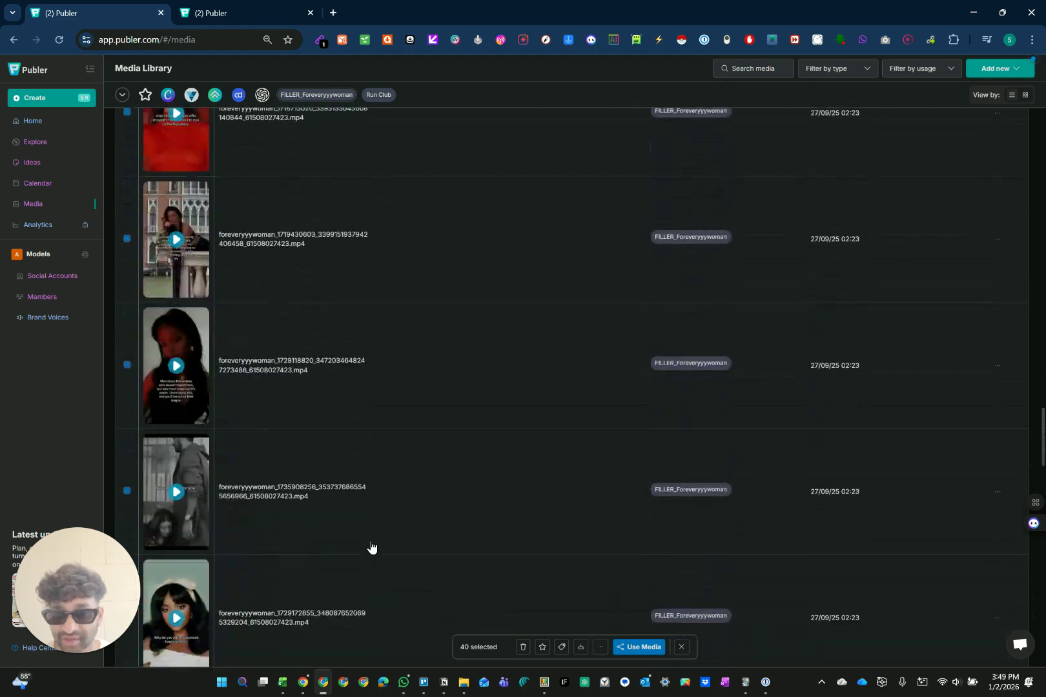
scroll(371, 548, "down", 15)
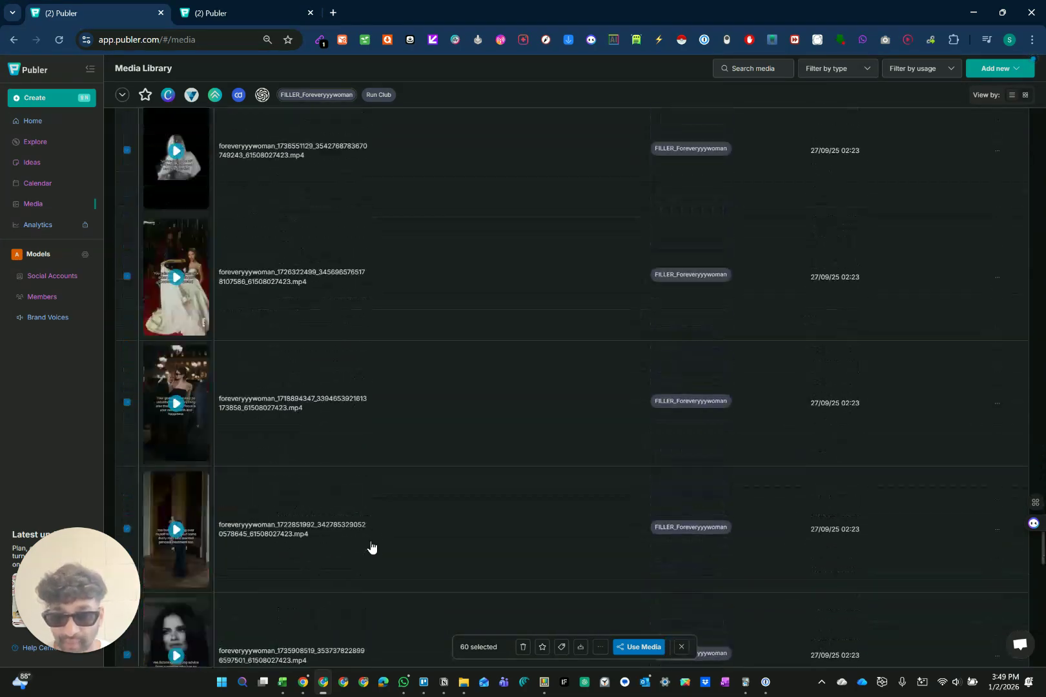
scroll(371, 547, "down", 15)
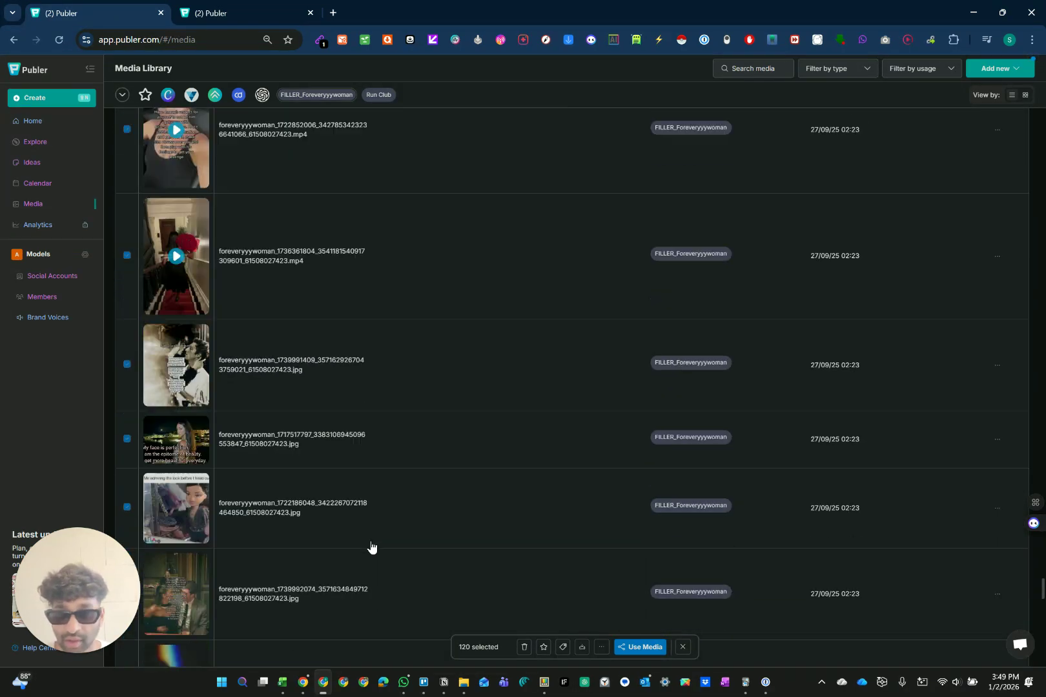
scroll(371, 547, "down", 15)
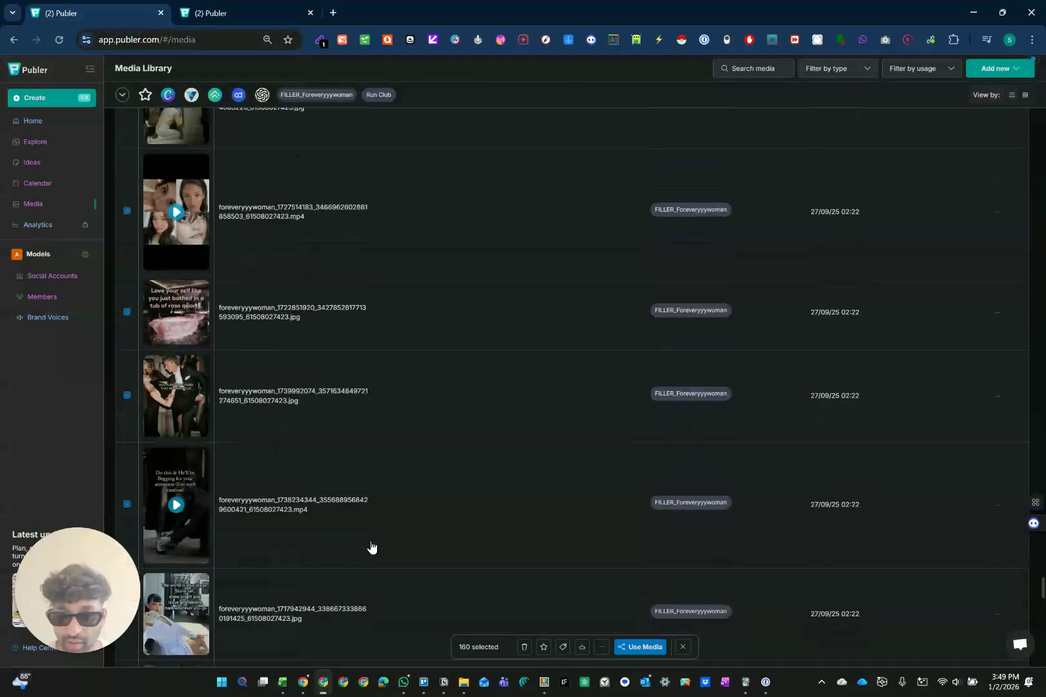
scroll(372, 548, "down", 15)
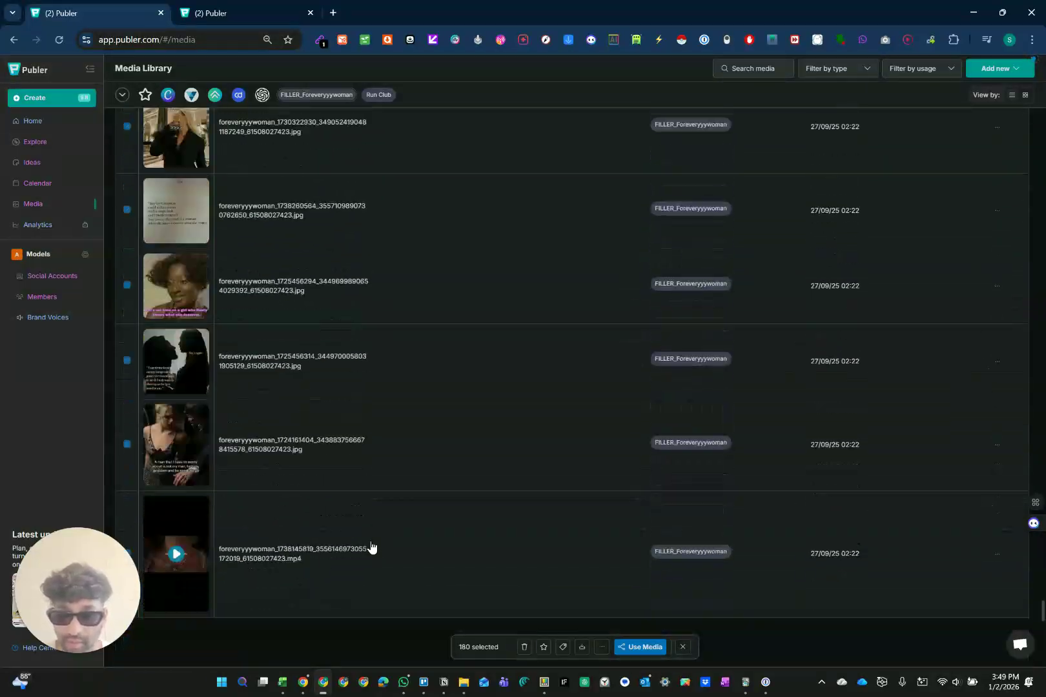
scroll(371, 547, "down", 15)
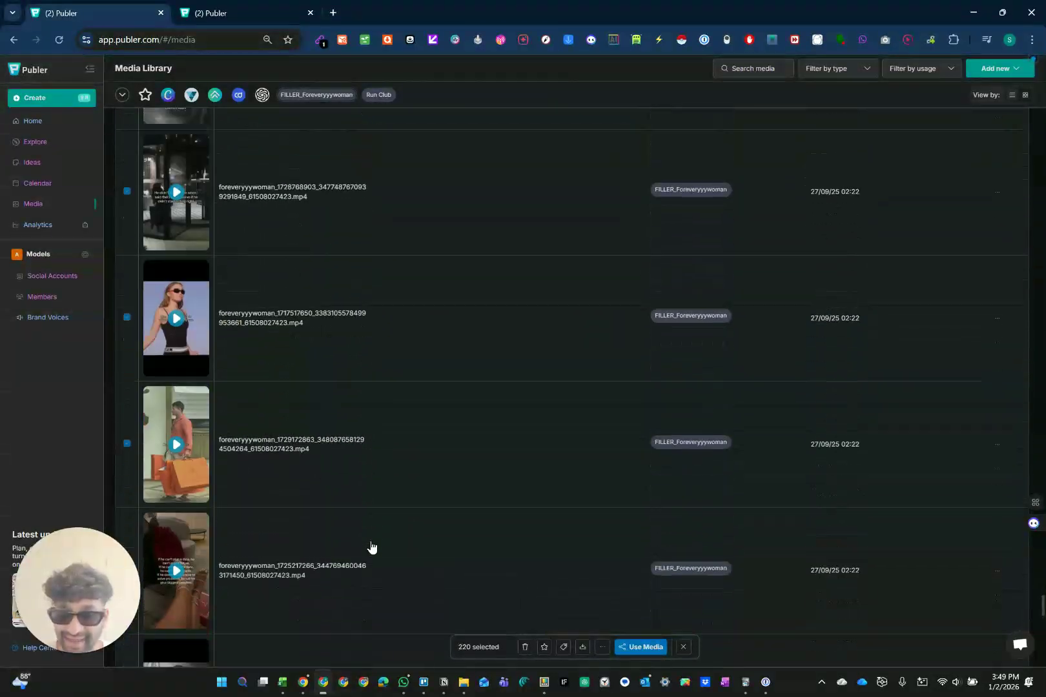
scroll(371, 548, "down", 2)
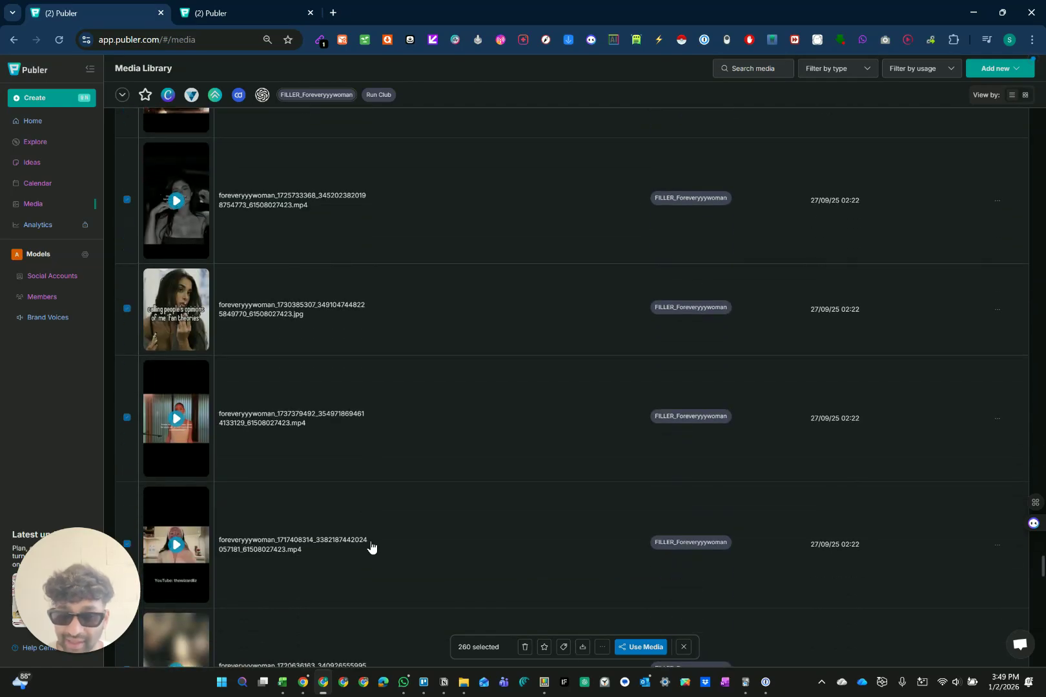
scroll(371, 548, "down", 15)
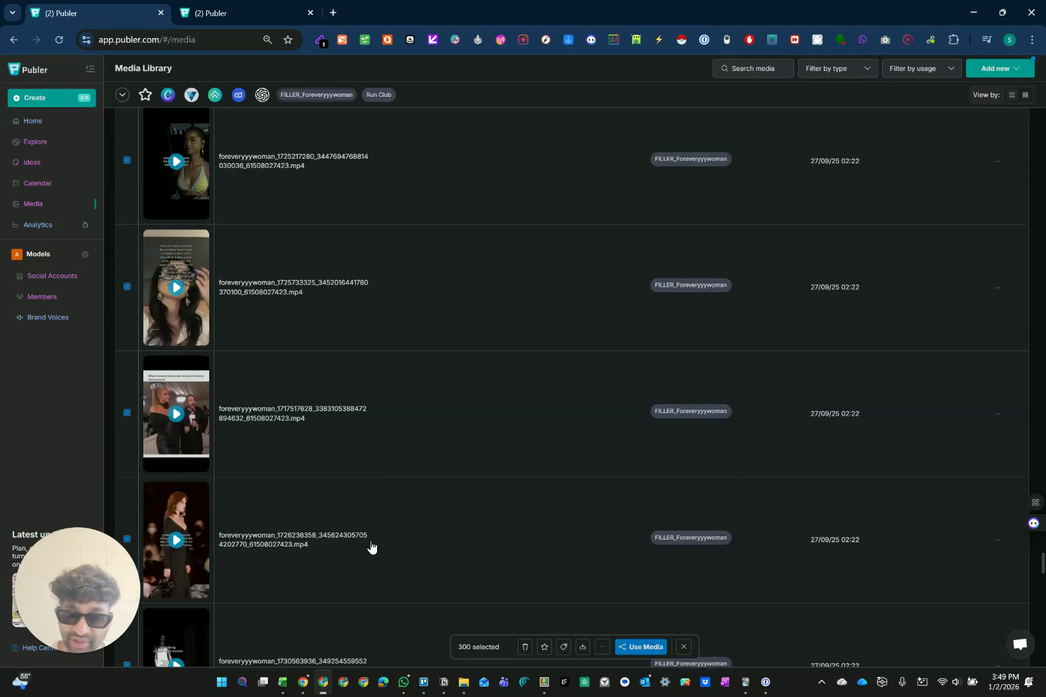
scroll(371, 547, "down", 15)
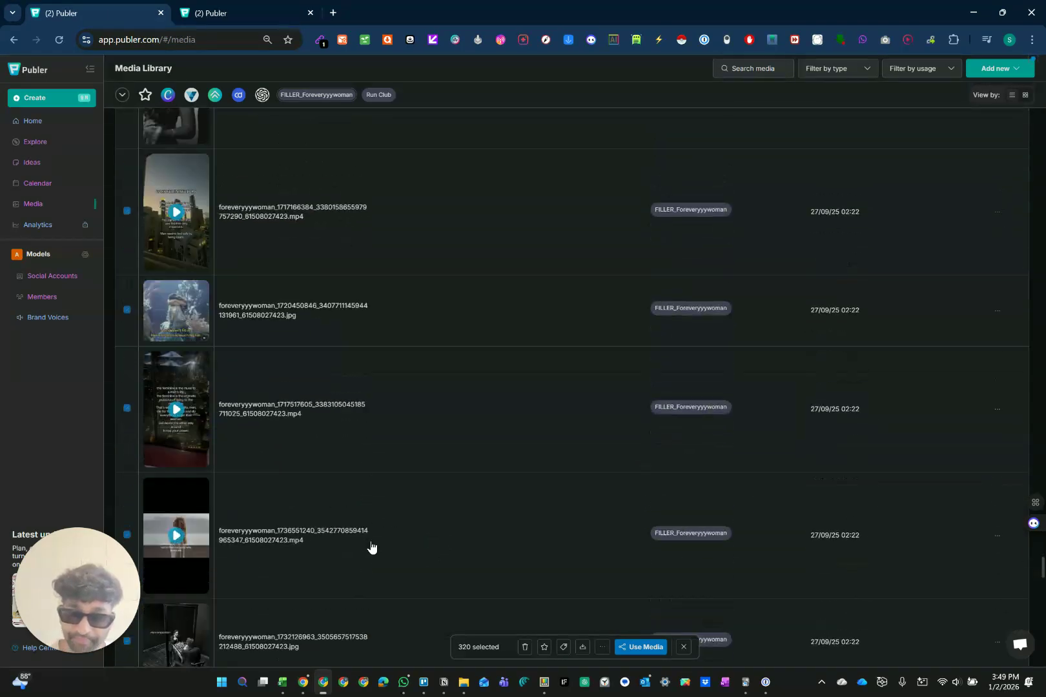
scroll(372, 547, "down", 15)
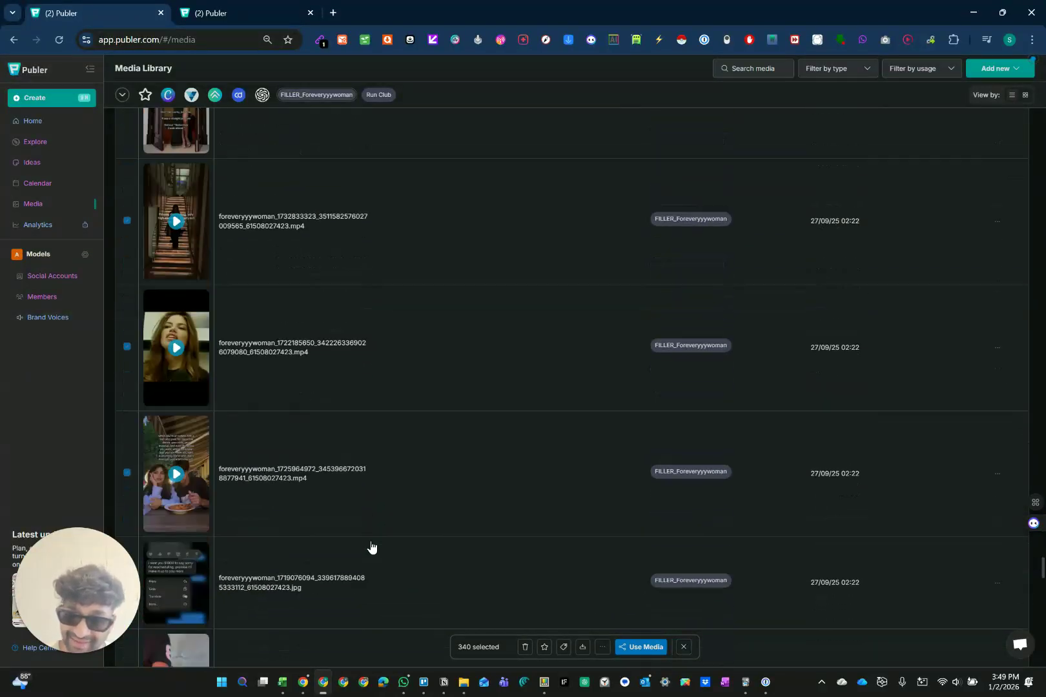
scroll(371, 547, "down", 12)
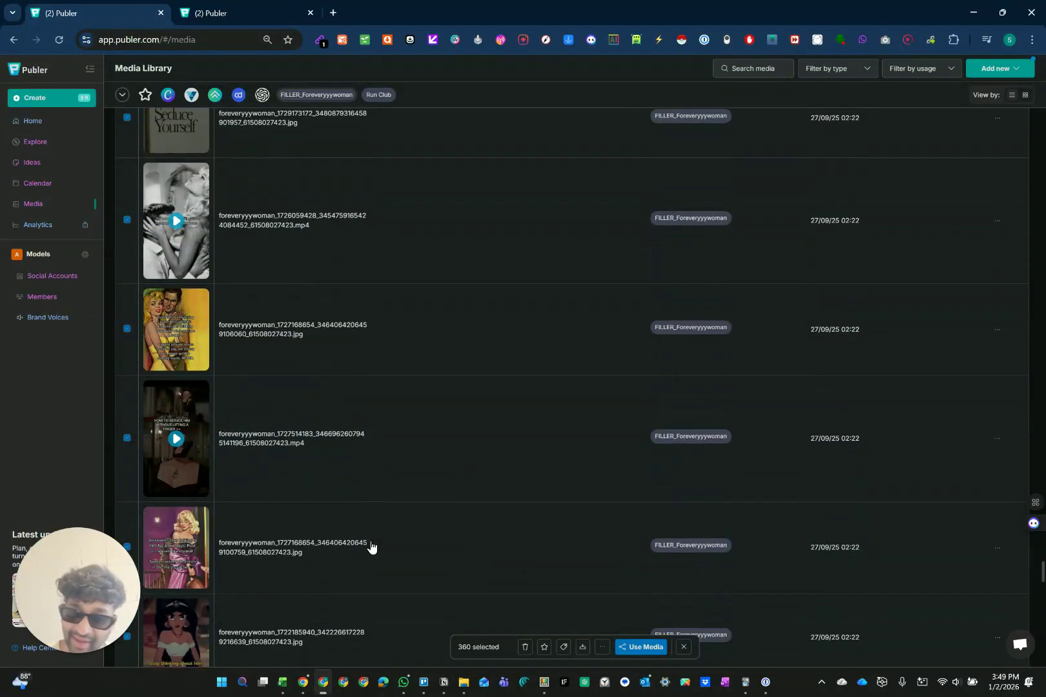
scroll(371, 547, "down", 10)
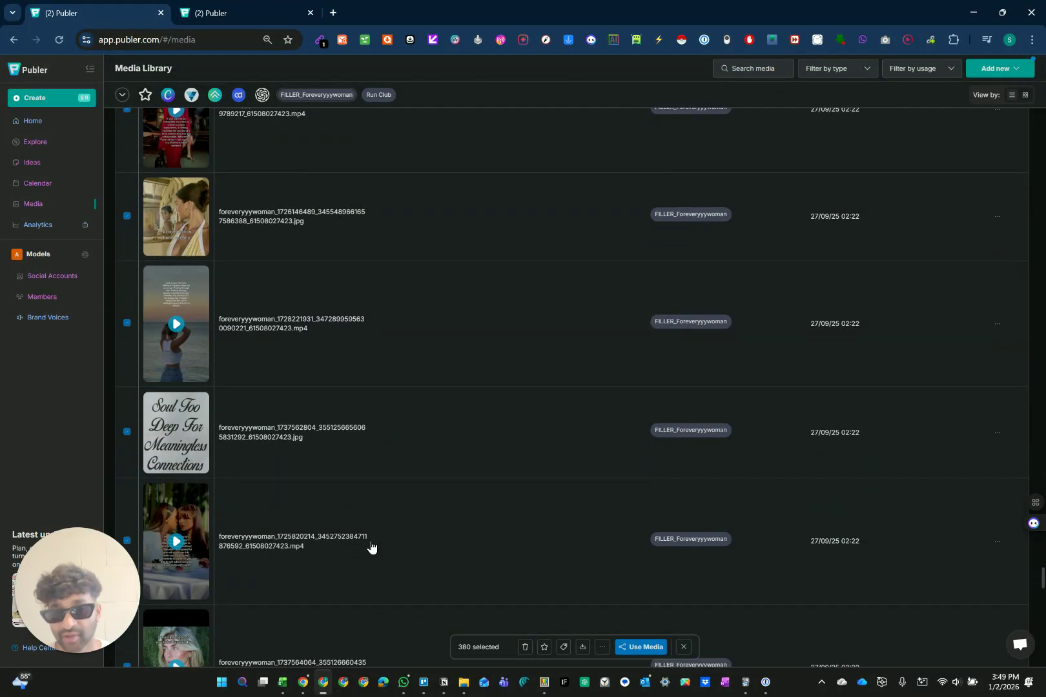
scroll(388, 549, "down", 12)
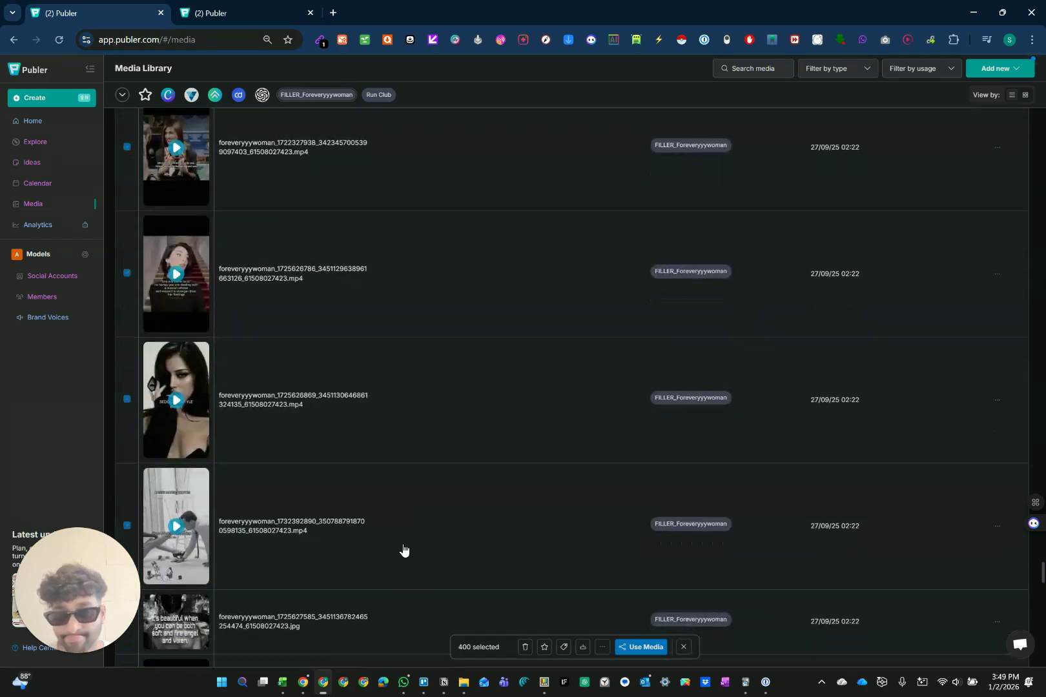
scroll(404, 550, "down", 10)
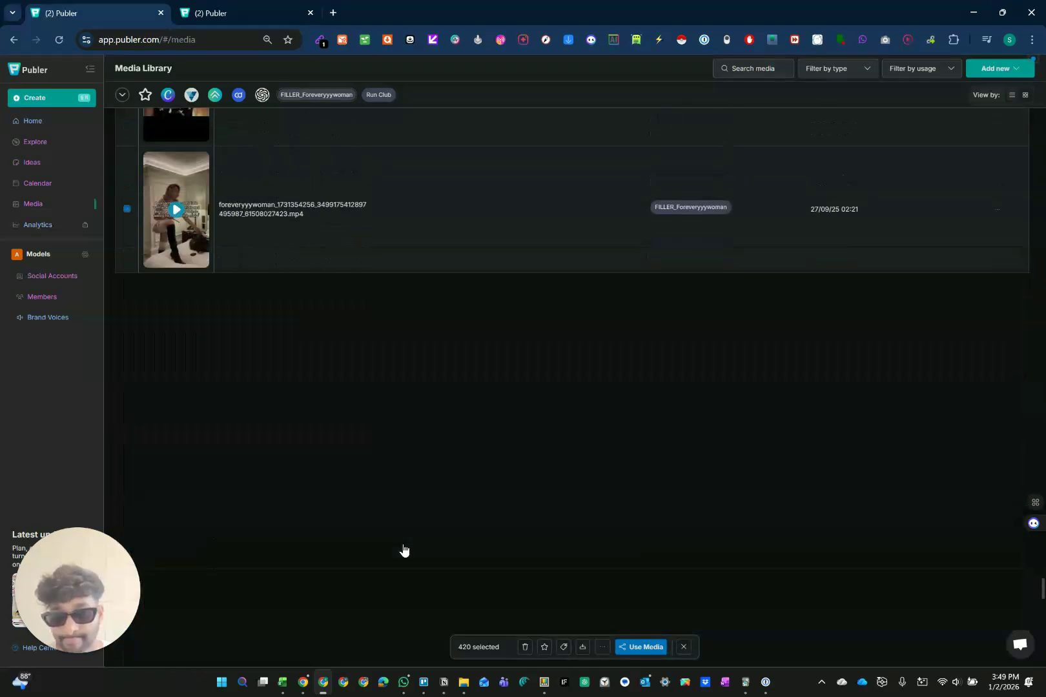
scroll(375, 565, "down", 10)
scroll(372, 567, "down", 5)
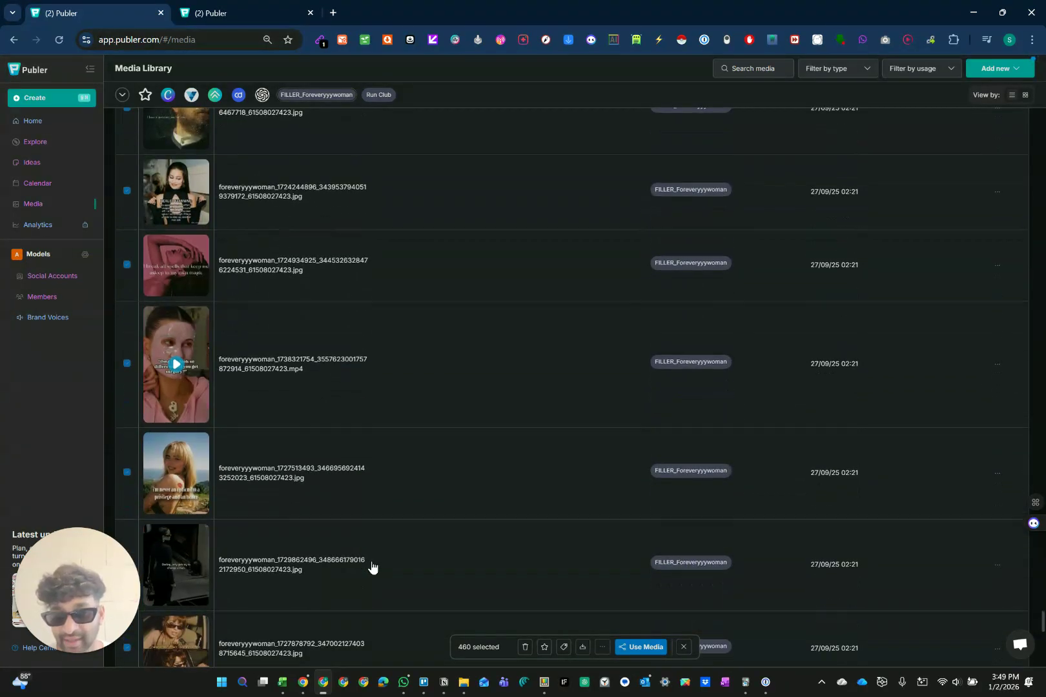
scroll(372, 567, "down", 10)
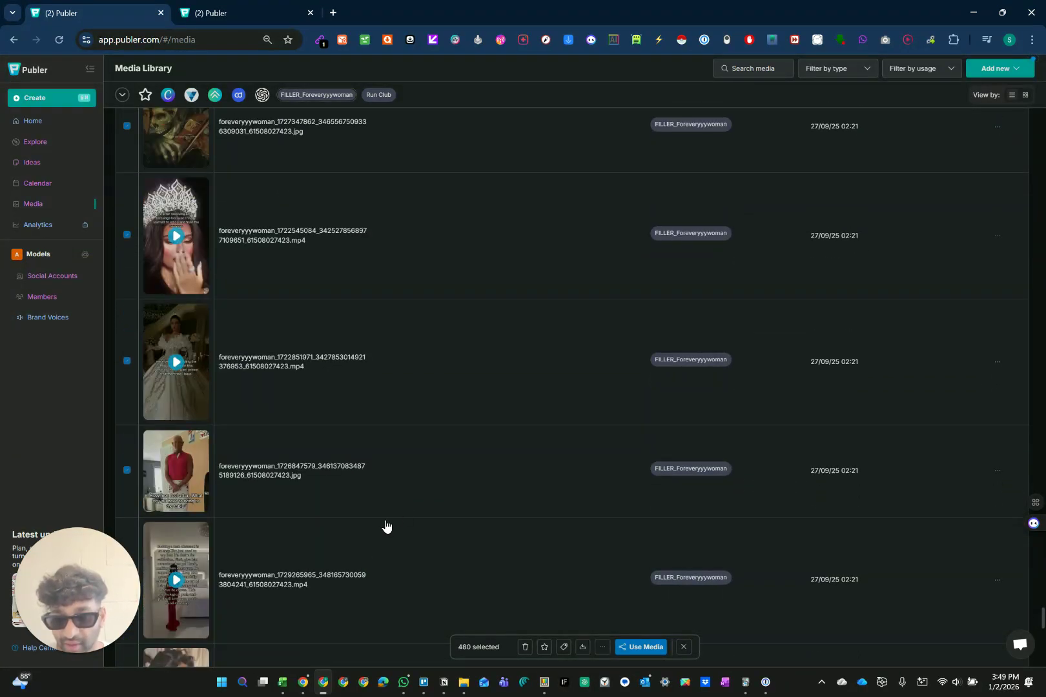
scroll(386, 527, "down", 15)
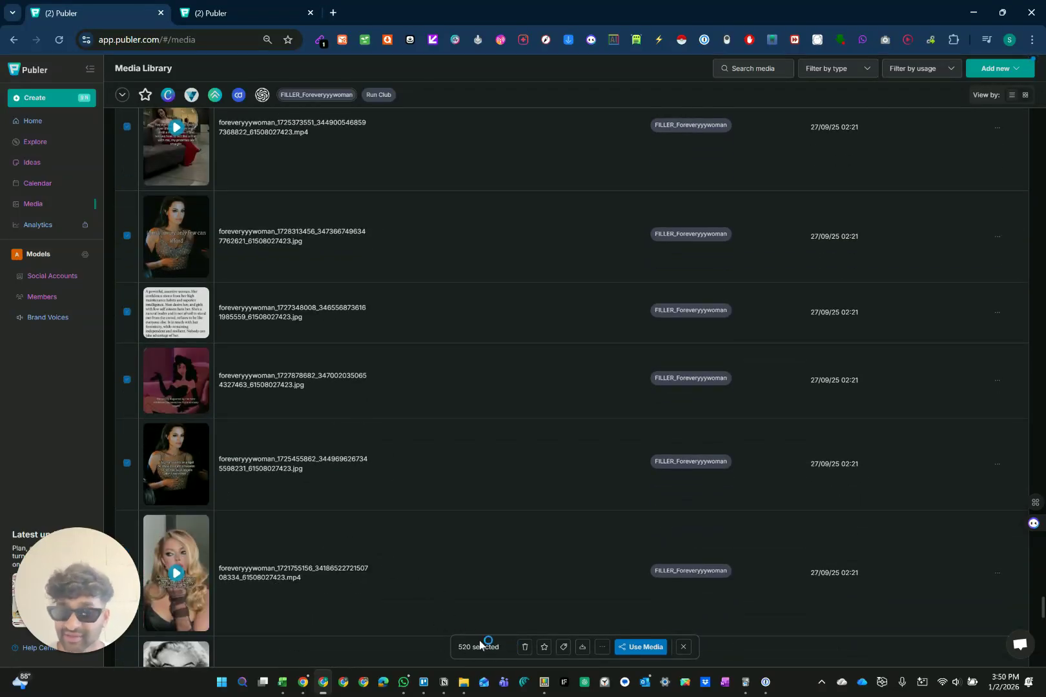
Review the posts in the weekly calendar for 22 Dec - 28 Dec, and return to the week of 29 Dec - 4 Jan
left_click(246, 13)
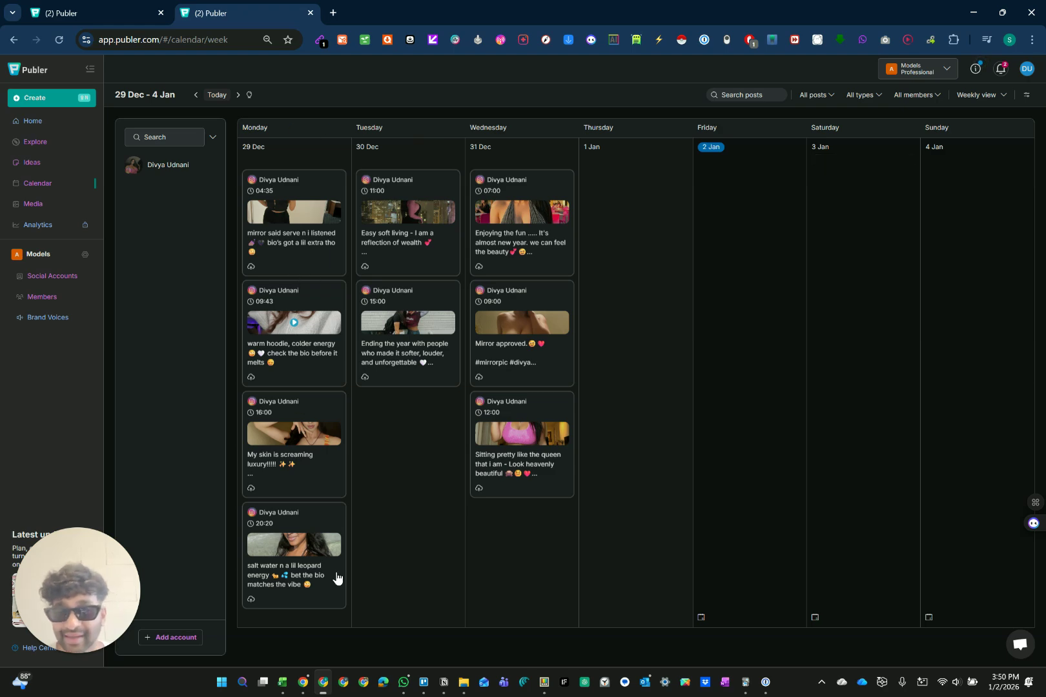
left_click(196, 95)
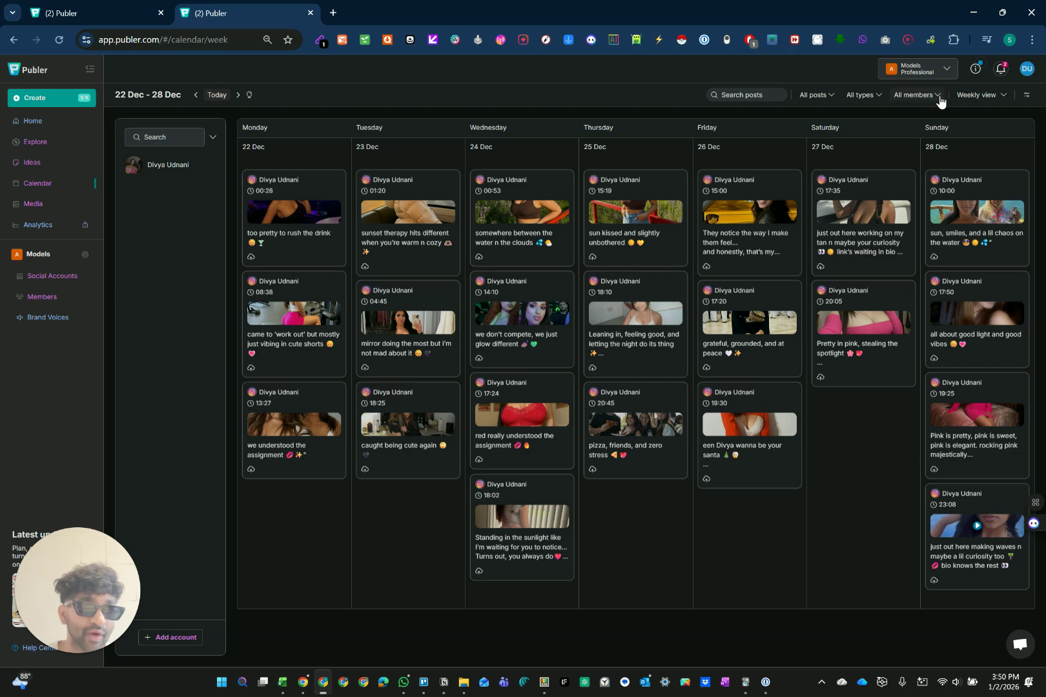
left_click(237, 95)
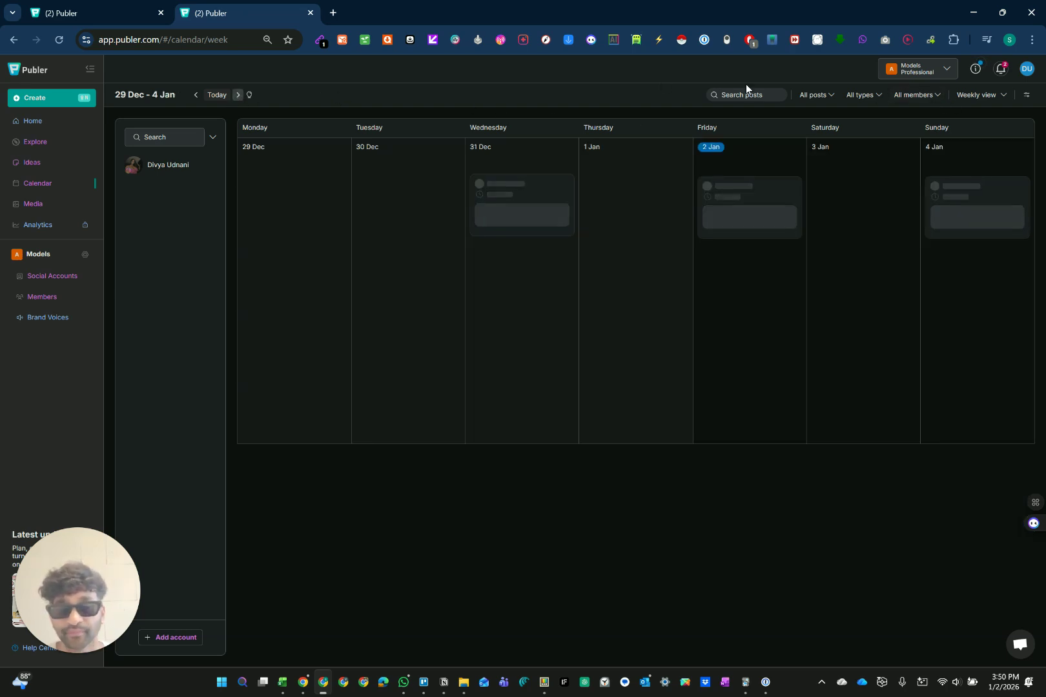
Switch the calendar to the monthly view and look over the days of January 2026
left_click(993, 103)
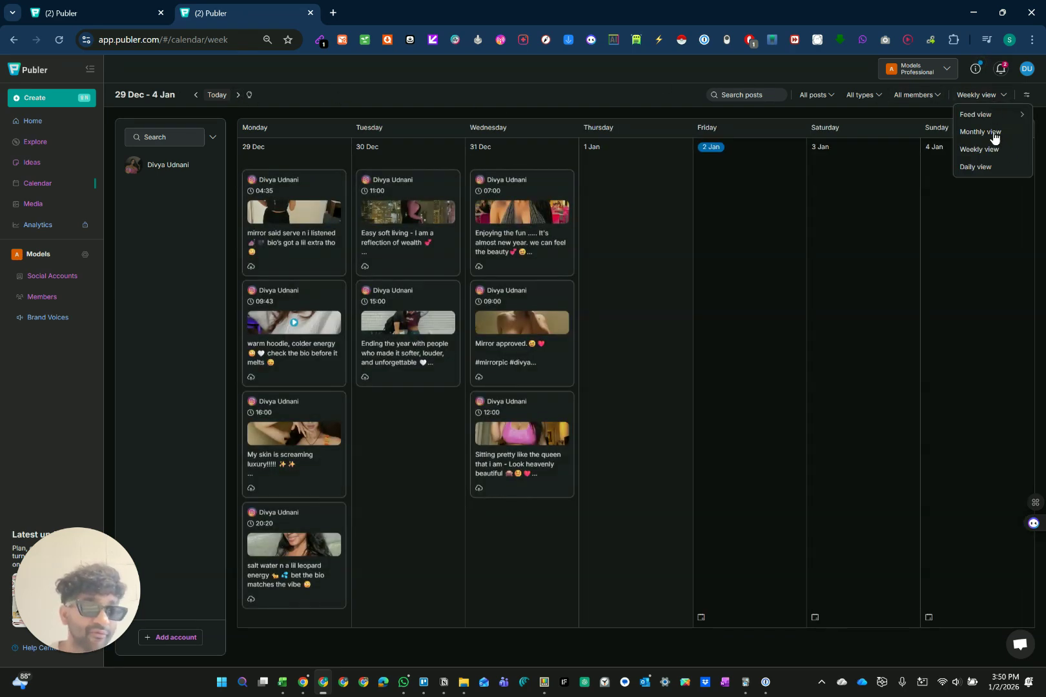
left_click(994, 131)
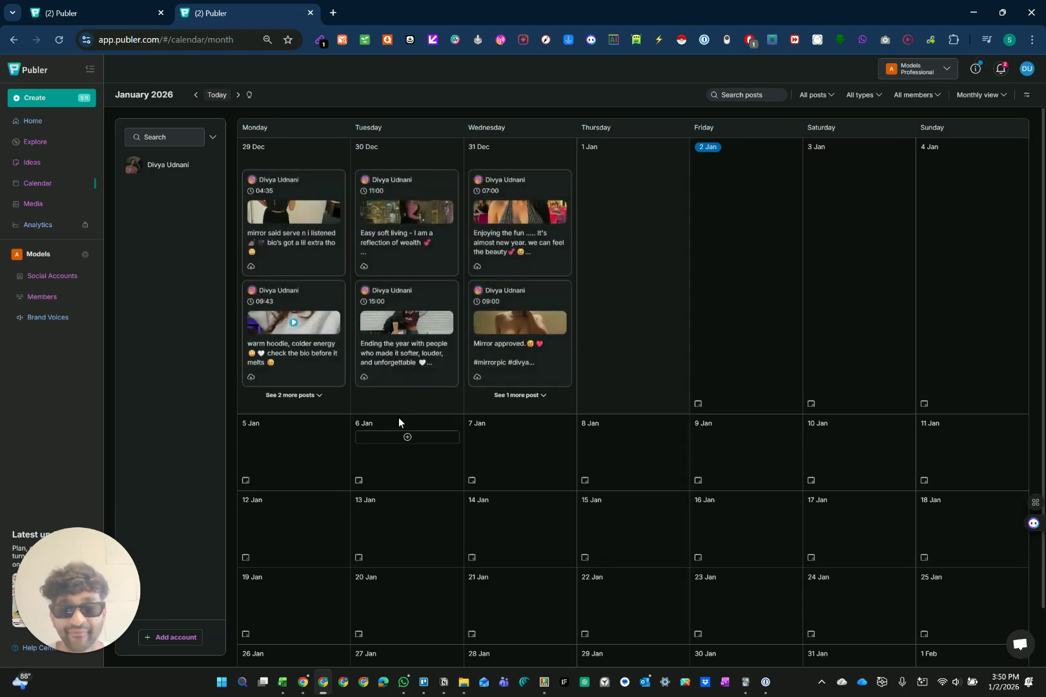
scroll(404, 420, "down", 1)
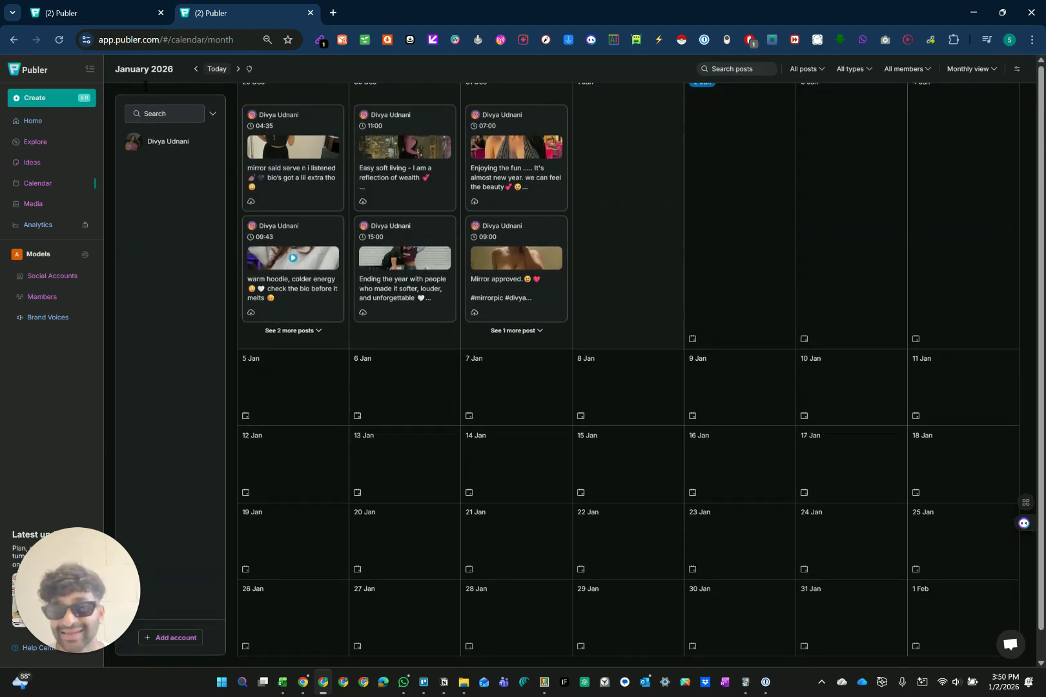
Check the January 2026 calendar, and return to the media library to extend the FILLER_Foreveryyywoman selection to 540 items
left_click(117, 13)
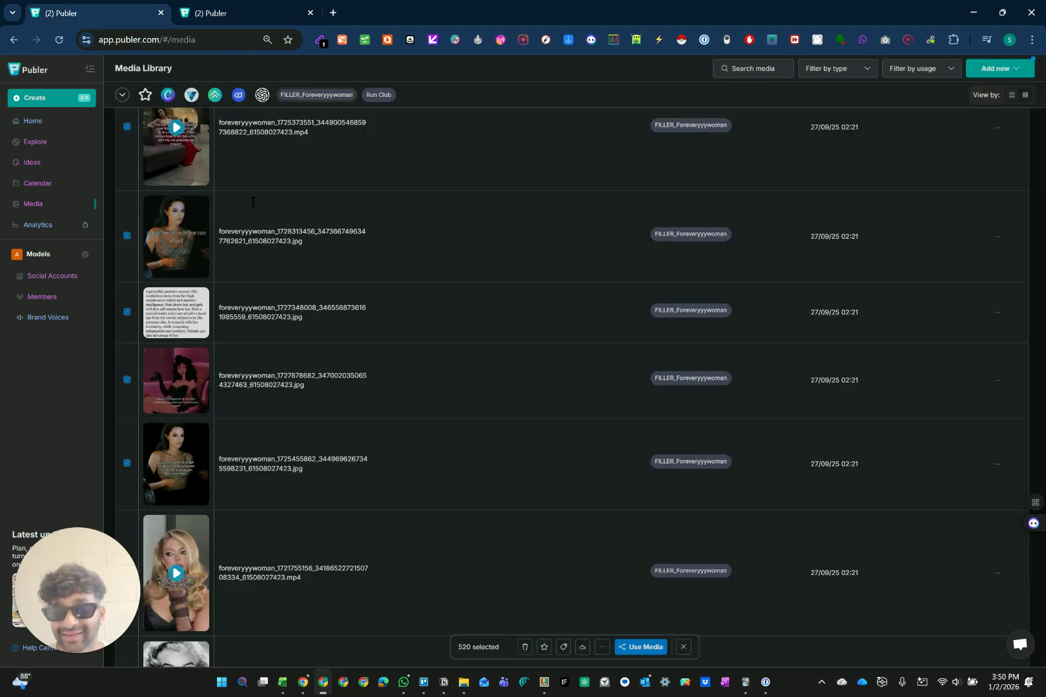
left_click(236, 12)
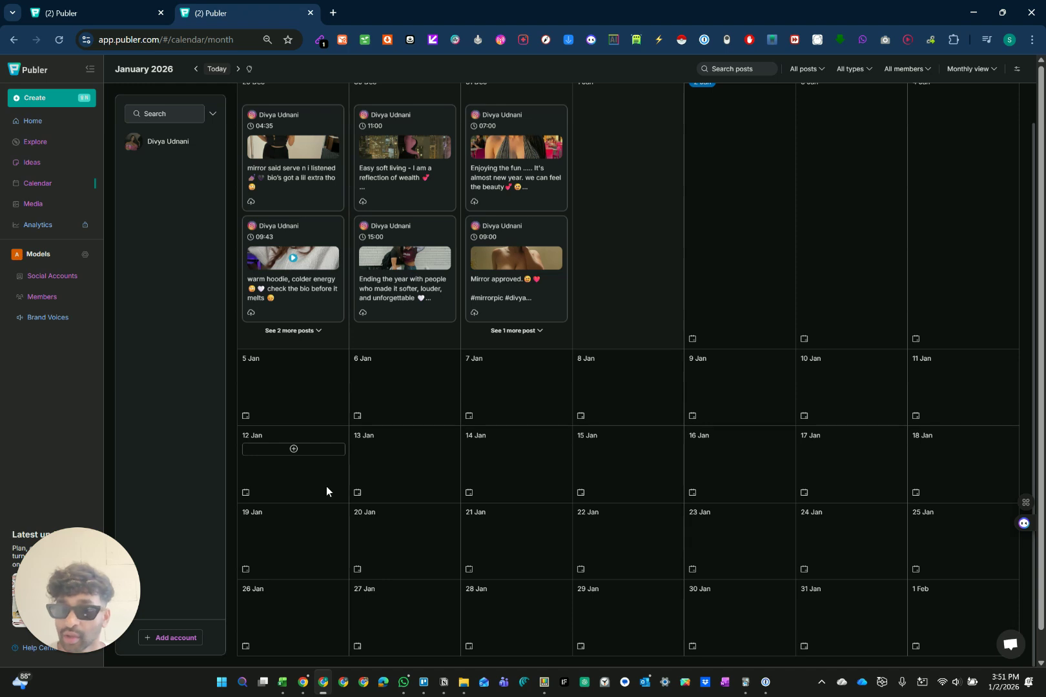
left_click(88, 13)
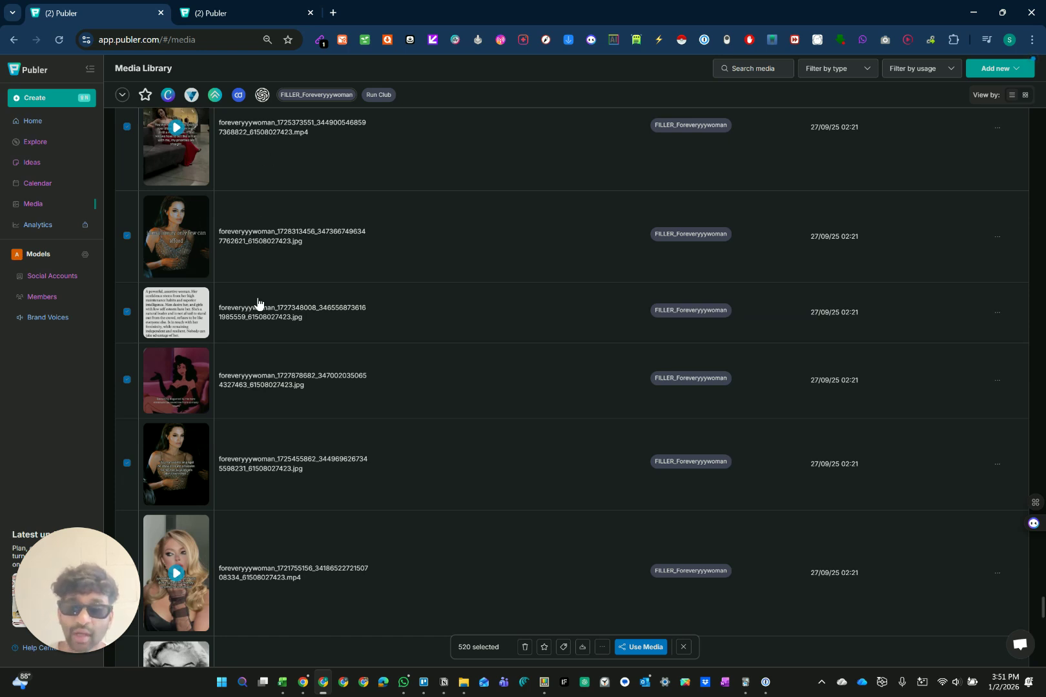
scroll(257, 291, "up", 1)
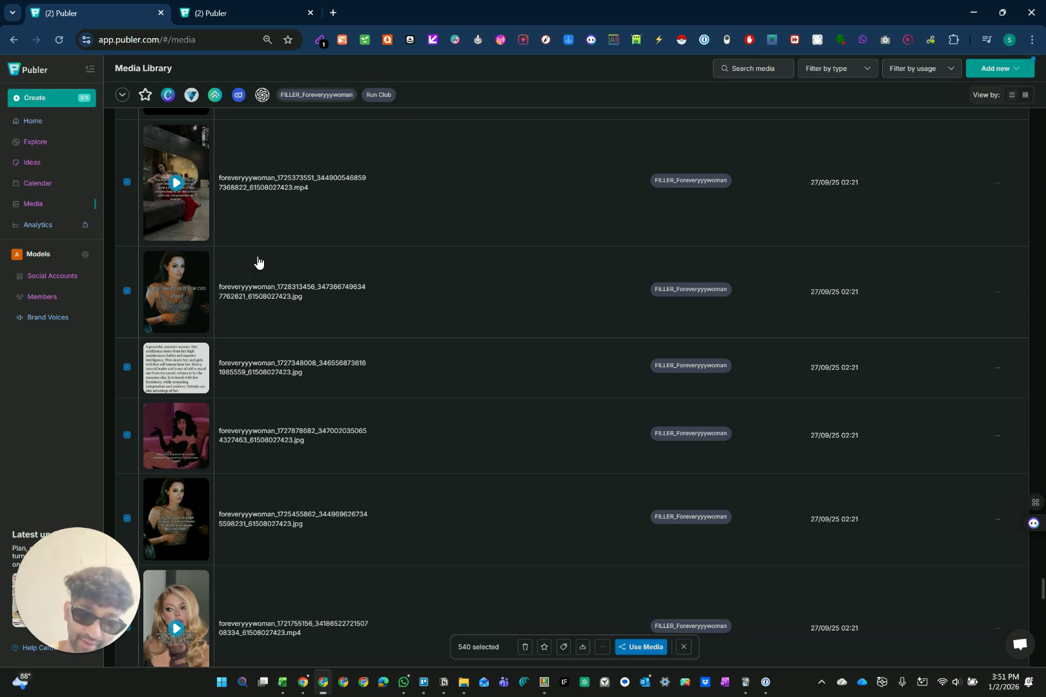
scroll(252, 353, "down", 1)
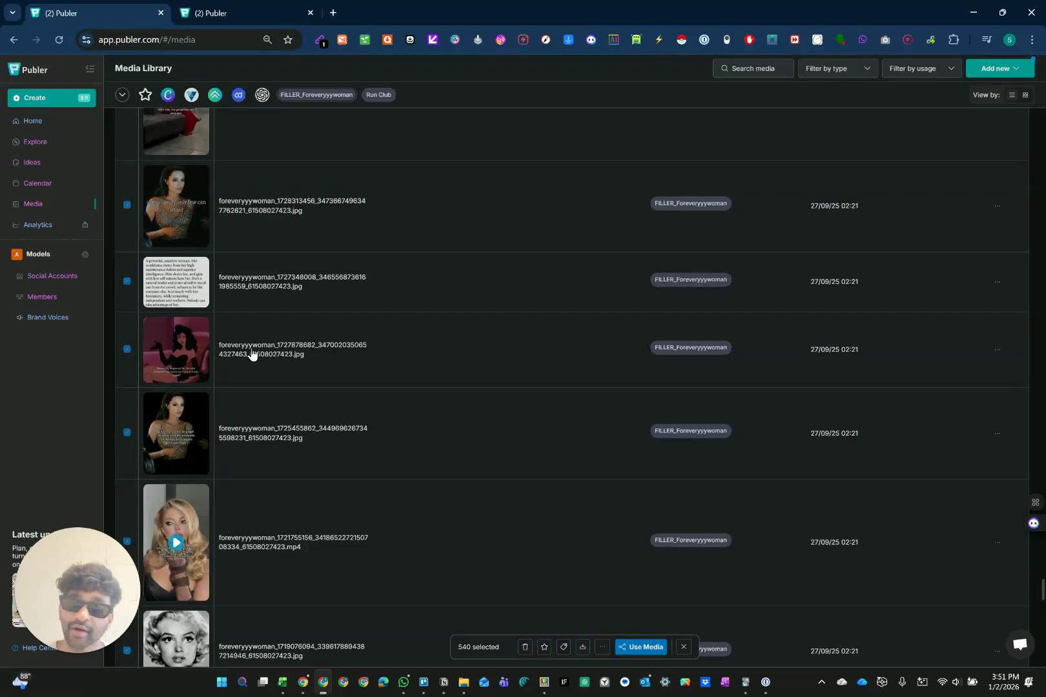
Duplicate the January 2026 calendar in a separate browser tab and close the blank new tab
left_click(245, 12)
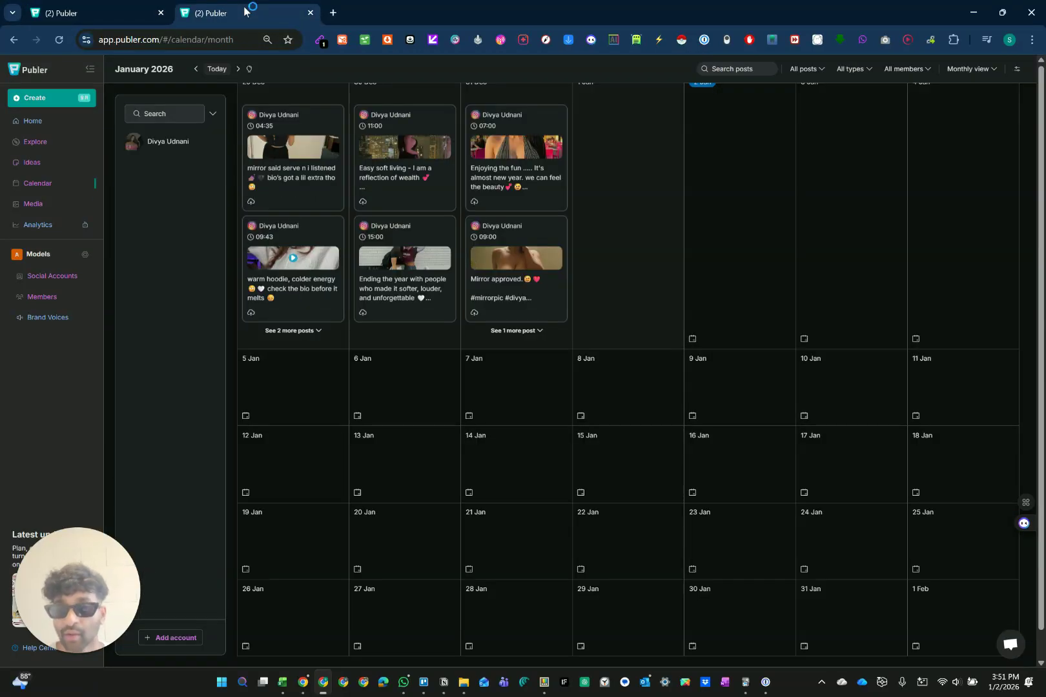
left_click(332, 12)
left_click(260, 13)
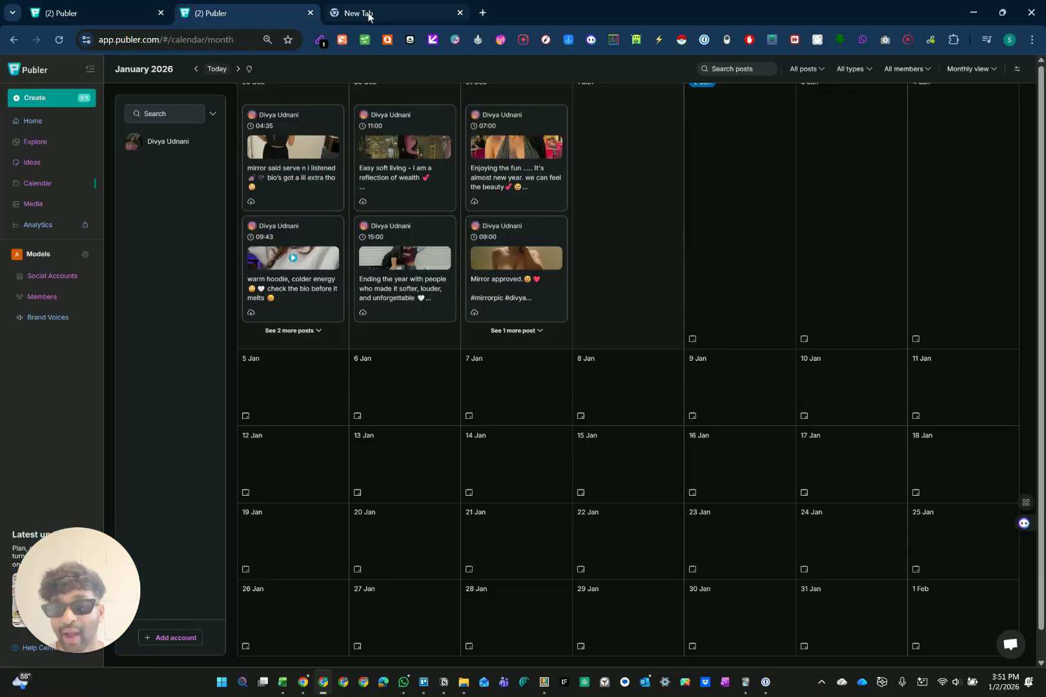
key("alt+shift+d")
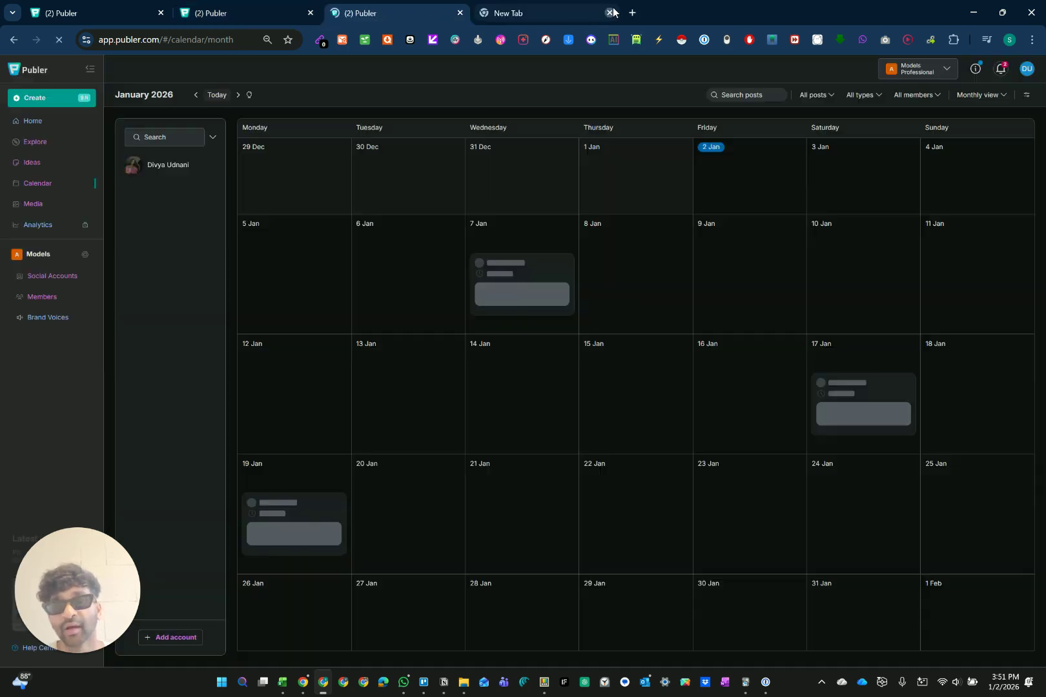
left_click(609, 13)
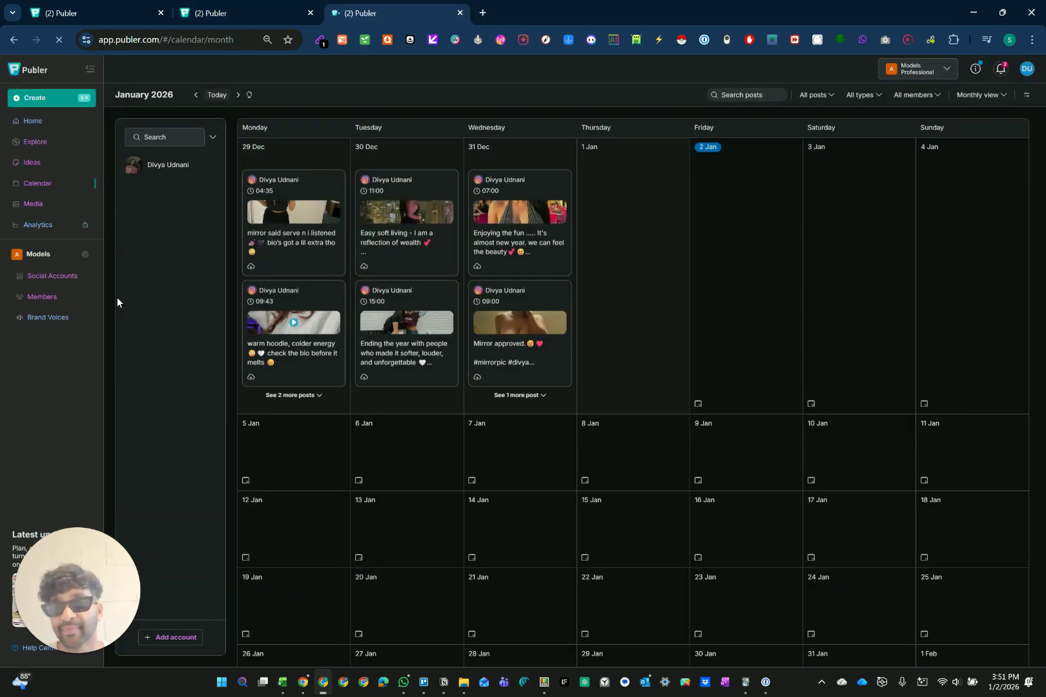
Dismiss the Latest update notice and keep the navigation sidebar expanded
left_click_drag(82, 607, 97, 552)
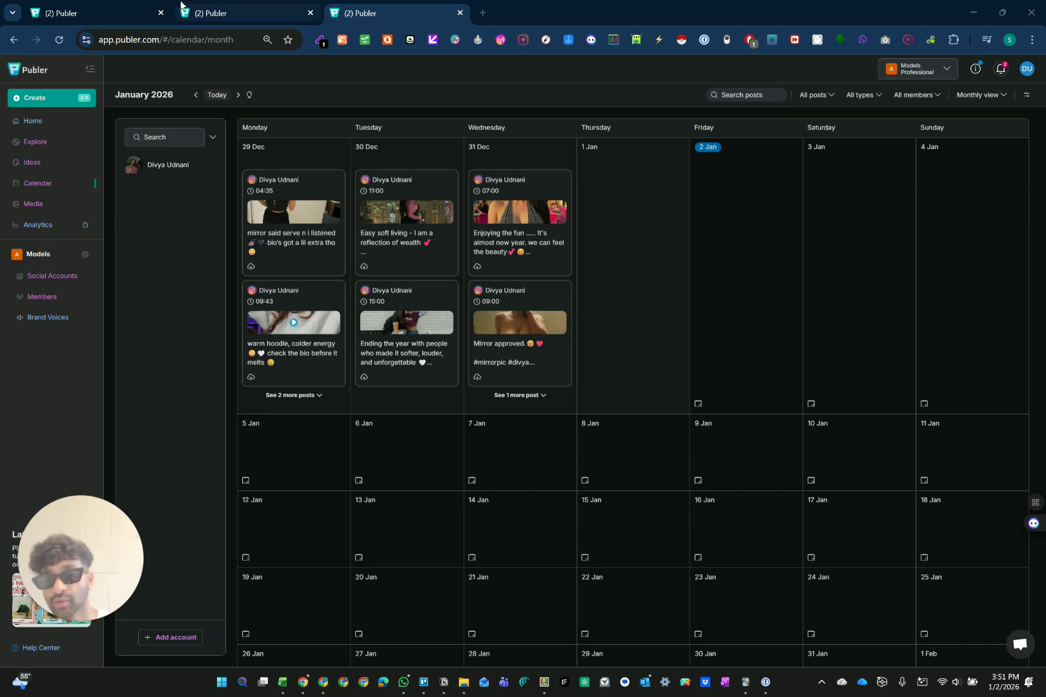
left_click(56, 358)
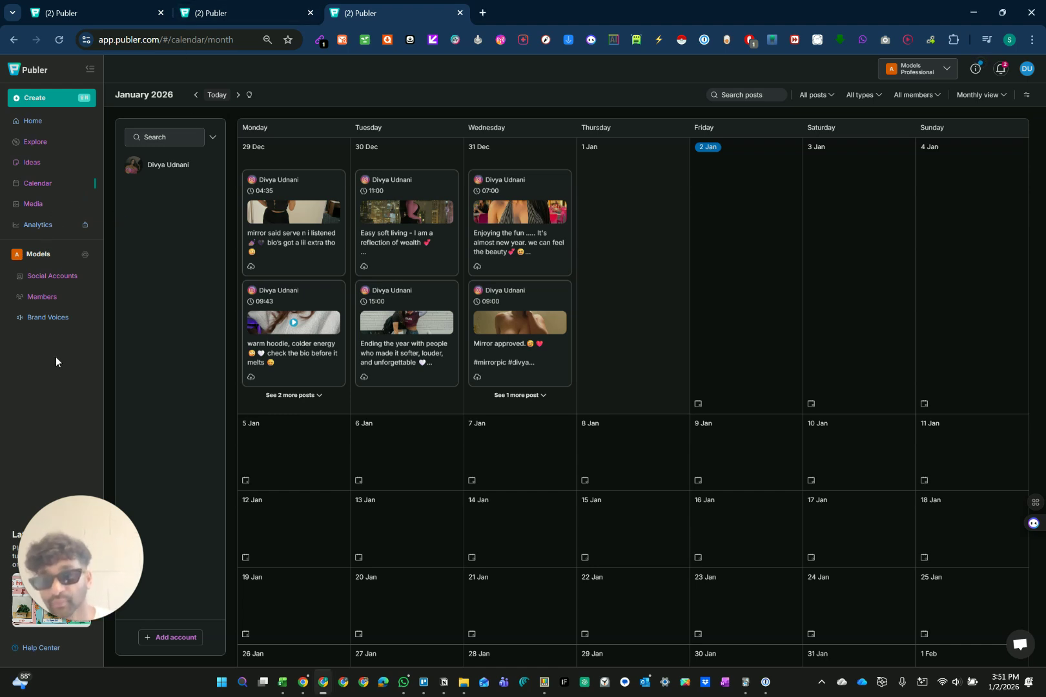
left_click(89, 69)
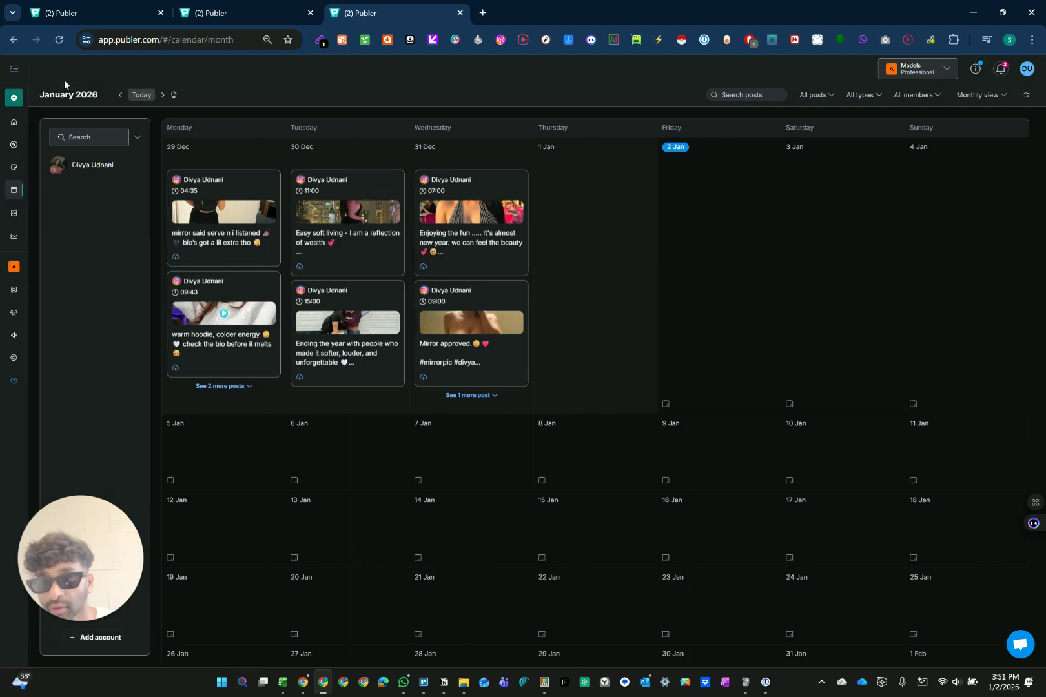
left_click(11, 70)
left_click_drag(68, 544, 145, 375)
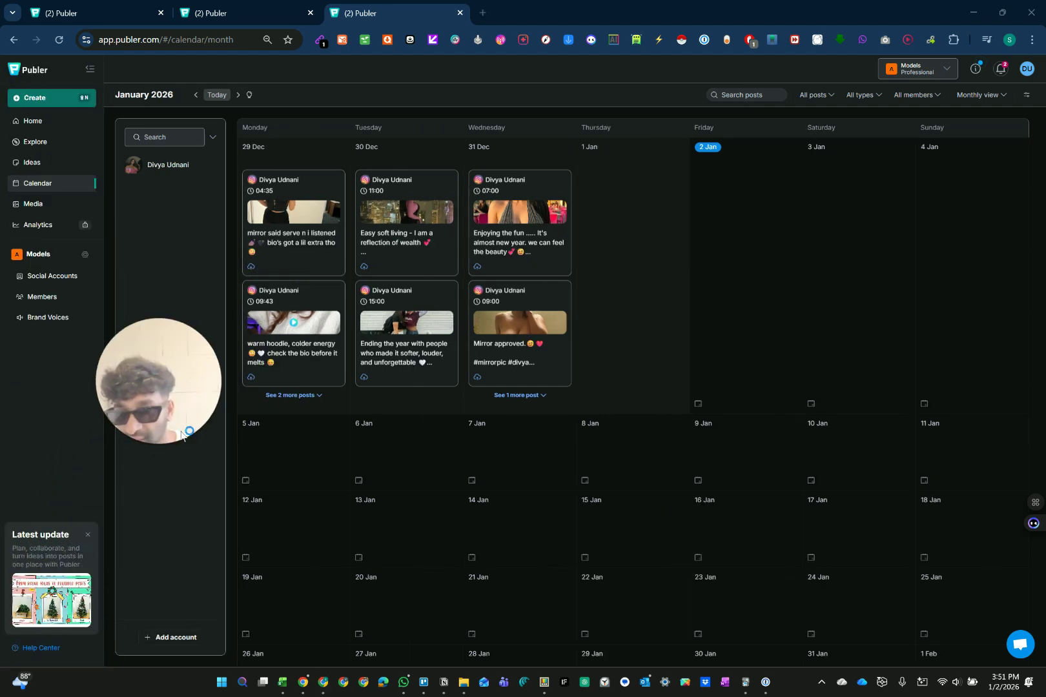
left_click(88, 534)
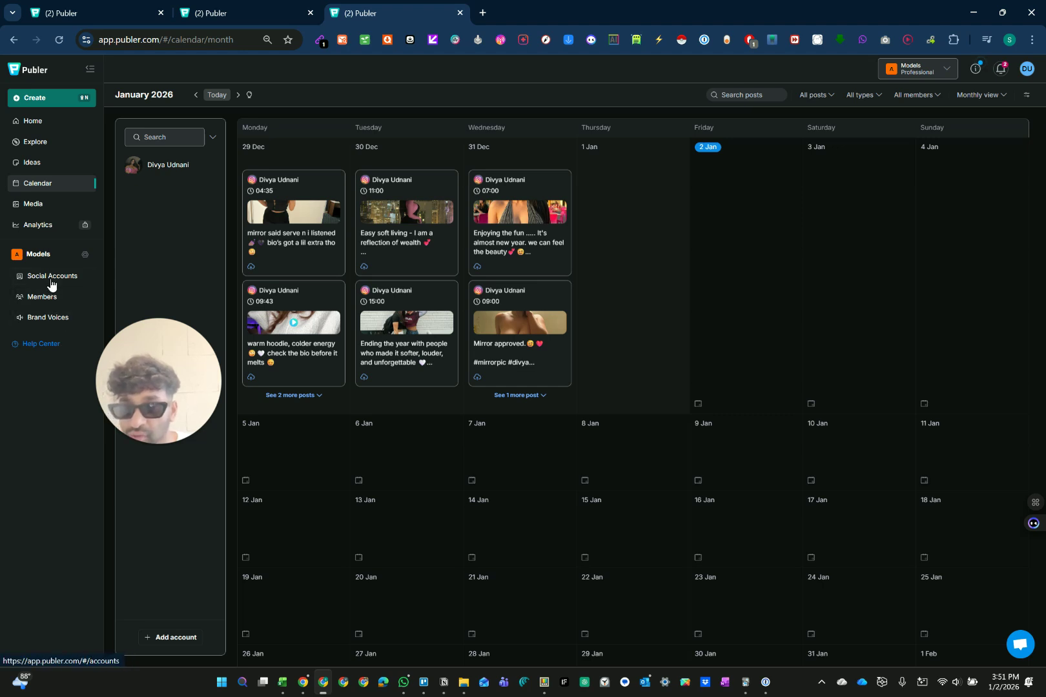
Look through the Models workspace settings, the members list, the user settings and the social account settings for posting schedule options
left_click(85, 254)
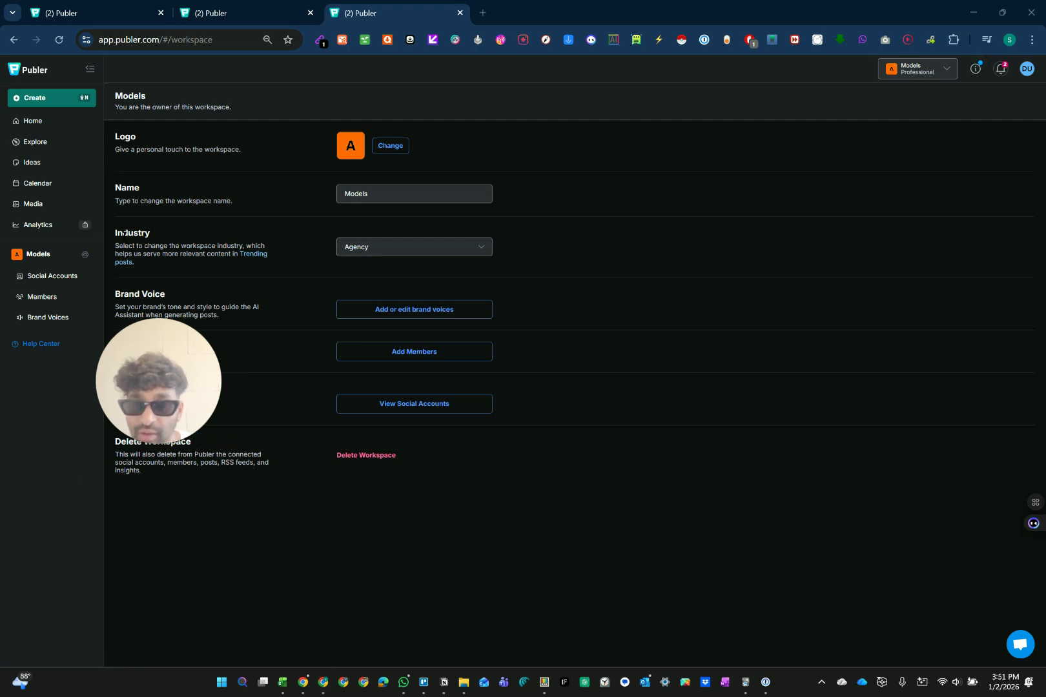
left_click(53, 298)
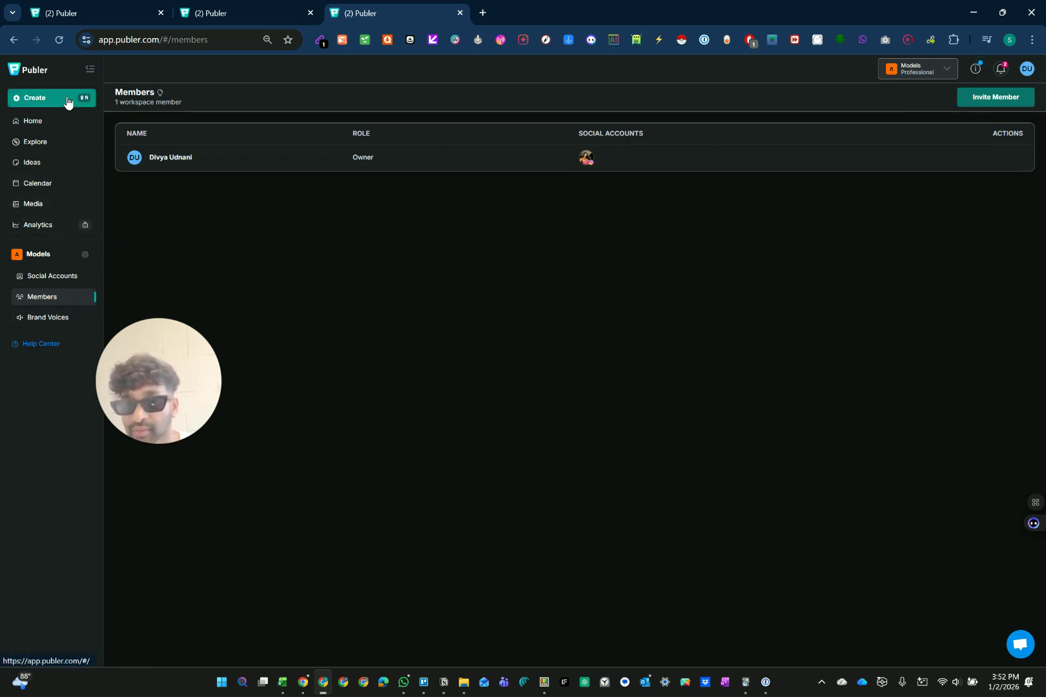
left_click(1024, 69)
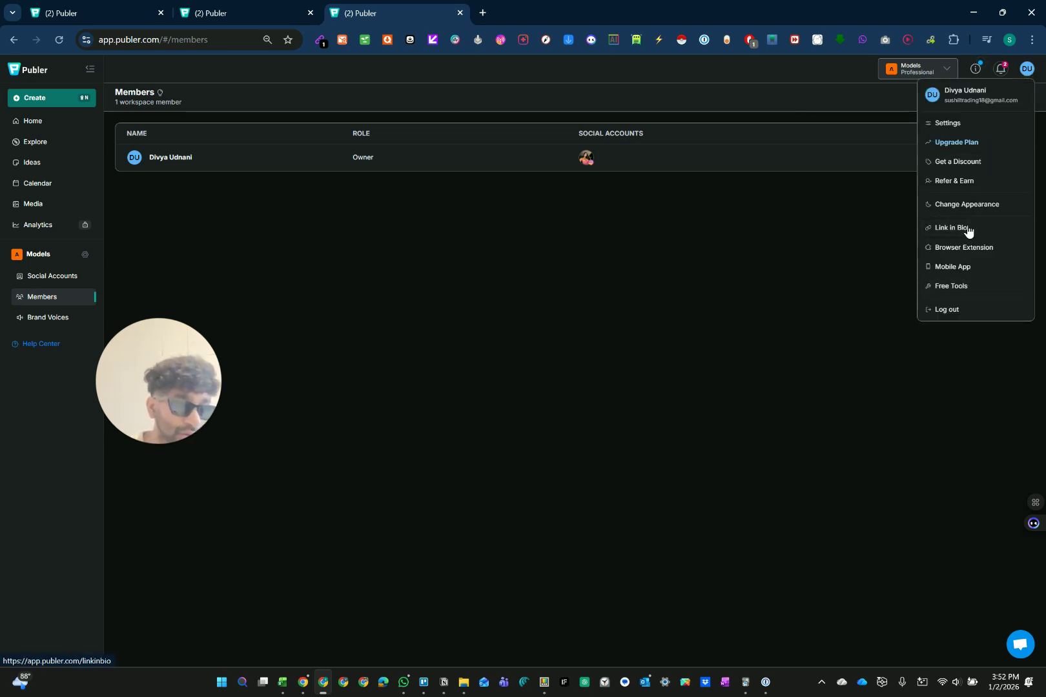
left_click(960, 128)
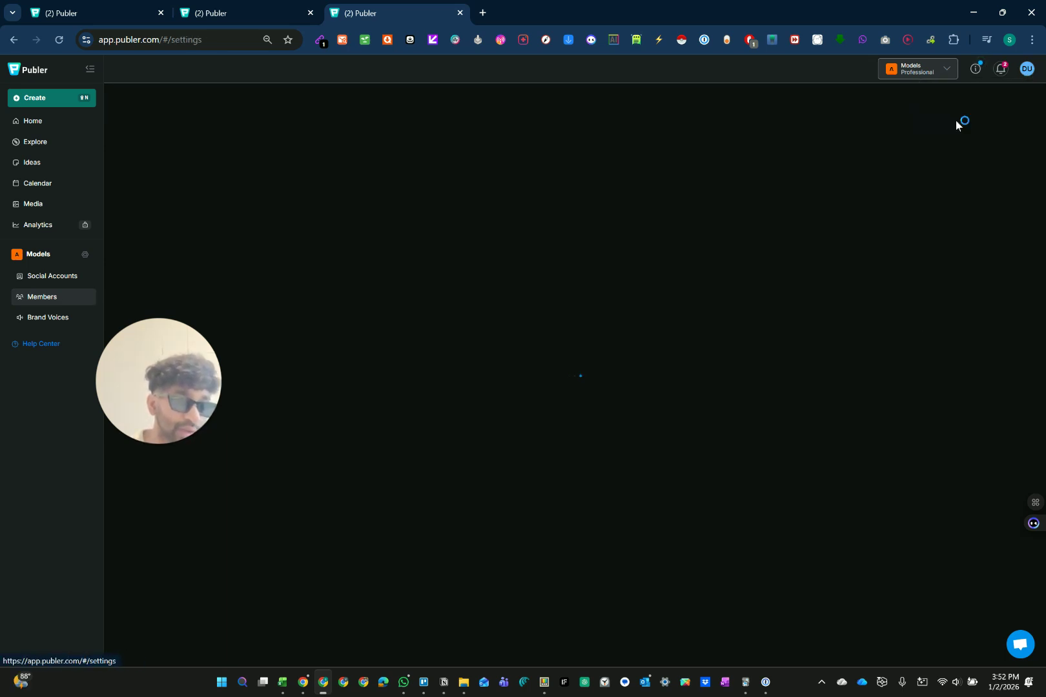
left_click_drag(156, 396, 617, 387)
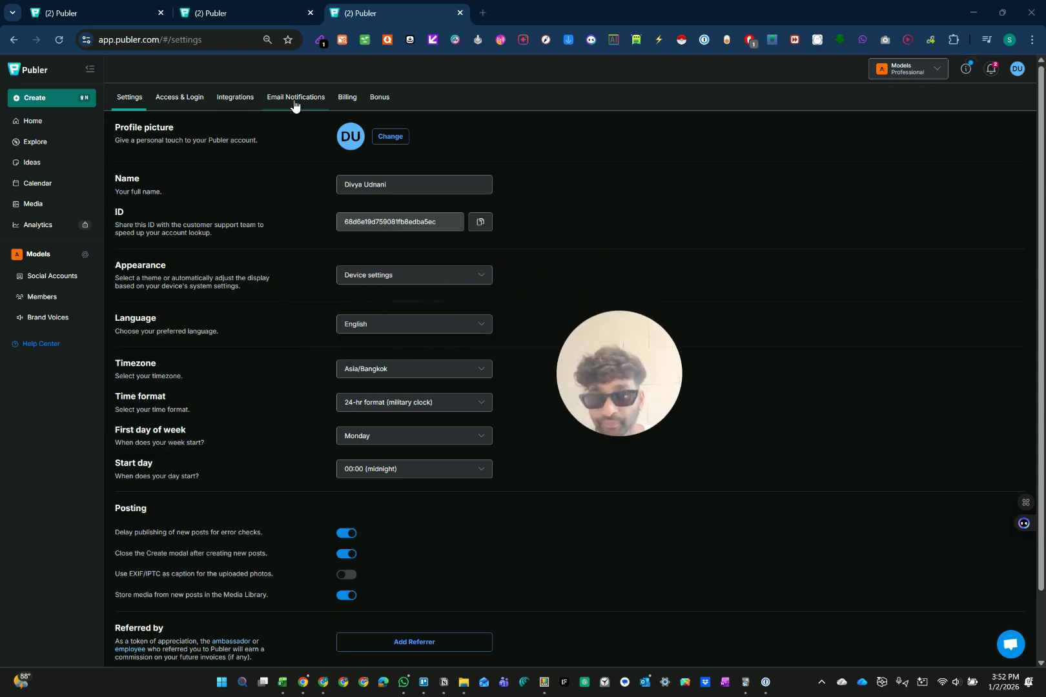
scroll(190, 388, "down", 1)
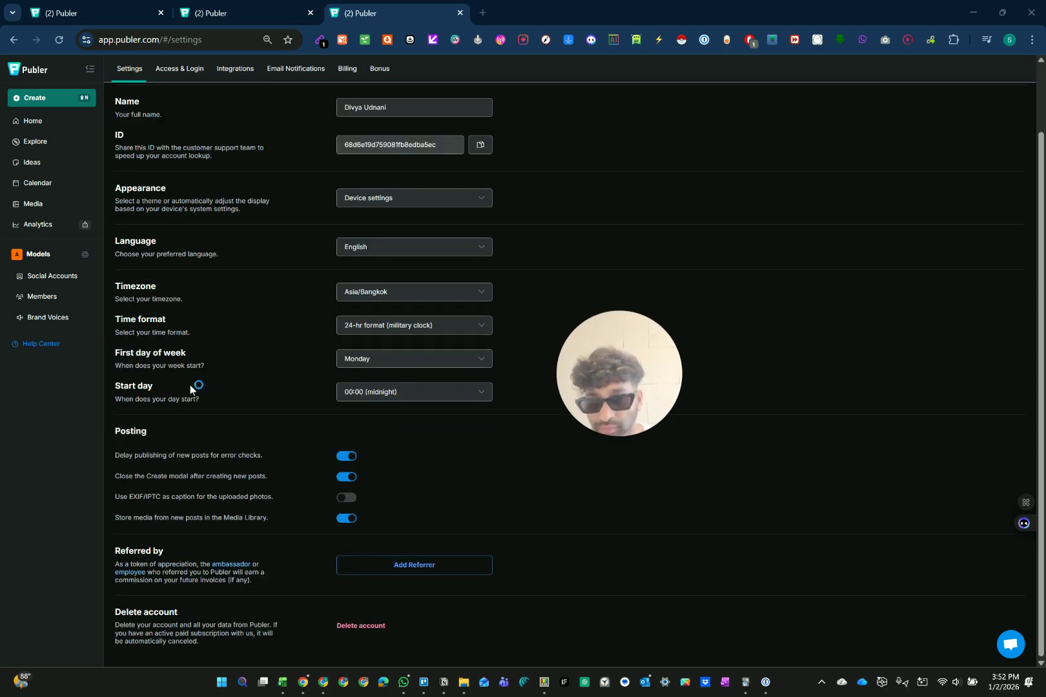
left_click(47, 276)
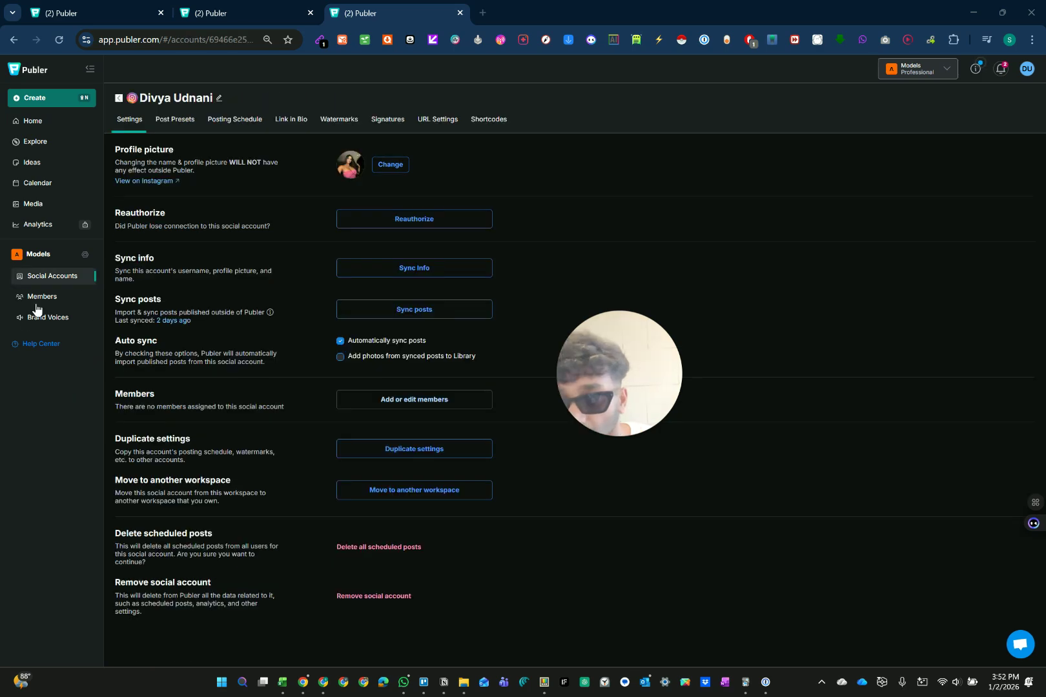
left_click(83, 257)
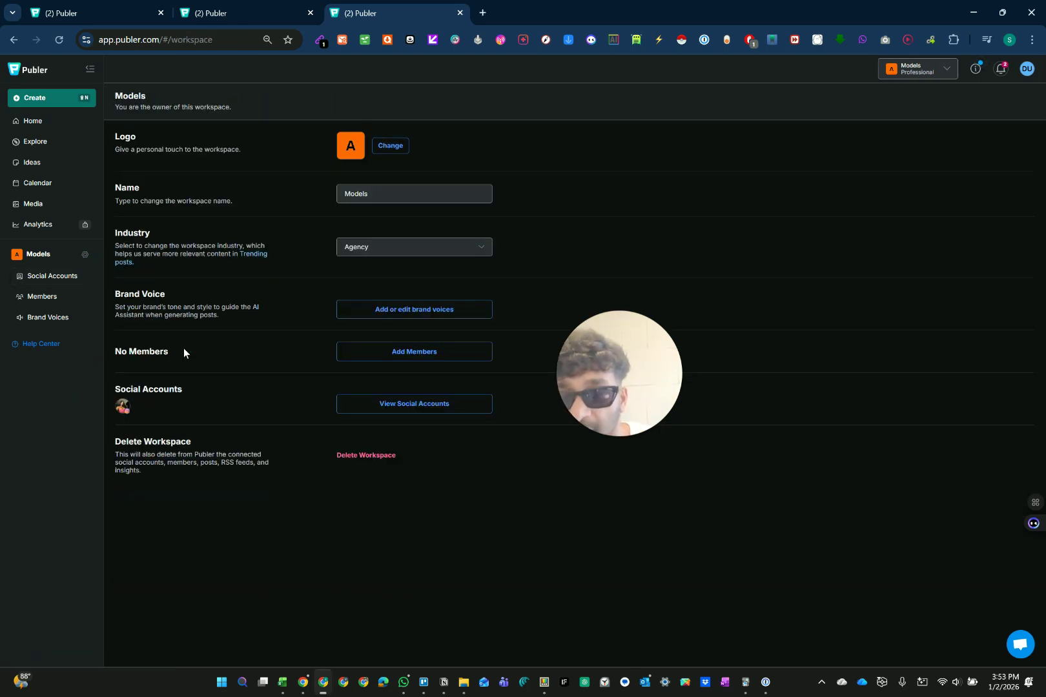
Open the posting schedule of the connected Instagram account
left_click(51, 279)
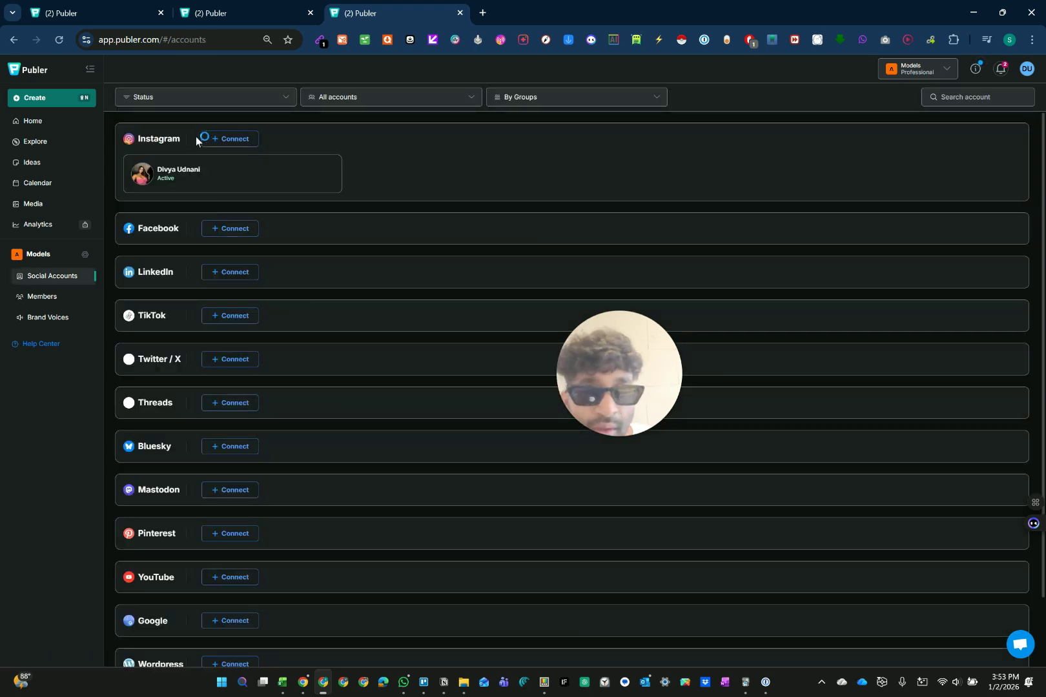
left_click(133, 172)
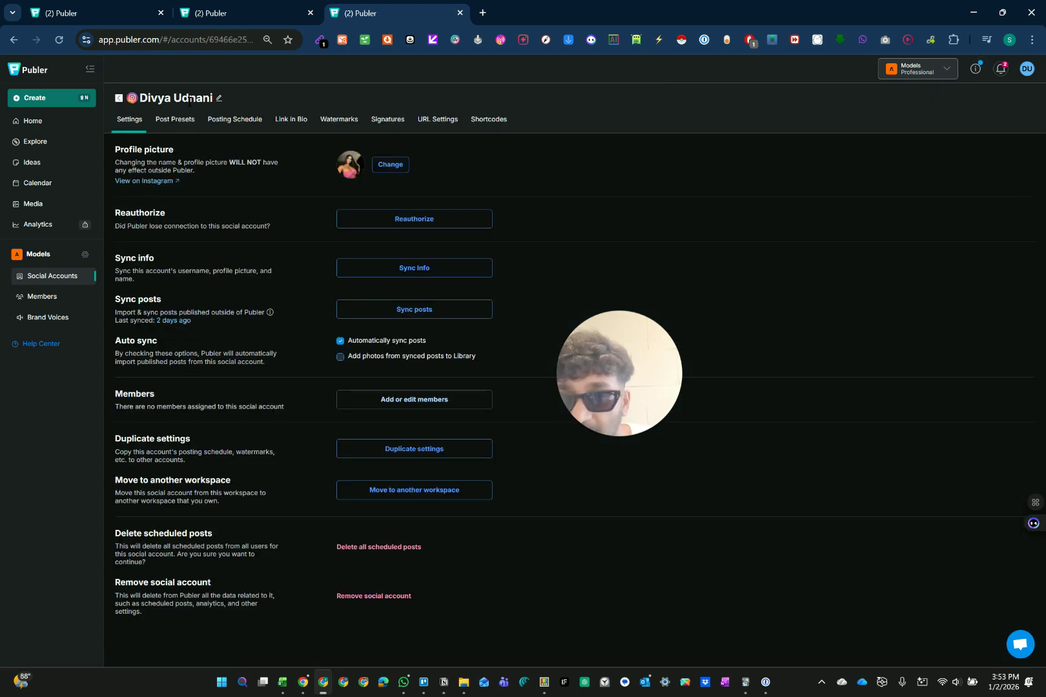
left_click(242, 122)
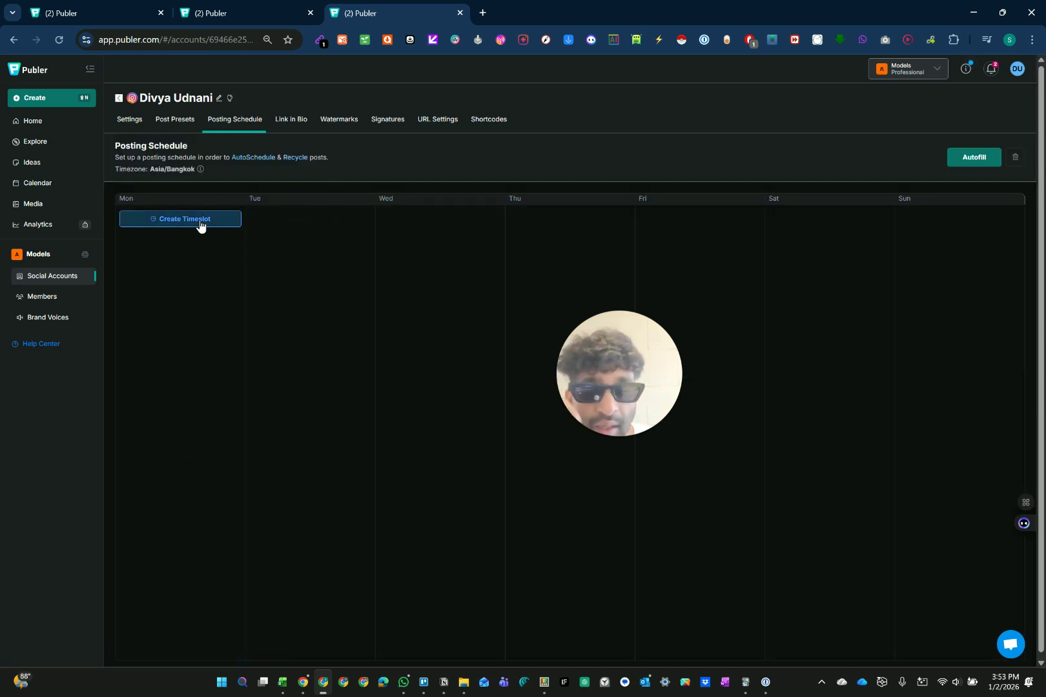
left_click(974, 155)
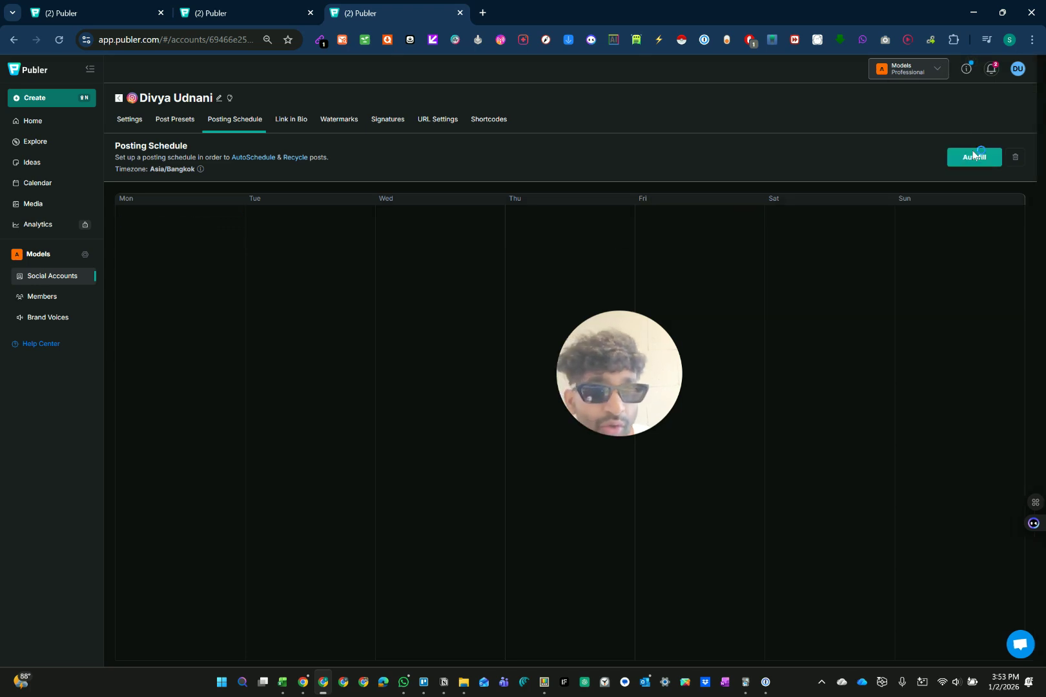
left_click_drag(621, 363, 714, 268)
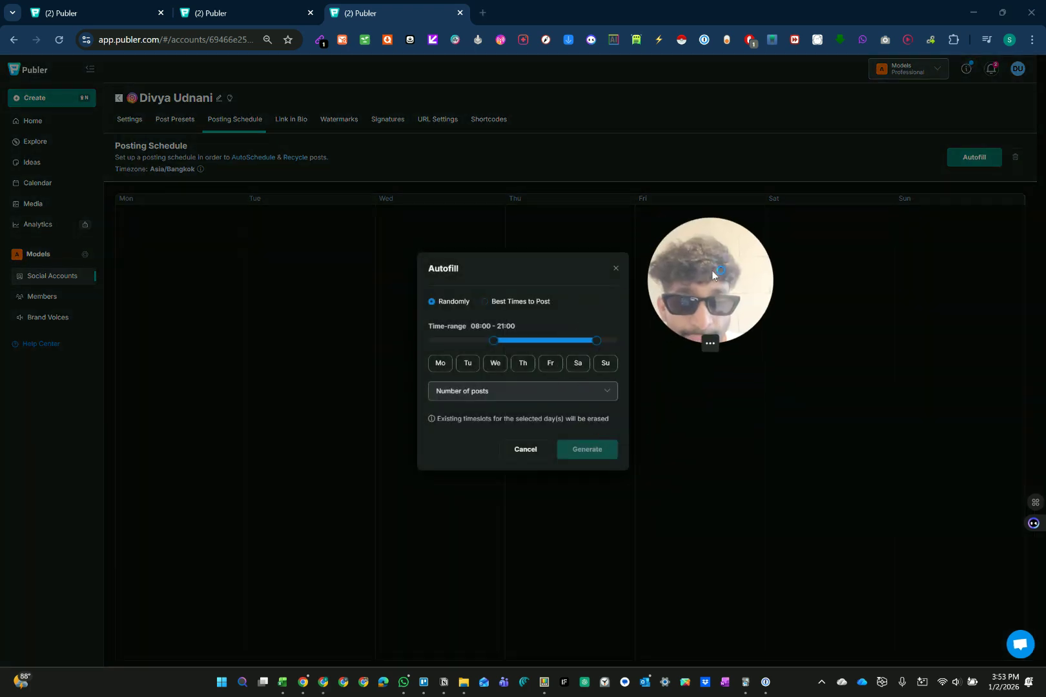
left_click(615, 269)
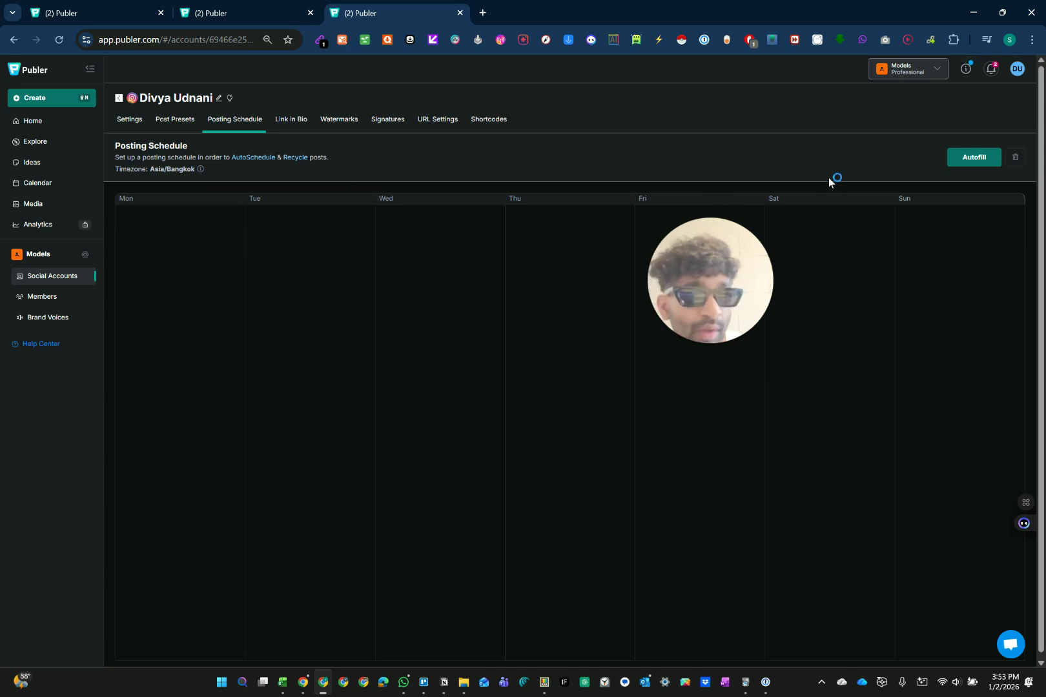
Autofill the posting schedule randomly with 2 posts per day for all seven days, widening the time range to the whole day
left_click(973, 157)
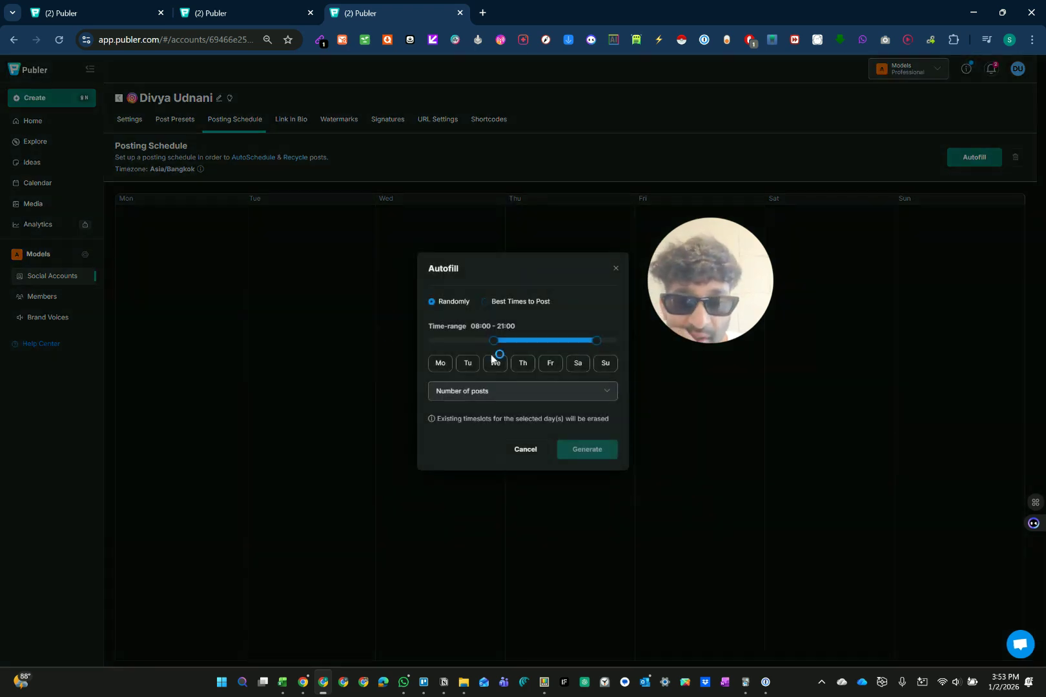
left_click(476, 396)
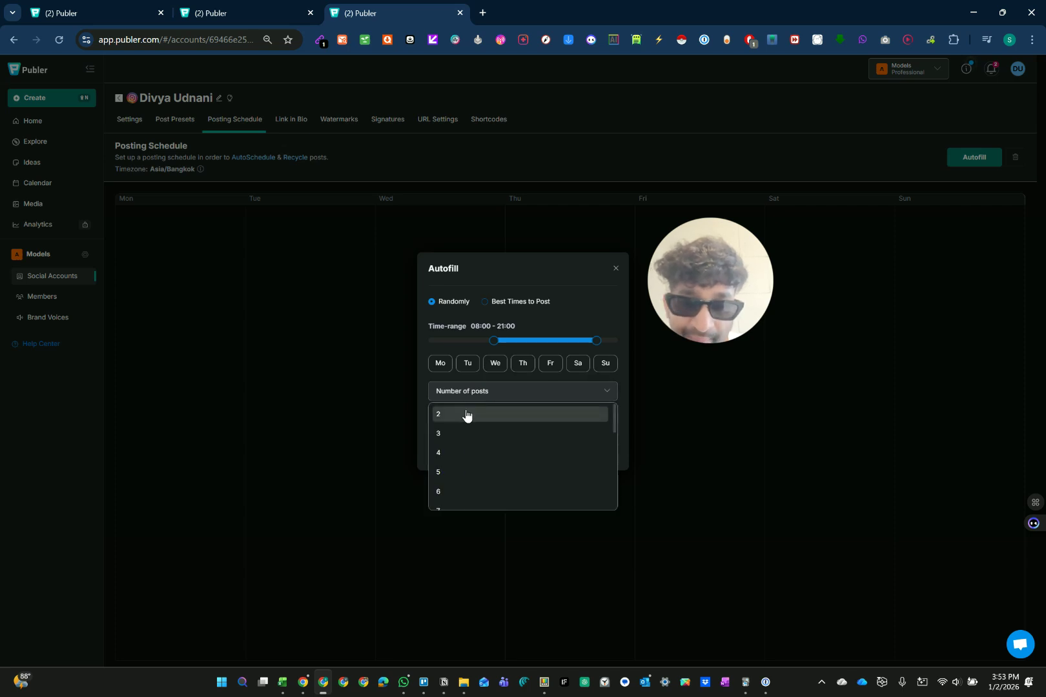
left_click(467, 415)
left_click_drag(492, 342, 420, 346)
left_click_drag(595, 347, 620, 350)
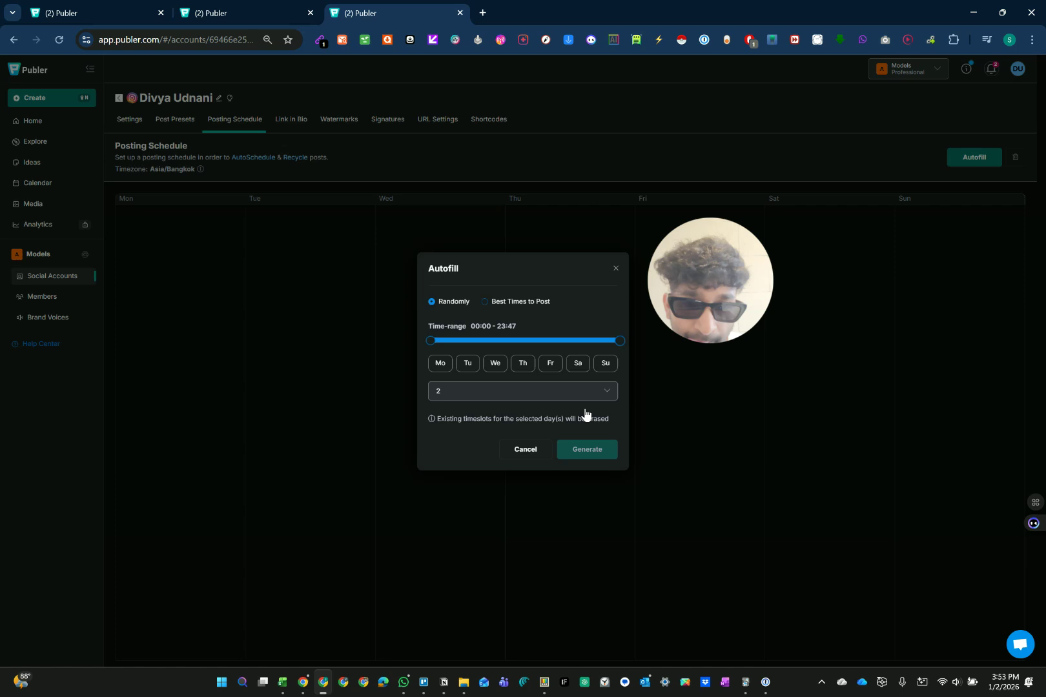
left_click(435, 368)
left_click(475, 365)
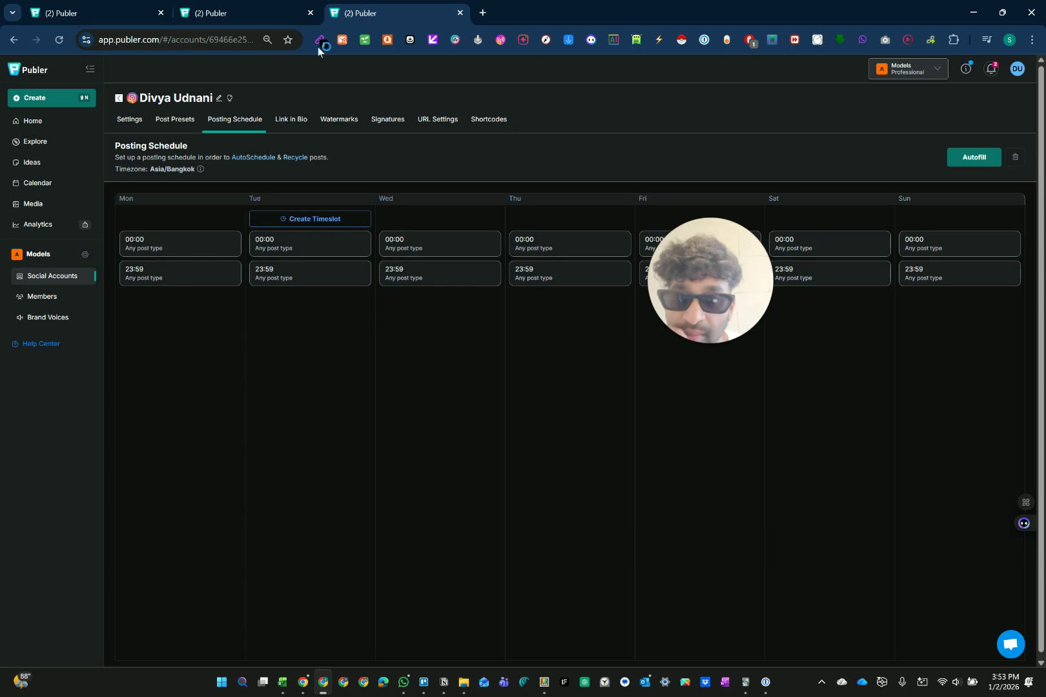
Recheck the January 2026 calendar, and return to the selected FILLER_Foreveryyywoman media in the library, stopping the page load
left_click(244, 13)
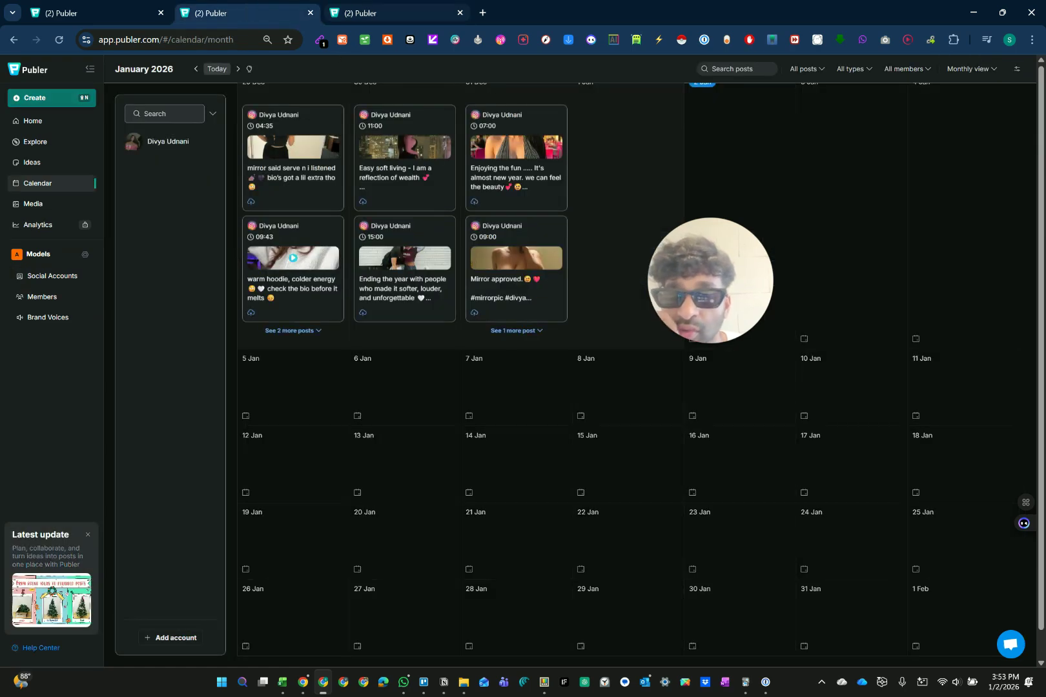
left_click(94, 13)
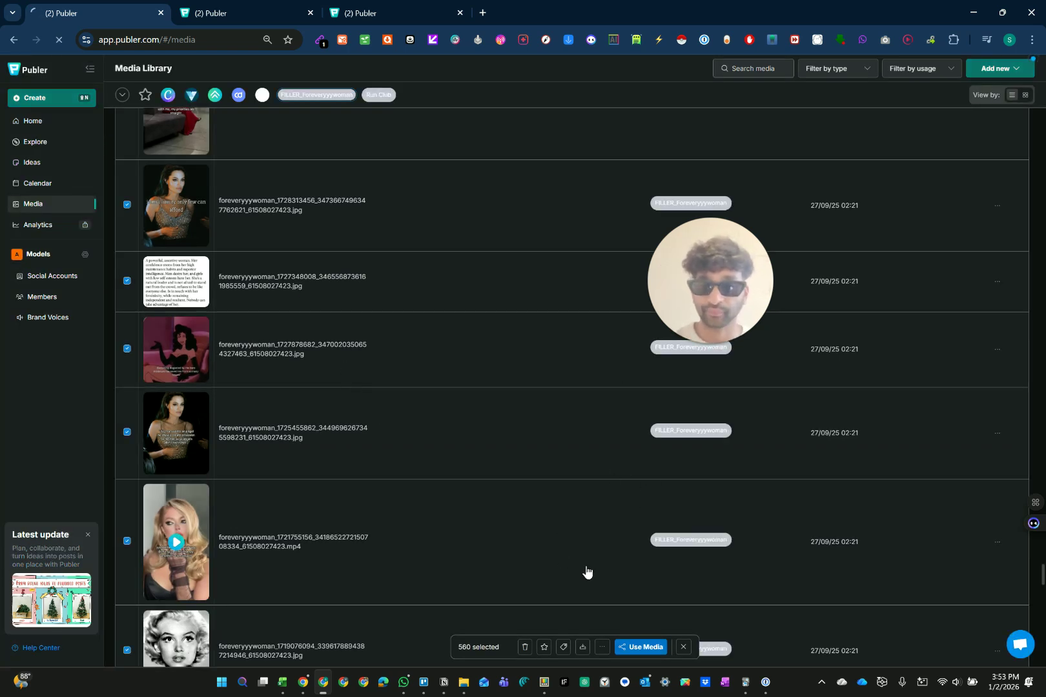
left_click(58, 40)
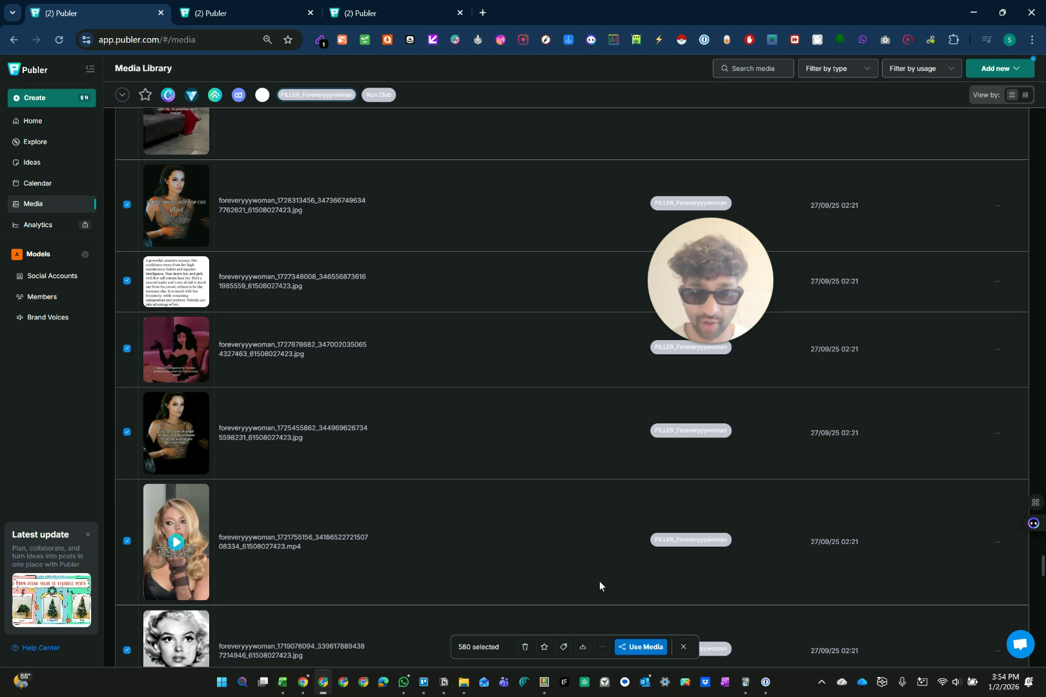
Try to use the 580 selected media items for new posts, and check the account's posting schedule while waiting
left_click(625, 653)
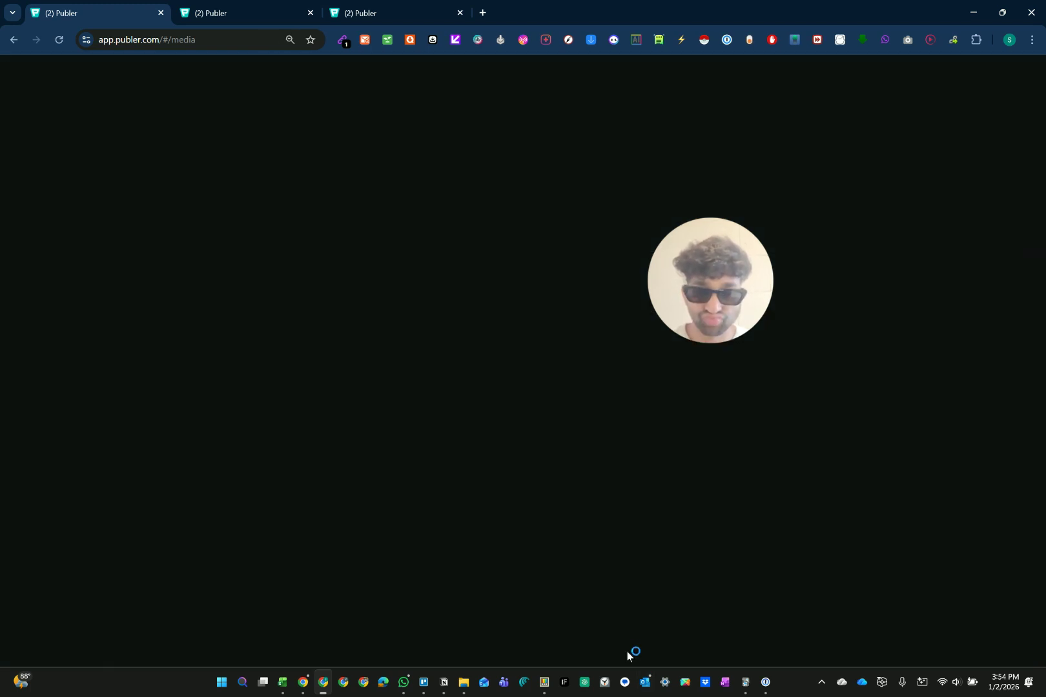
left_click(242, 31)
type("b/pm")
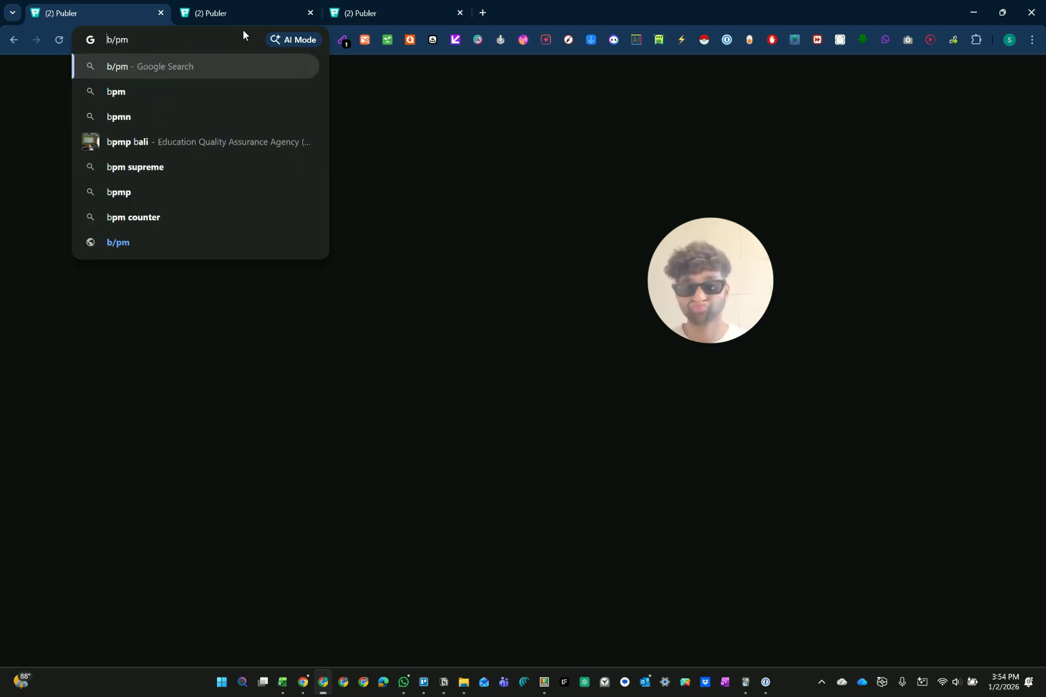
key("Return")
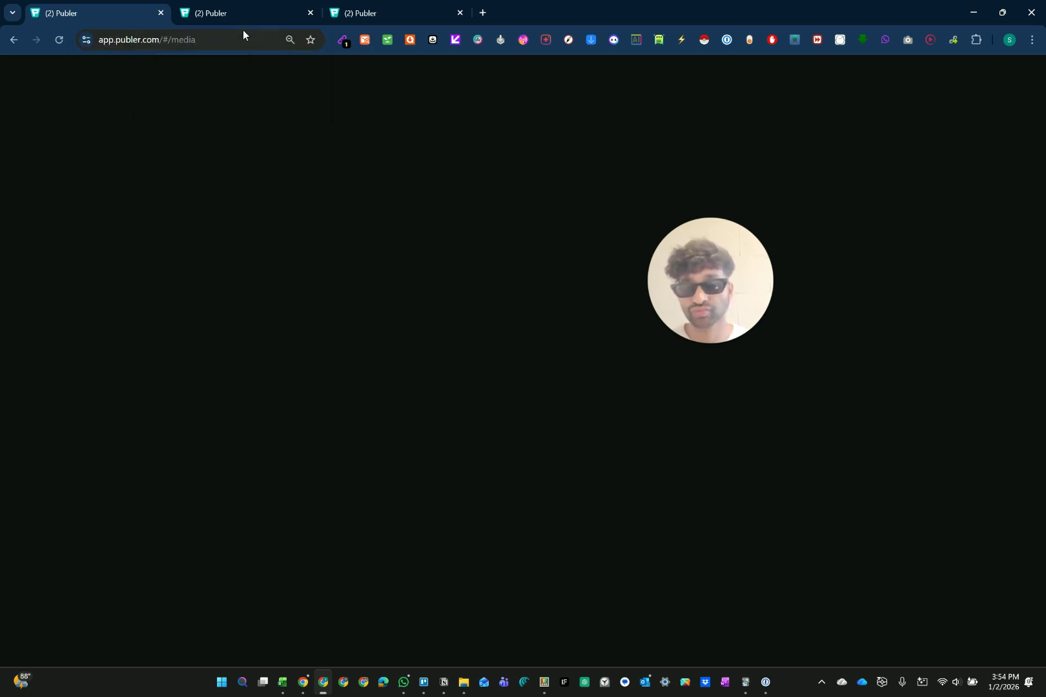
key("ctrl+3")
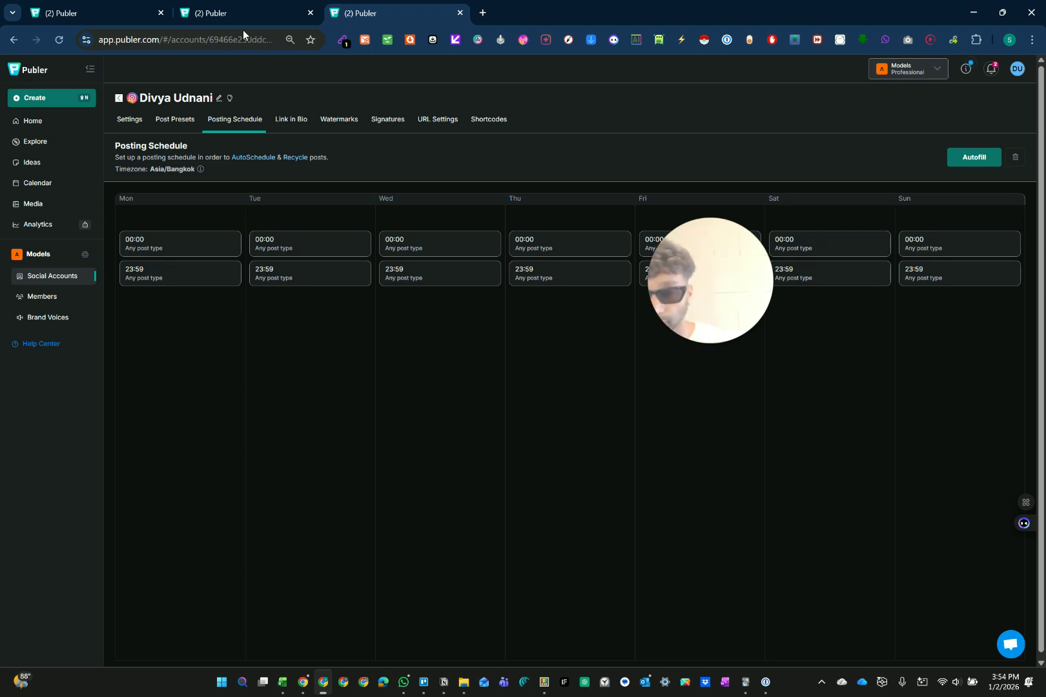
key("ctrl+1")
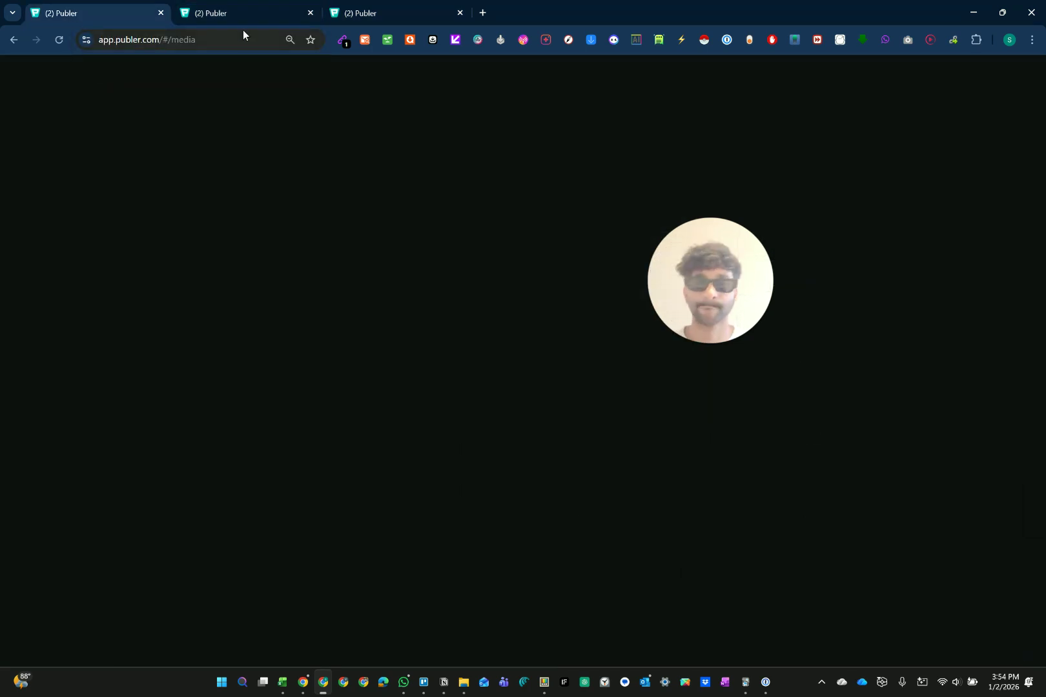
left_click(372, 13)
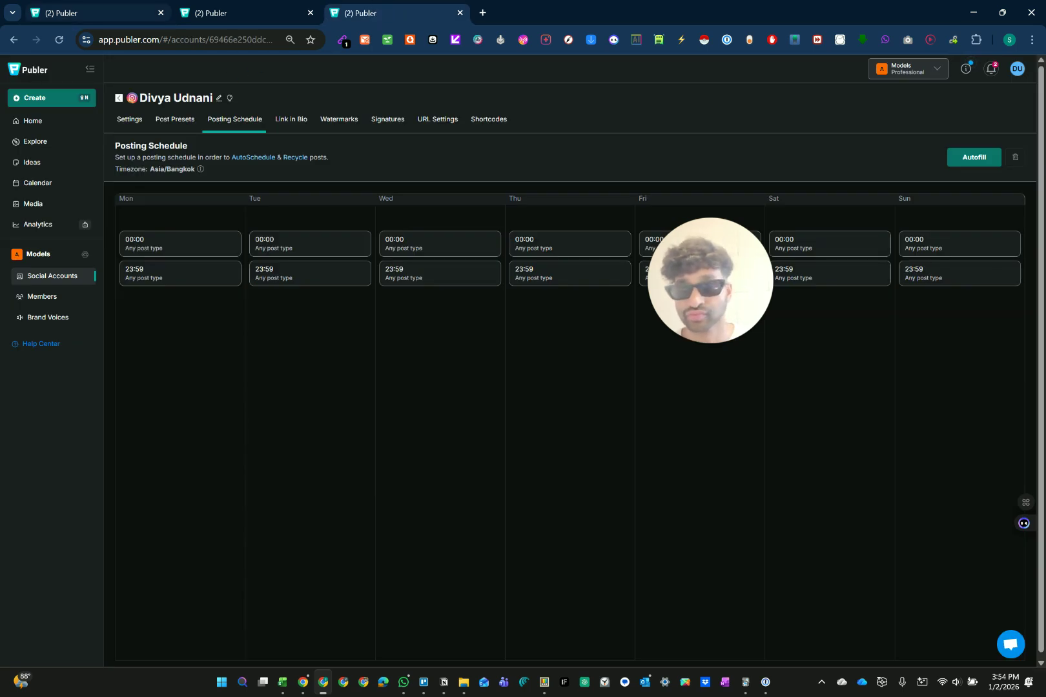
Reload the media library page and filter the media by the FILLER_Foreveryyywoman label
left_click(102, 12)
left_click(63, 43)
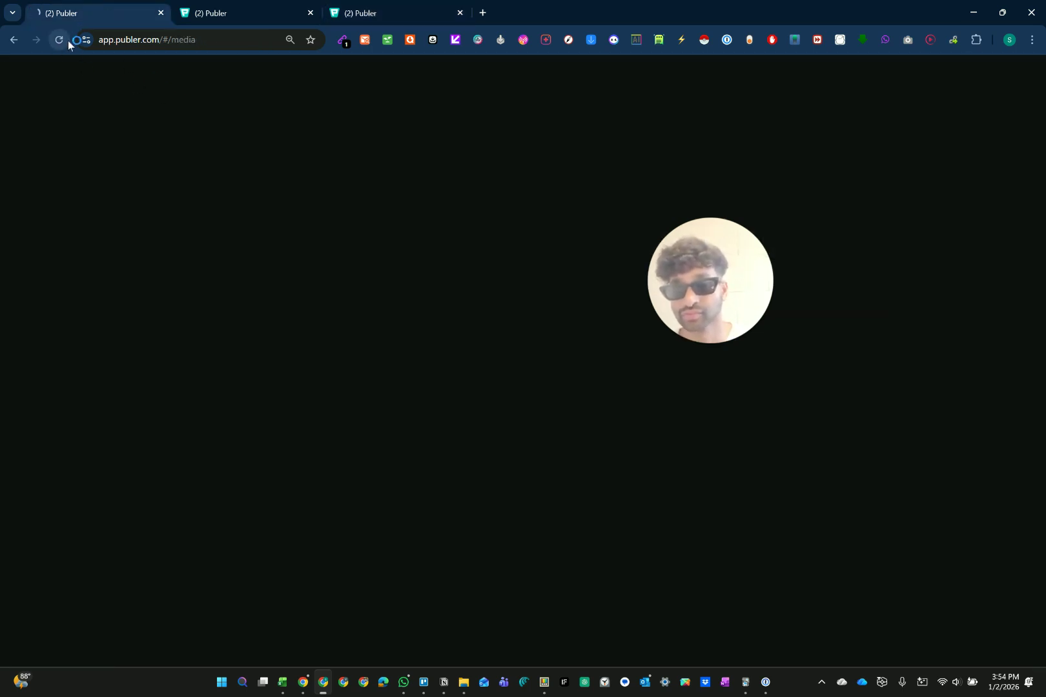
left_click(219, 16)
left_click(95, 13)
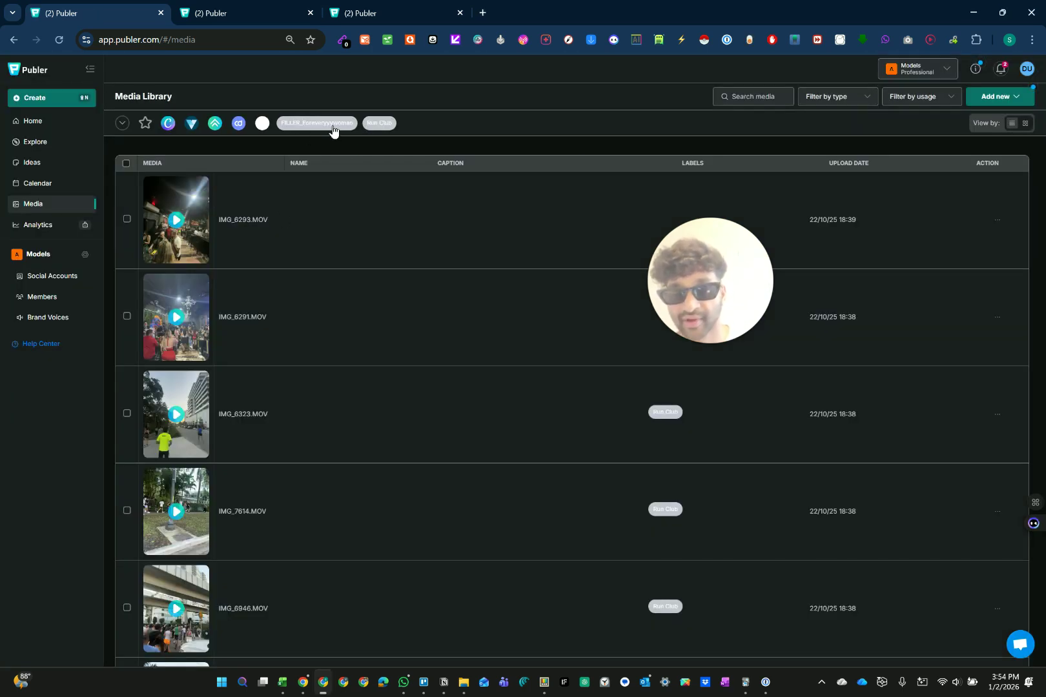
left_click(316, 124)
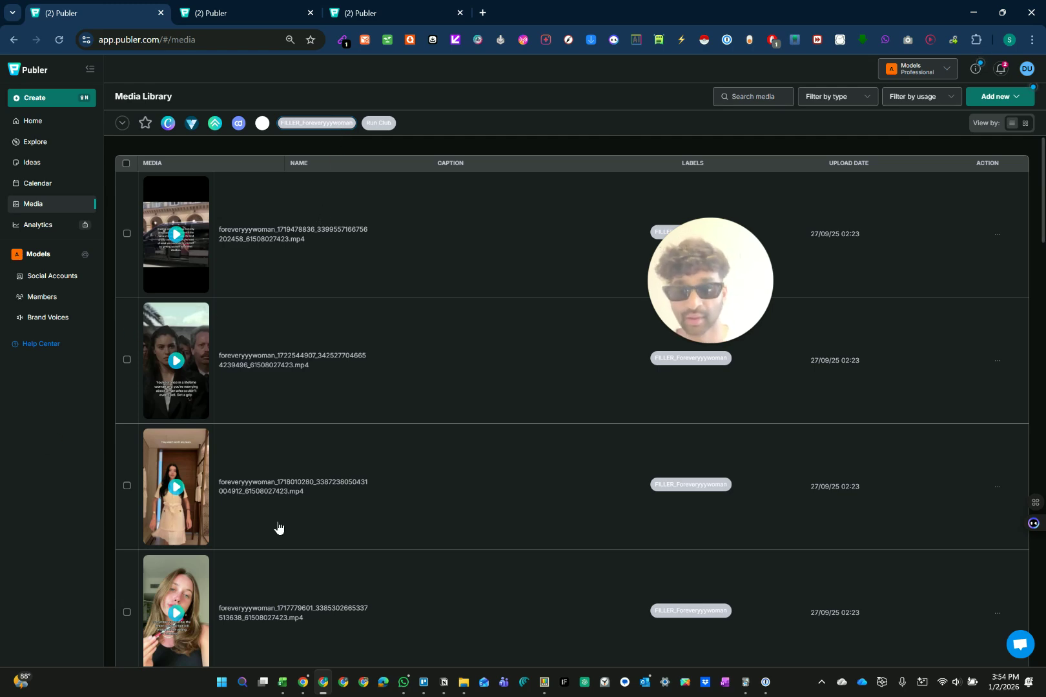
Select all loaded FILLER_Foreveryyywoman media, then load more of the list and extend the selection to 80 items
scroll(118, 434, "down", 20)
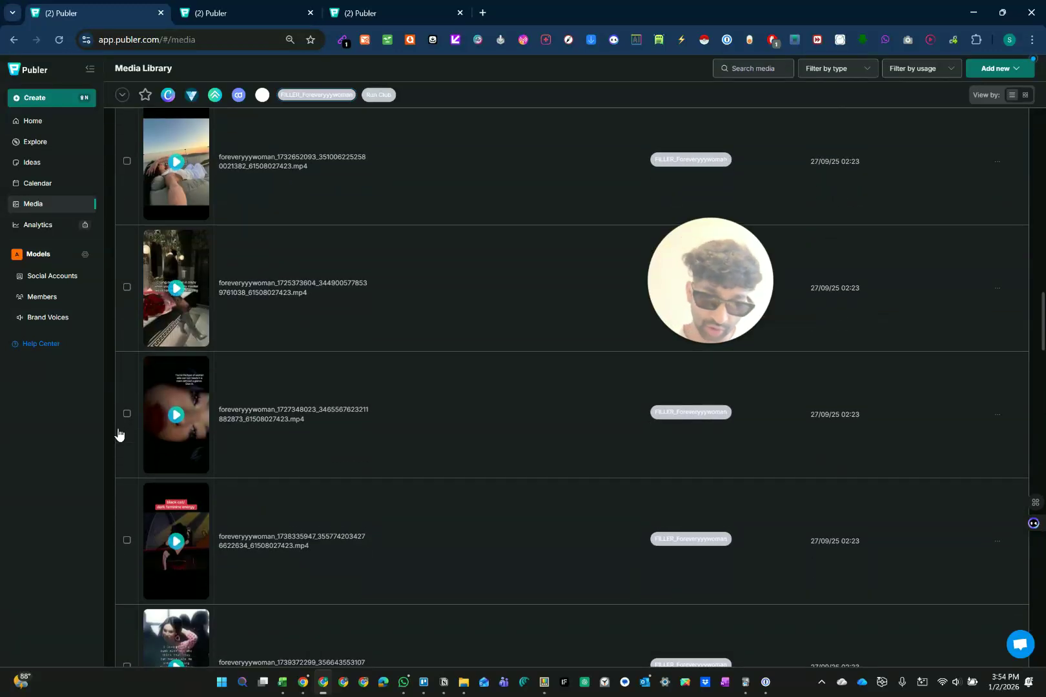
scroll(118, 434, "down", 10)
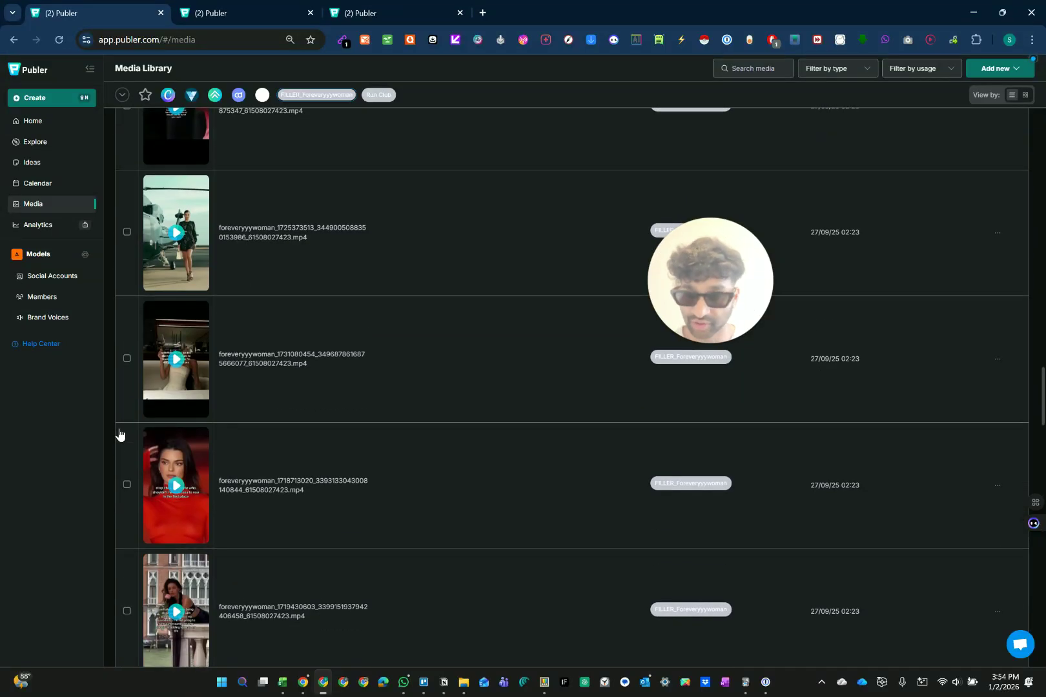
scroll(211, 389, "up", 15)
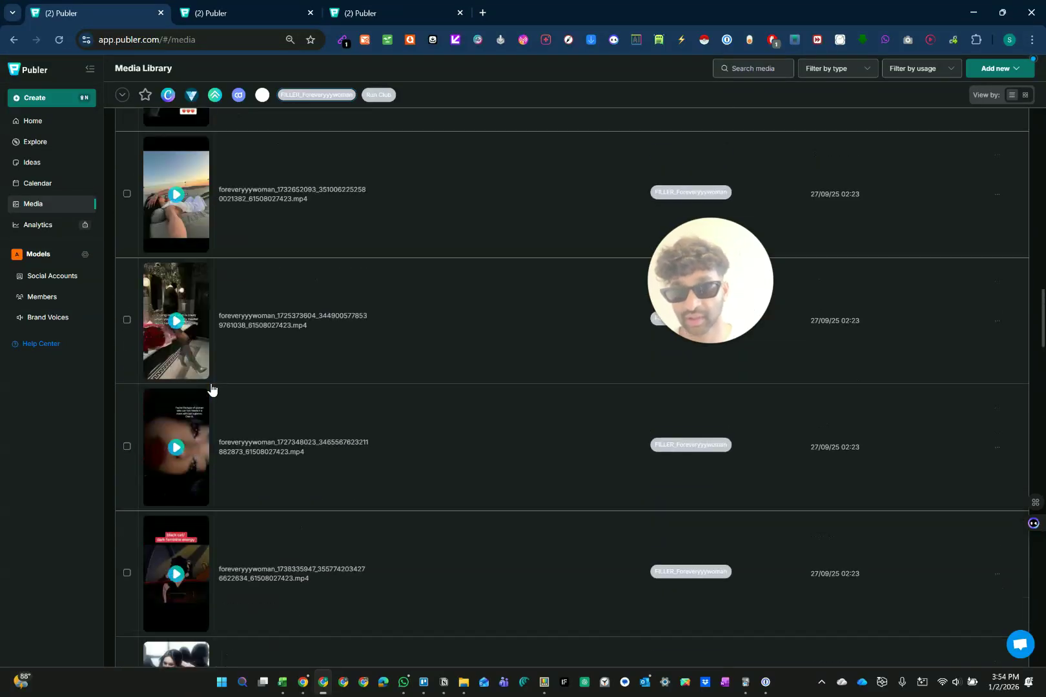
scroll(212, 389, "up", 10)
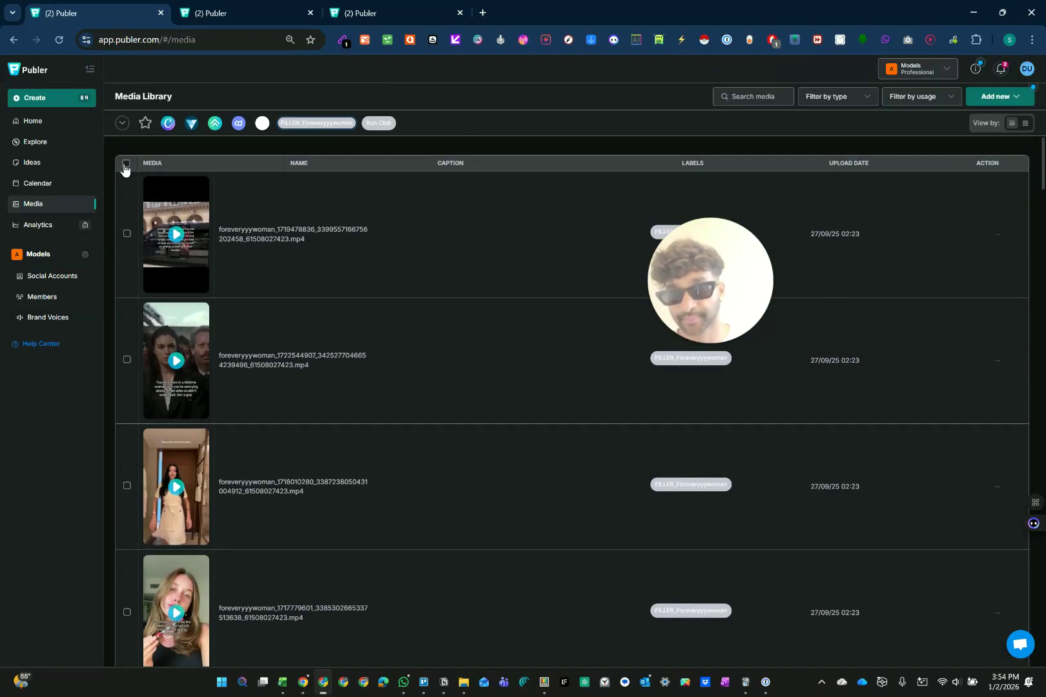
left_click(126, 164)
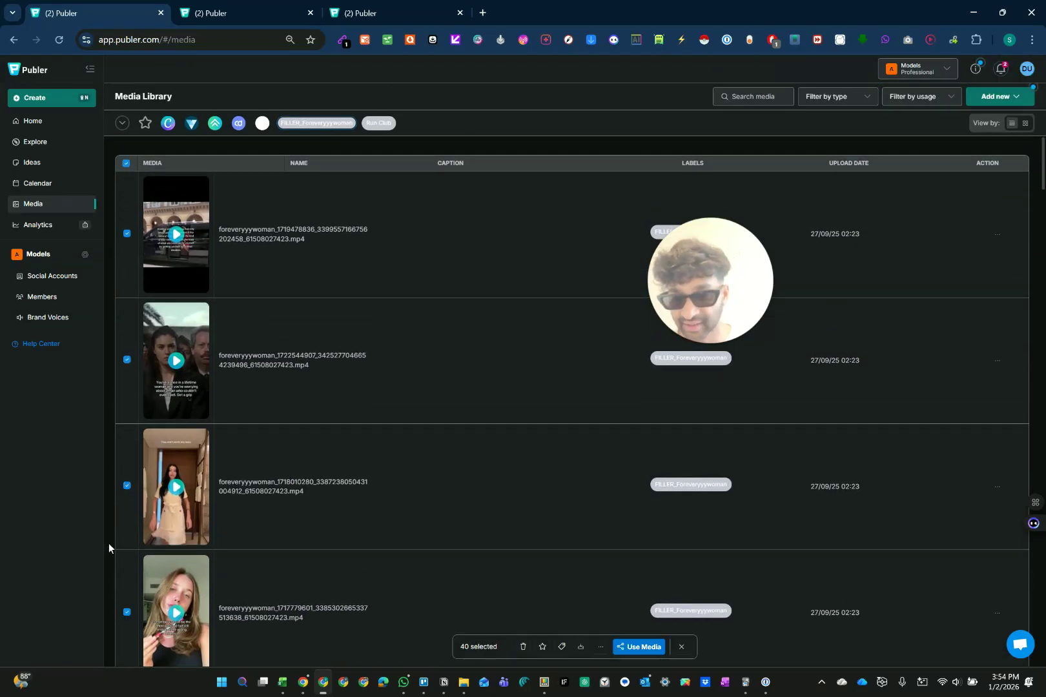
scroll(110, 544, "down", 20)
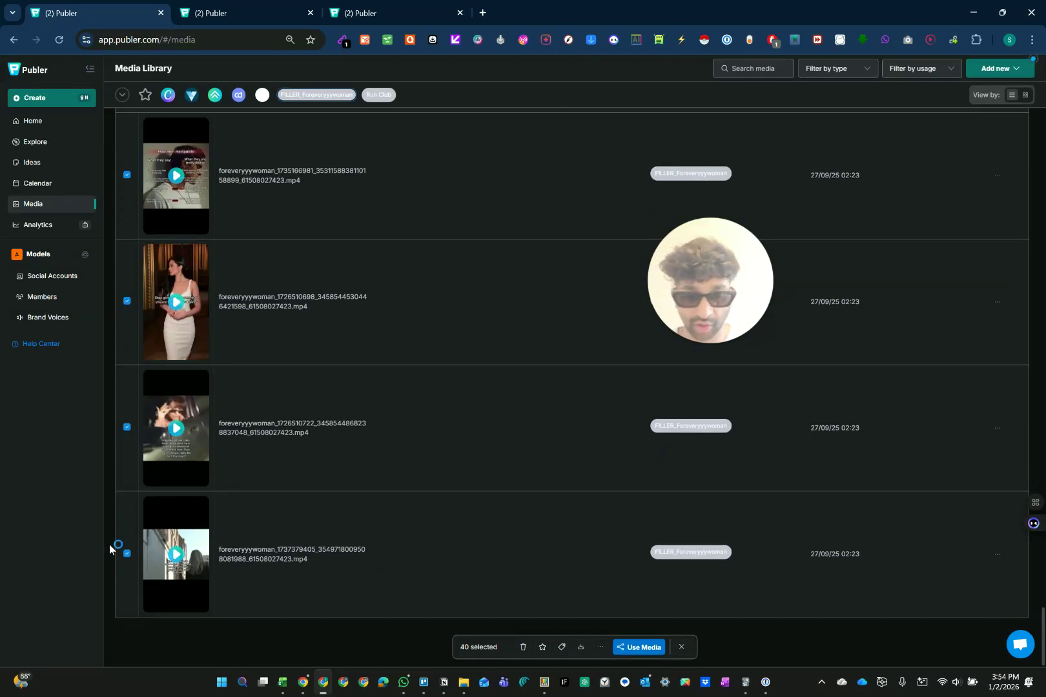
scroll(110, 544, "down", 5)
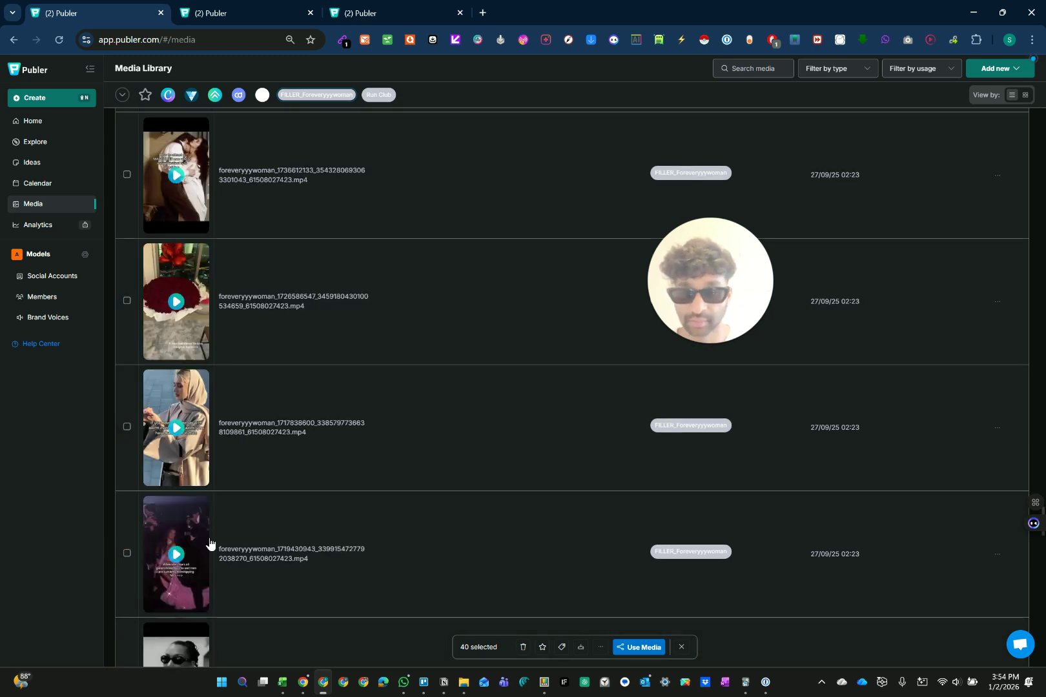
scroll(203, 452, "up", 20)
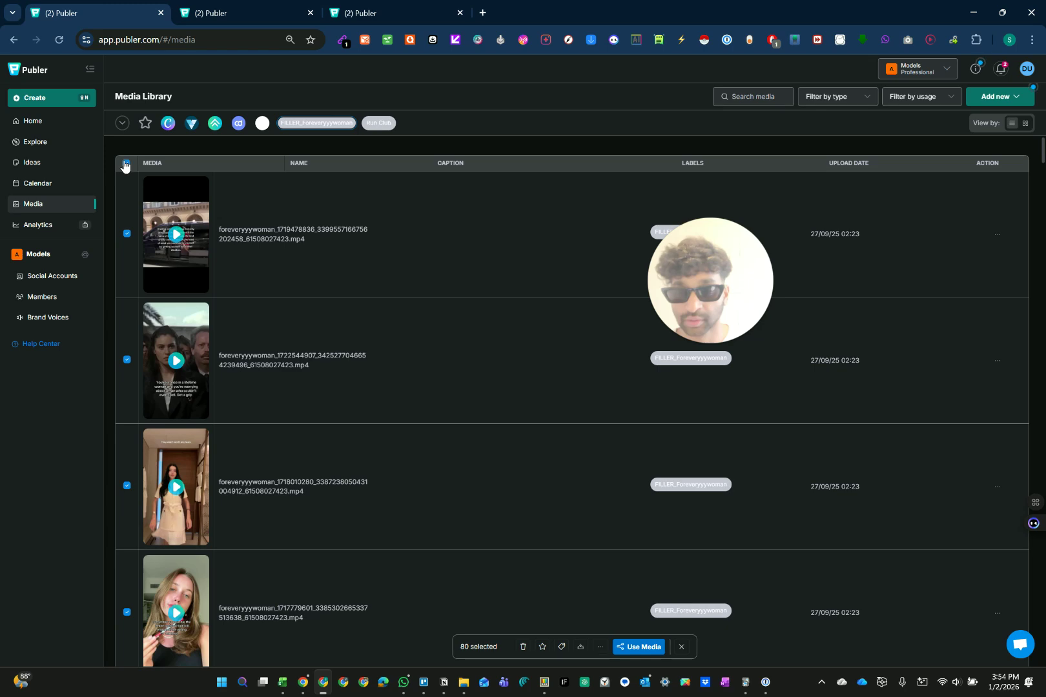
Load further FILLER_Foreveryyywoman media and select all loaded files, bringing the selection to 220 items
scroll(111, 315, "down", 5)
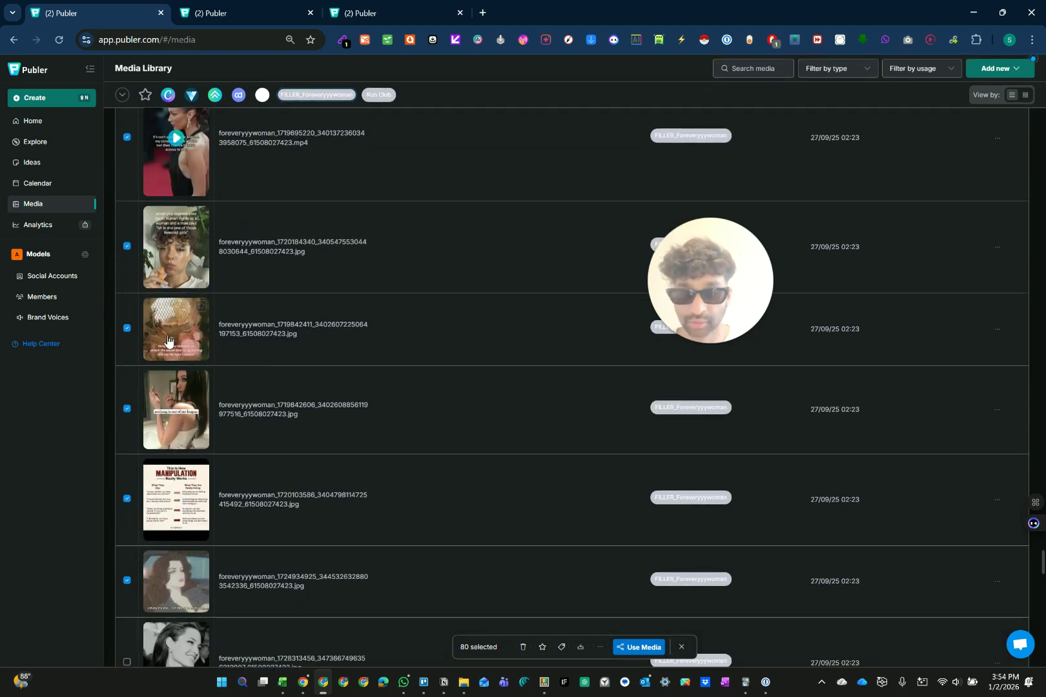
scroll(167, 340, "down", 10)
scroll(167, 340, "down", 10)
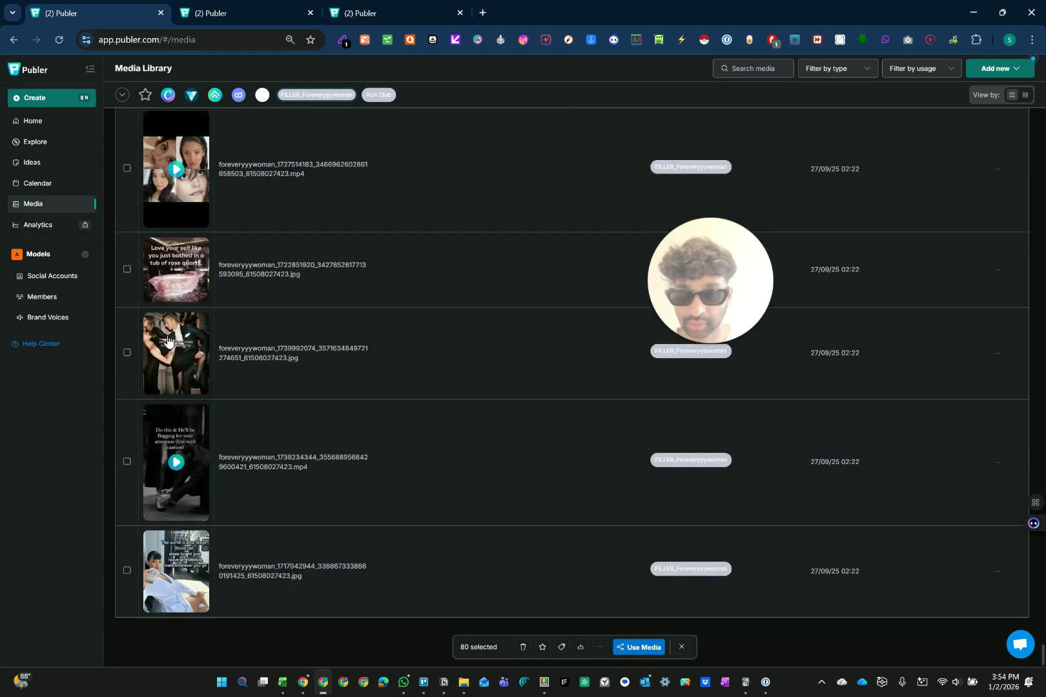
scroll(167, 340, "down", 5)
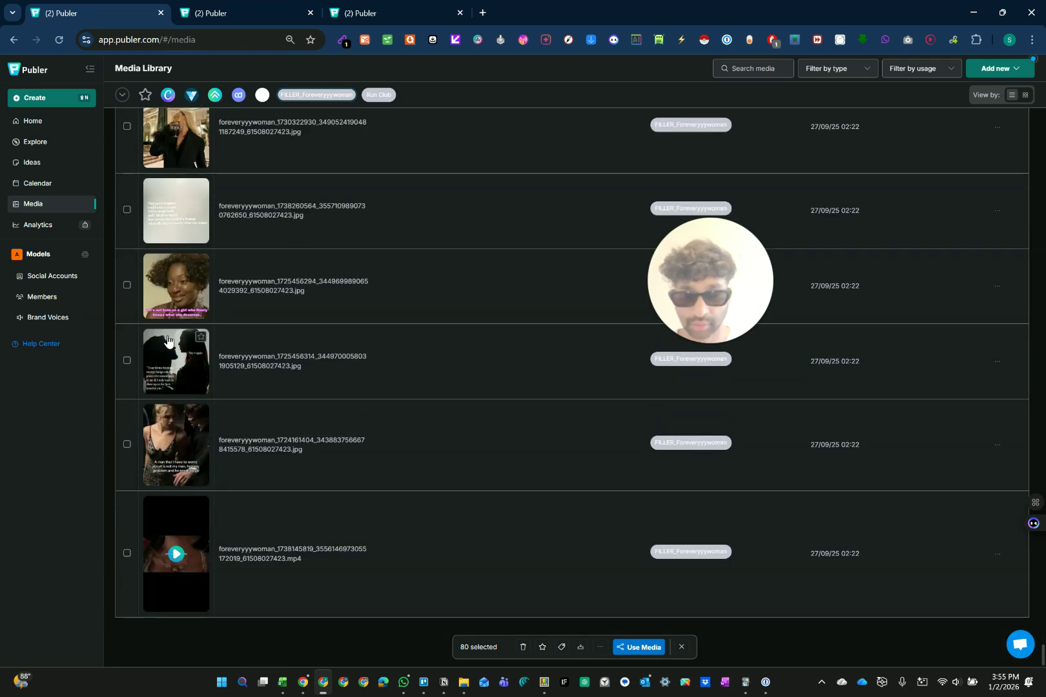
scroll(167, 340, "down", 5)
key("Home")
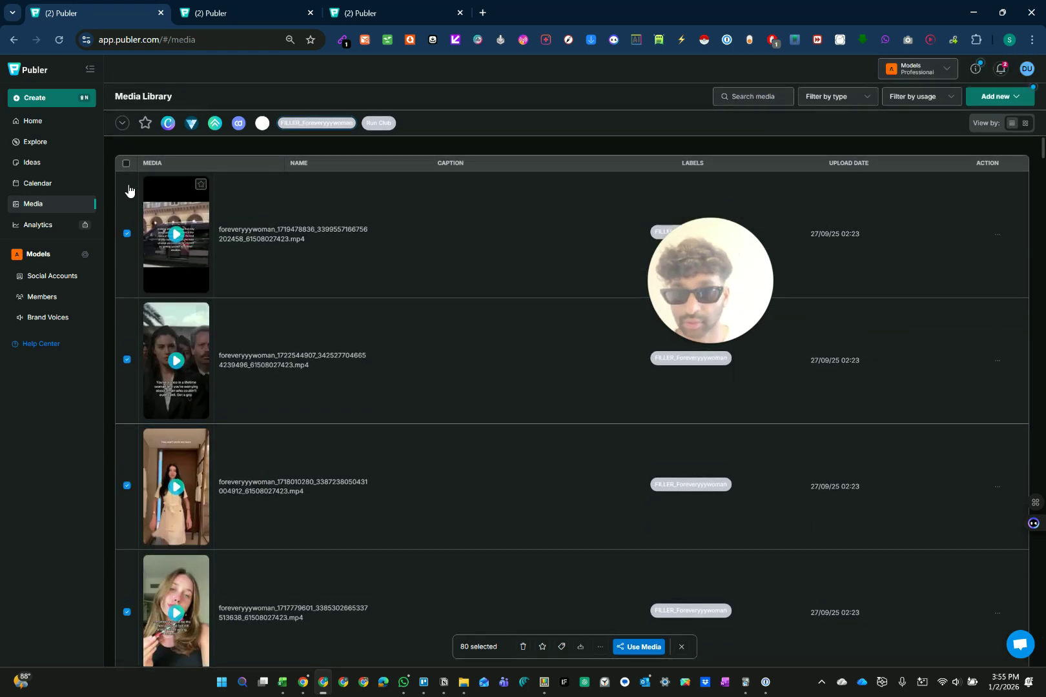
left_click(125, 165)
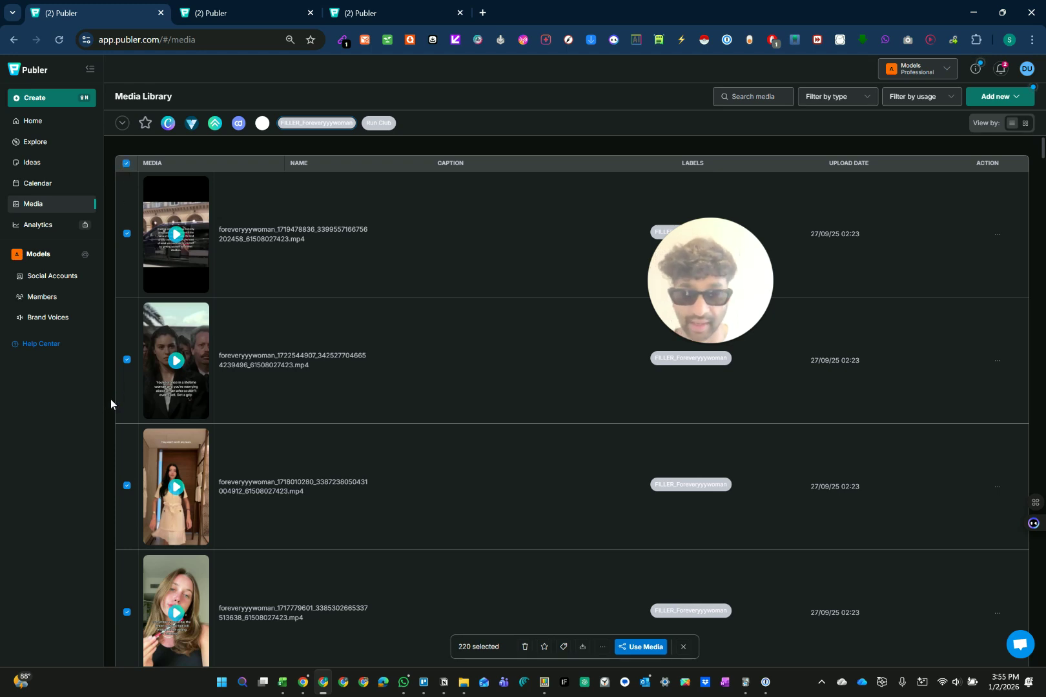
Load more of the filtered media and extend the selection to 380 items
key("End")
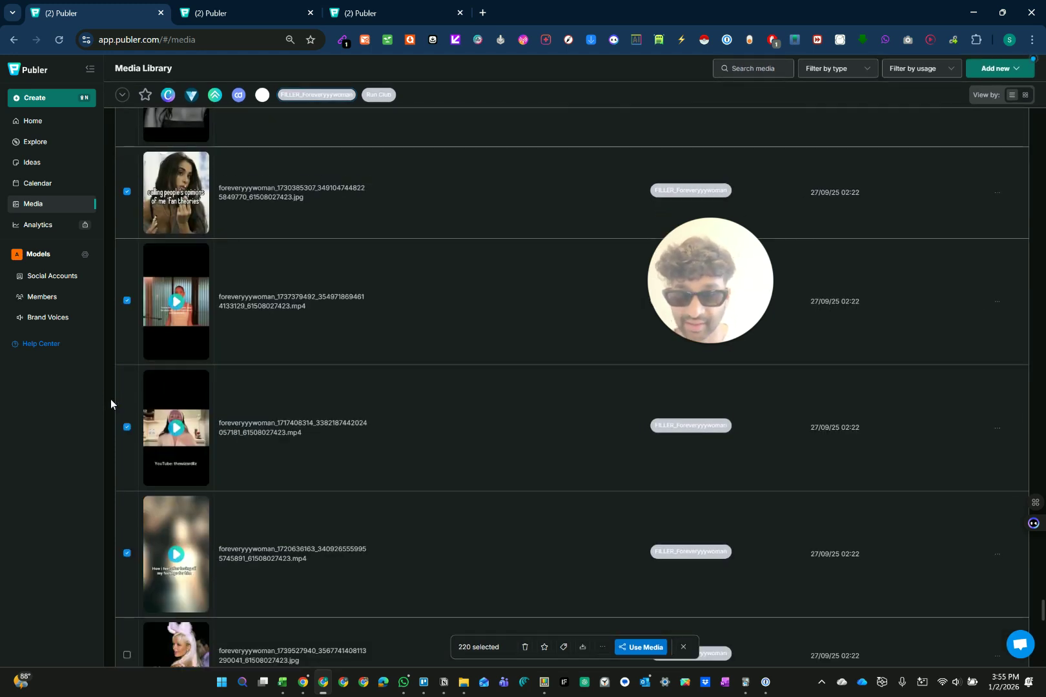
key("End")
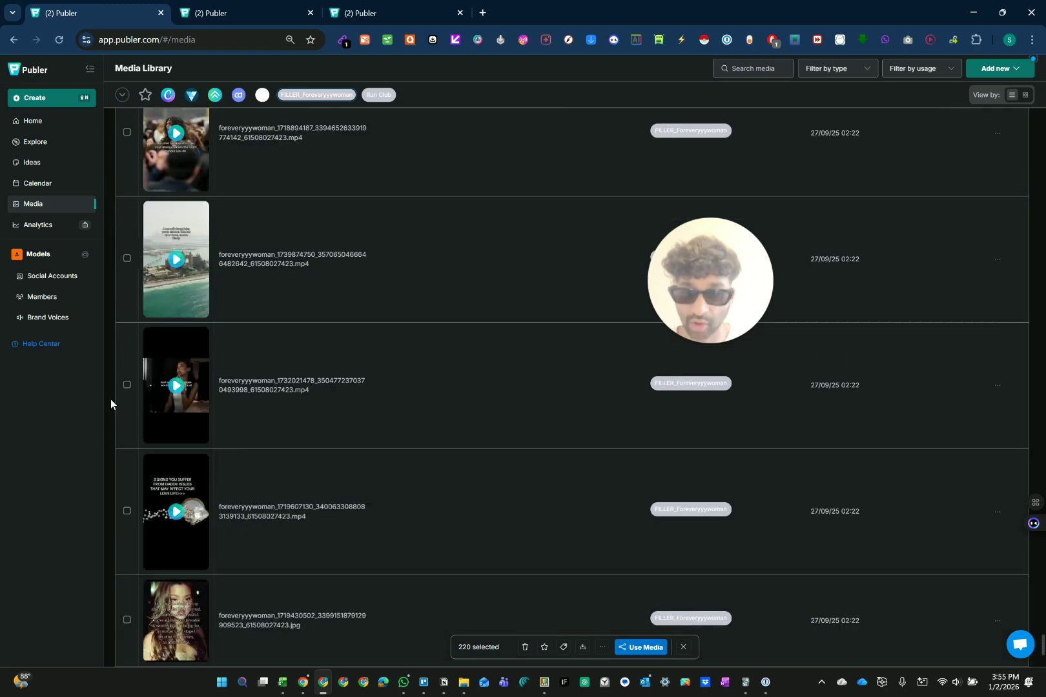
key("End")
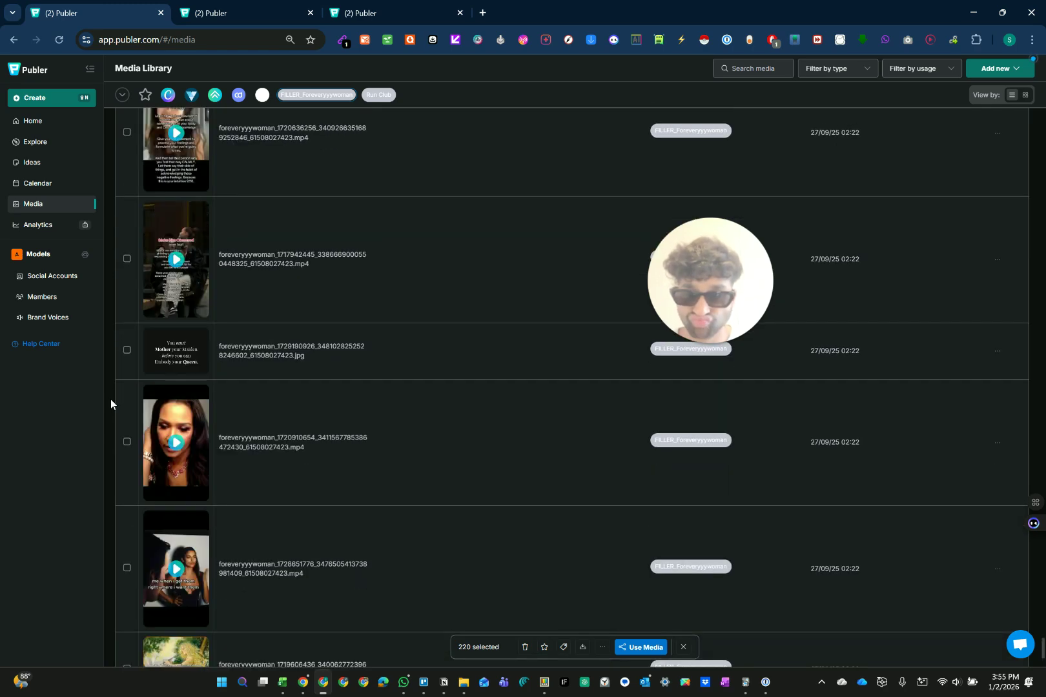
key("End")
key("End")
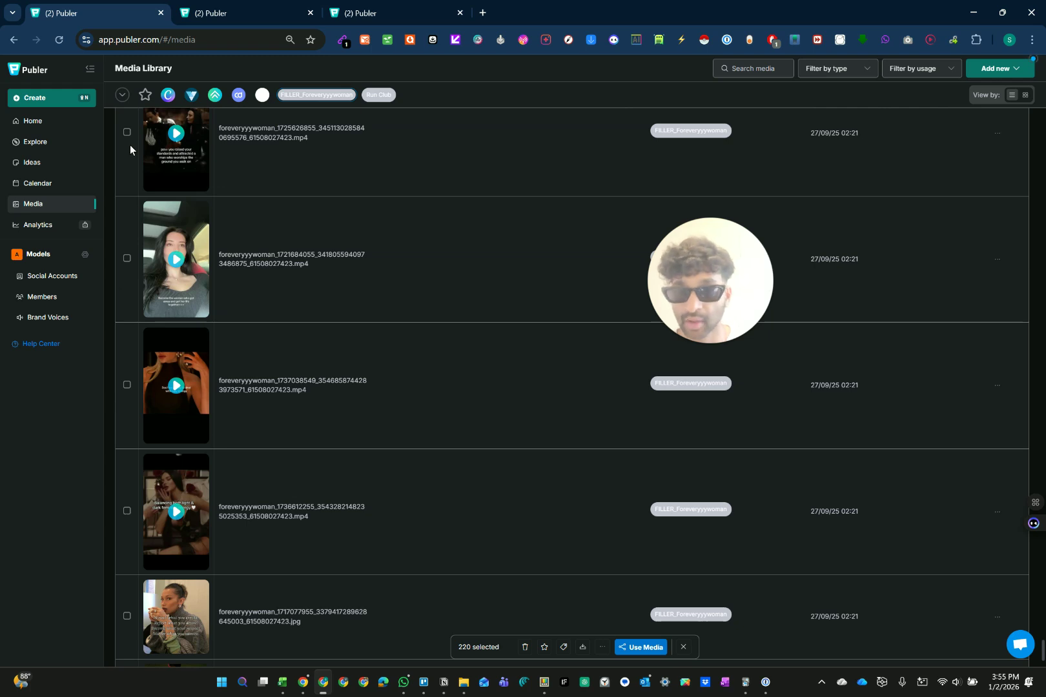
key("Home")
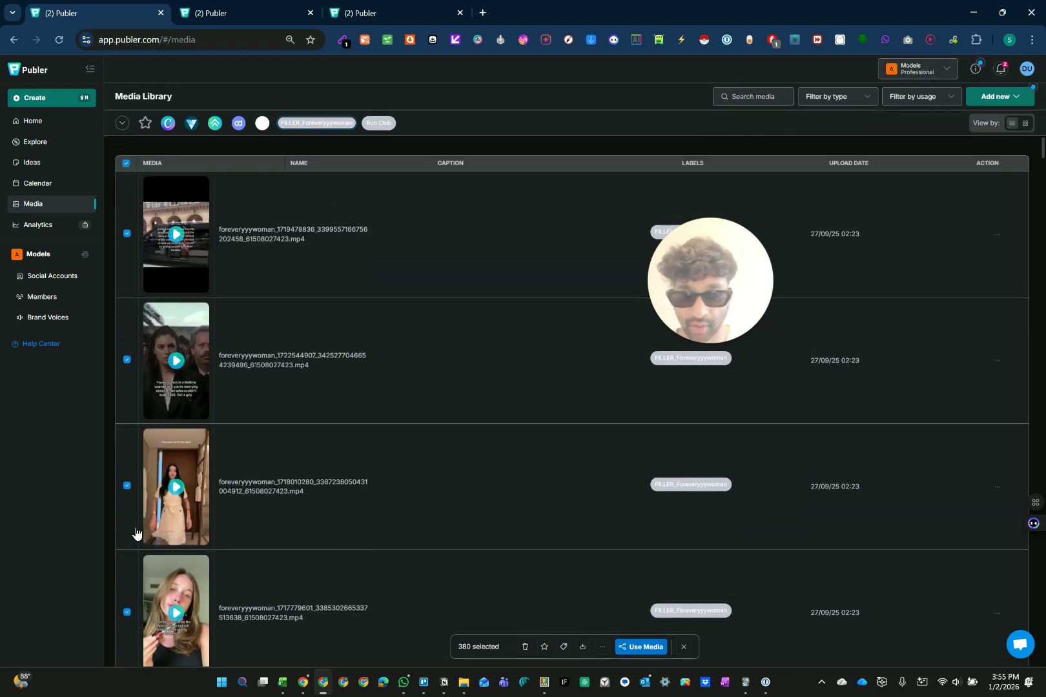
Extend the media selection to 500 items and use them as multiple posts, one separate post per item
key("End")
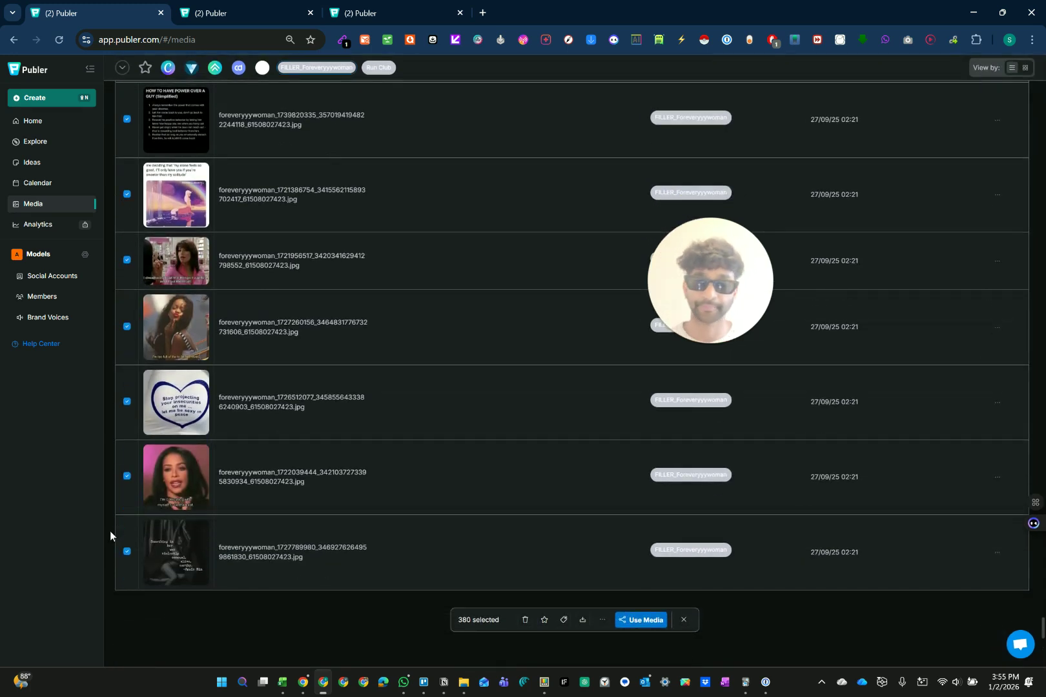
key("End")
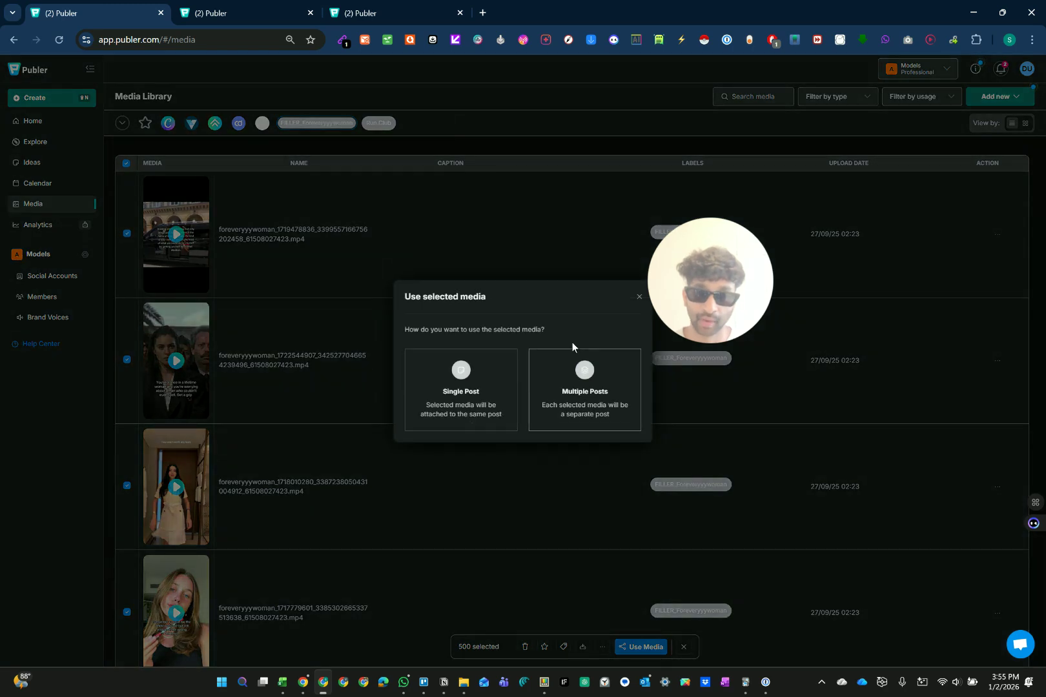
left_click(588, 378)
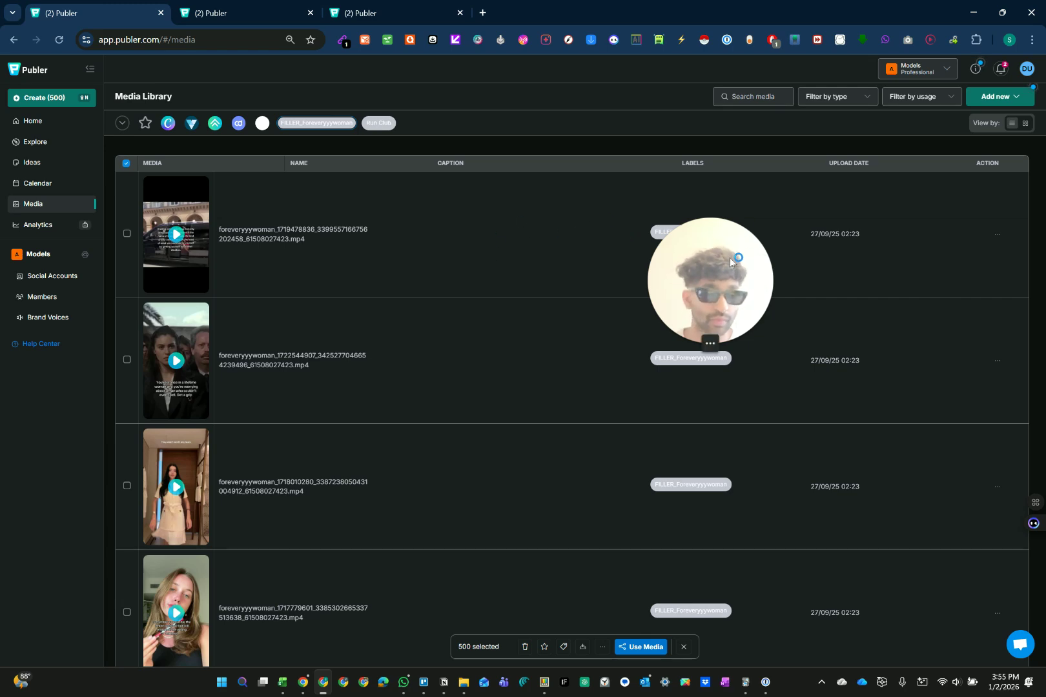
Expand the first two bulk posts to examine their Reel settings, and check the scheduling options offered for Post 2
left_click_drag(729, 258, 207, 207)
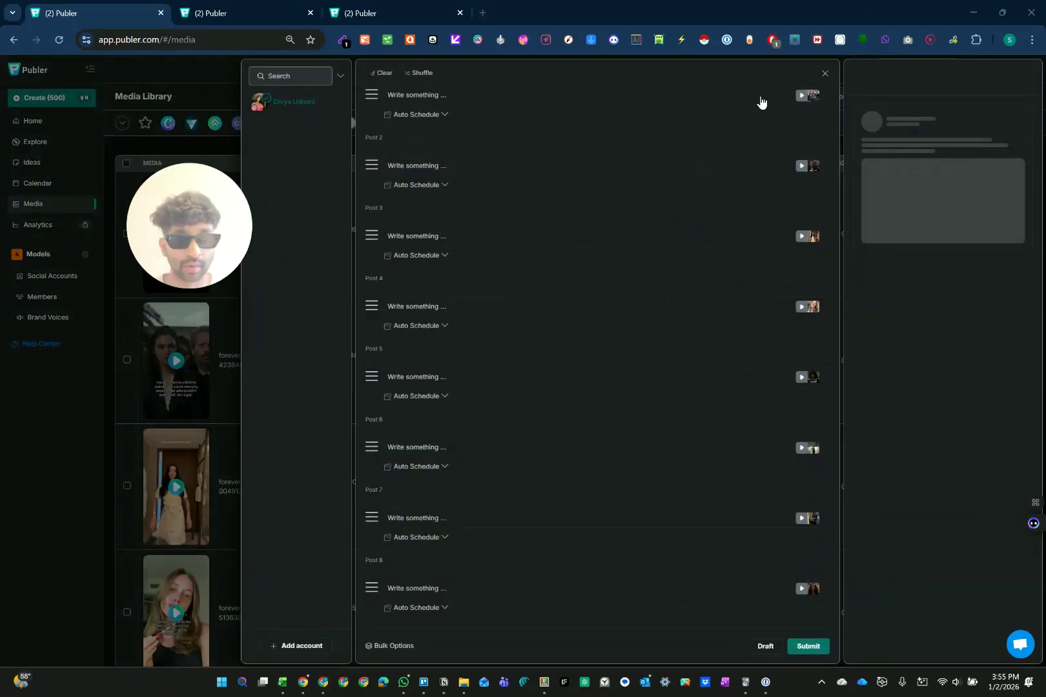
left_click(497, 101)
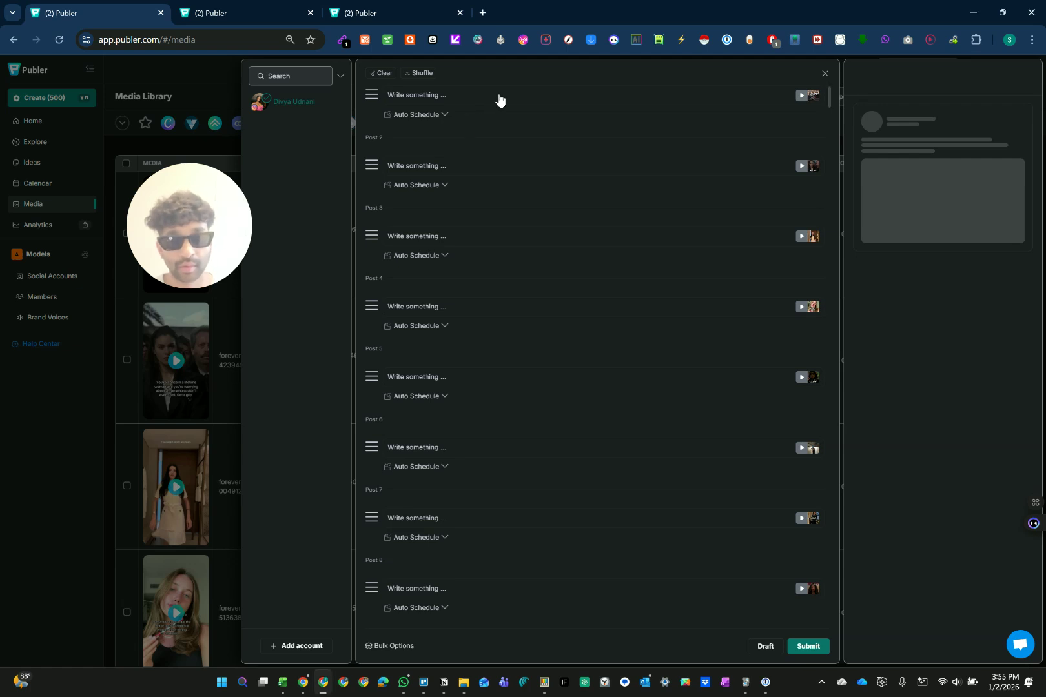
left_click(465, 118)
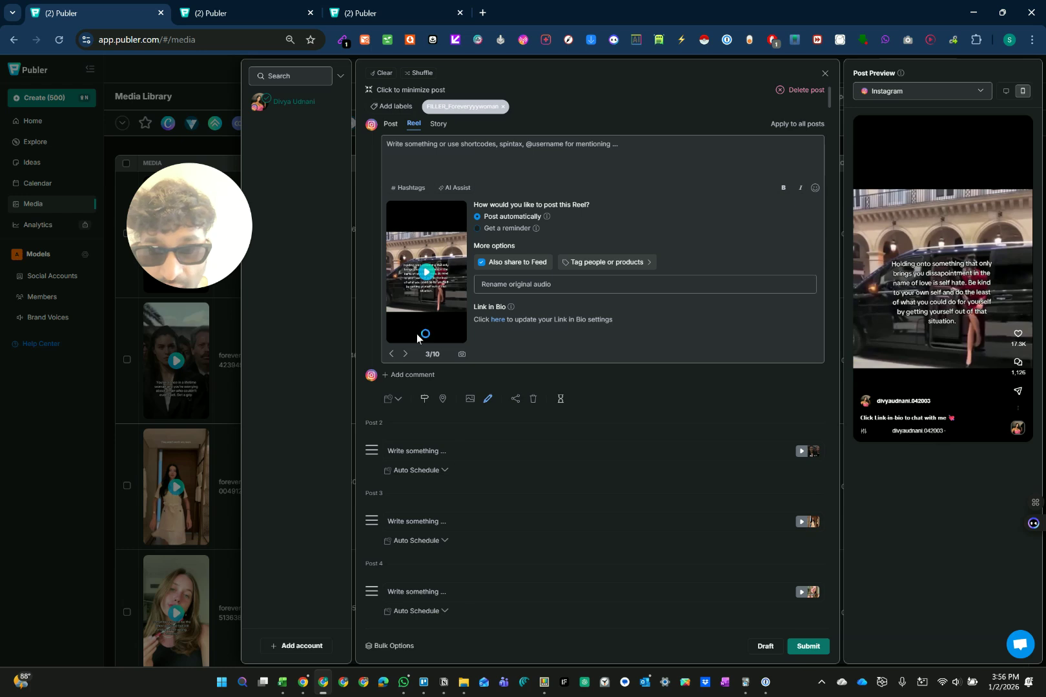
left_click(445, 471)
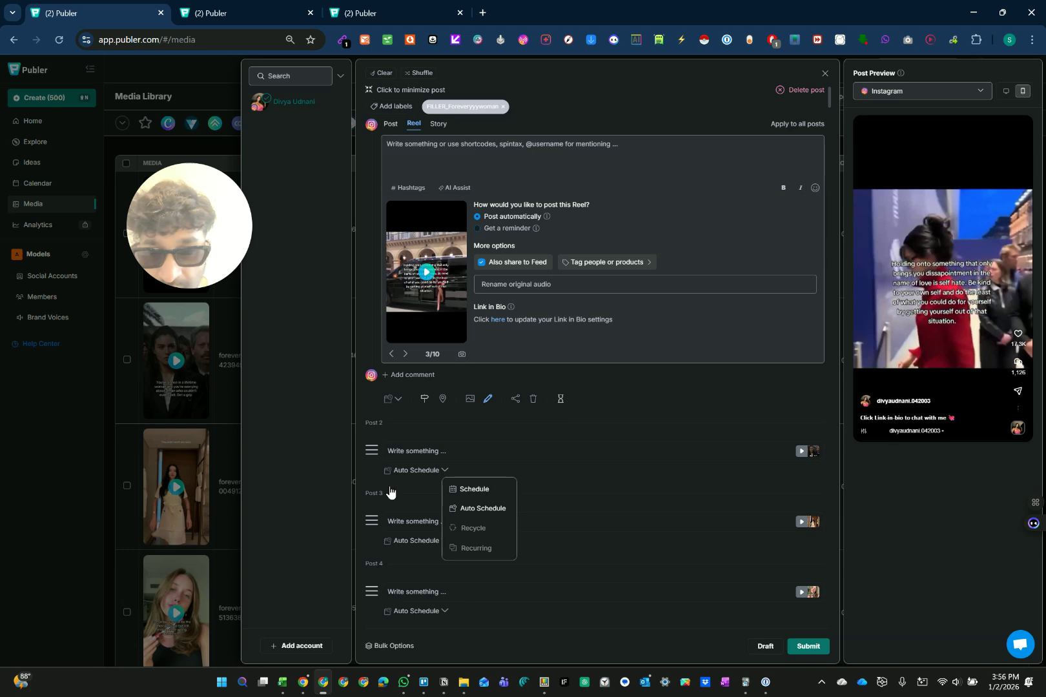
left_click(406, 432)
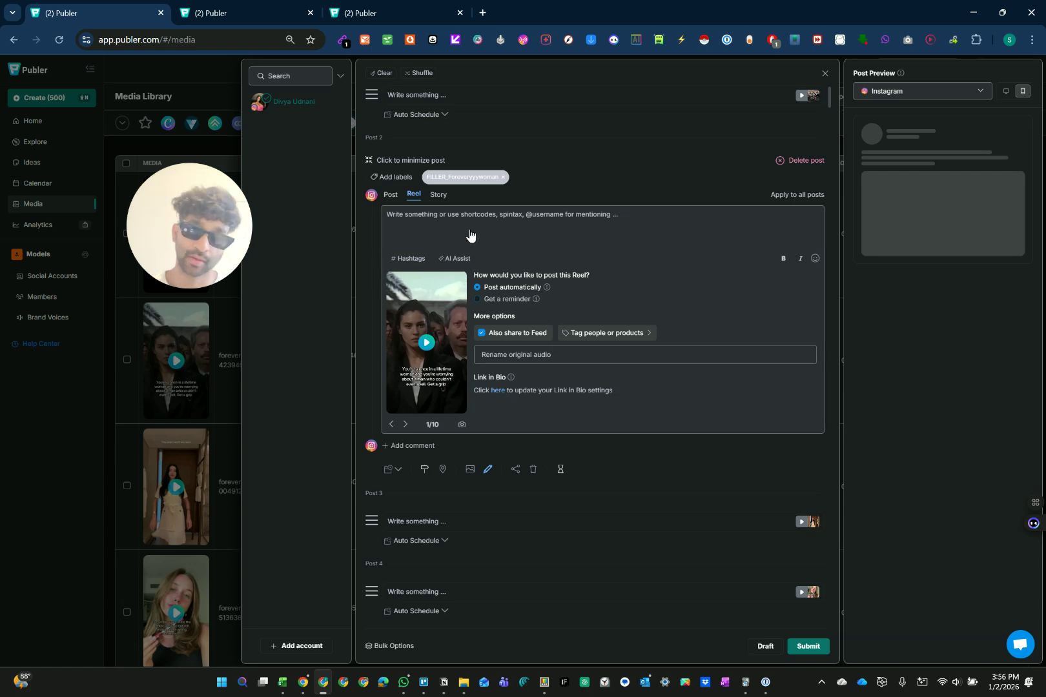
Switch Post 2 to an automatically posted Instagram Story and apply that post type to all bulk posts
left_click(437, 195)
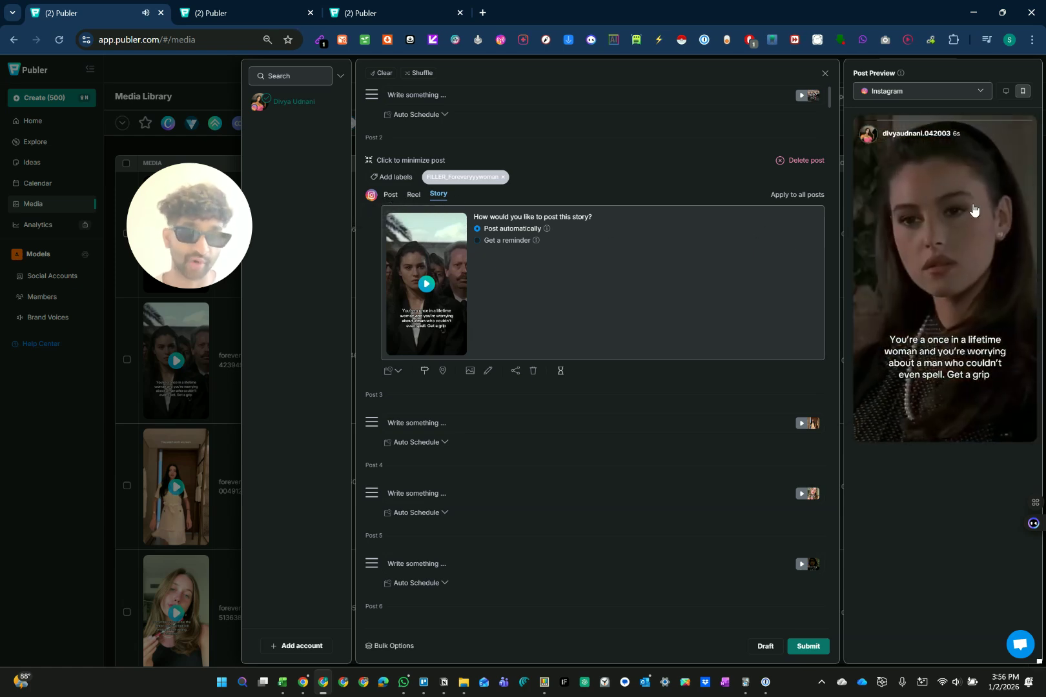
left_click(785, 196)
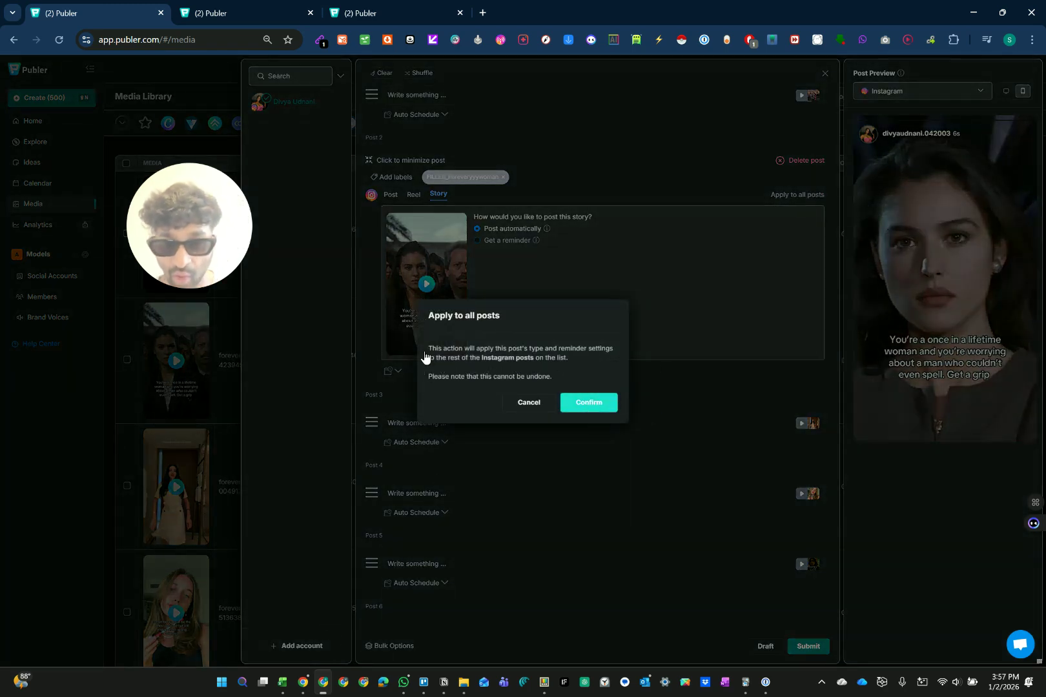
left_click(576, 407)
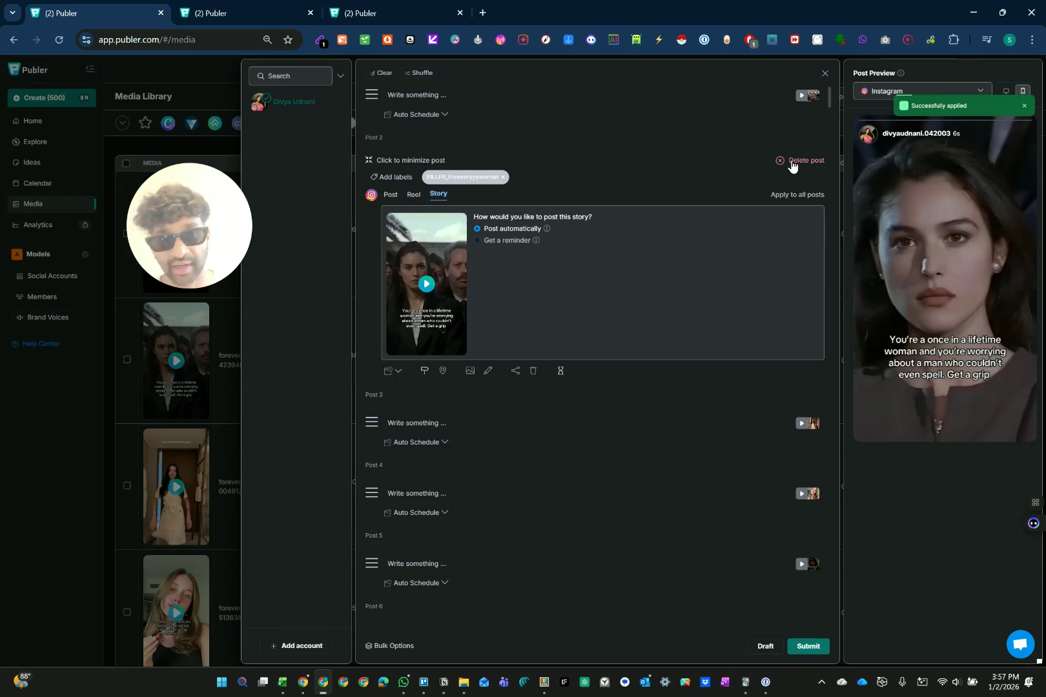
left_click(818, 194)
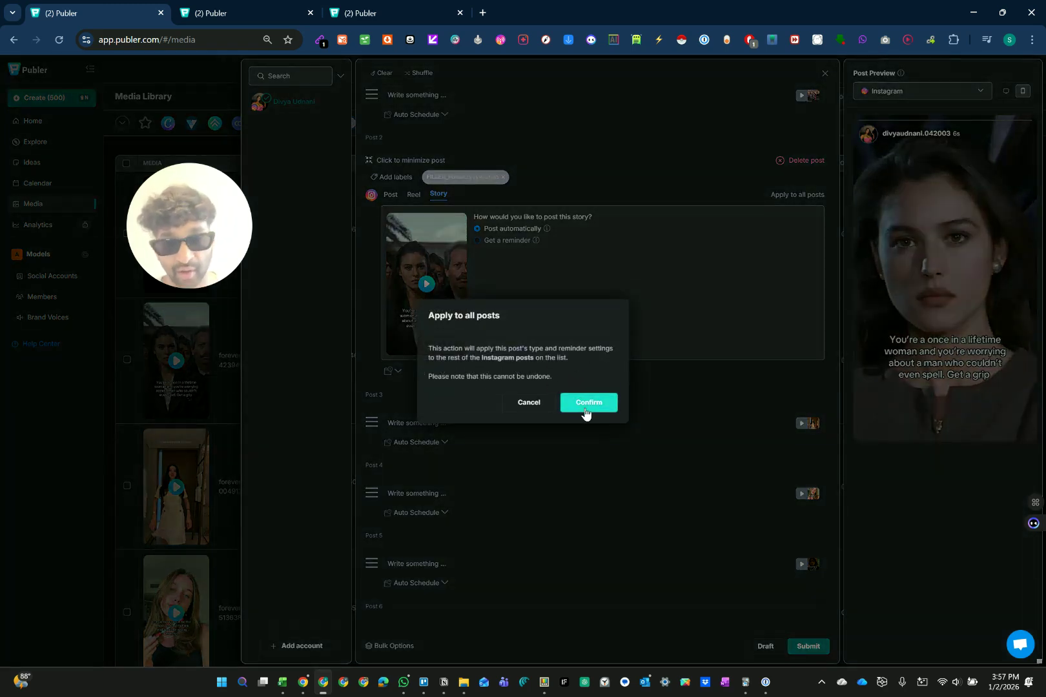
left_click(588, 403)
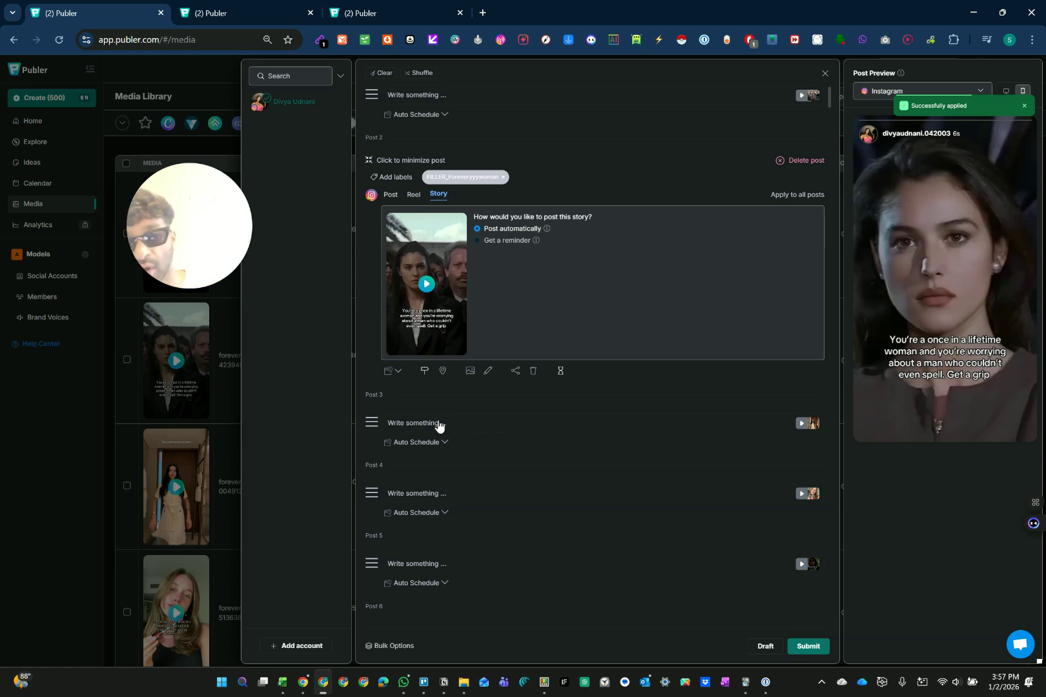
Check Post 4's scheduling options and expand Post 11 to examine its Story settings
left_click(444, 515)
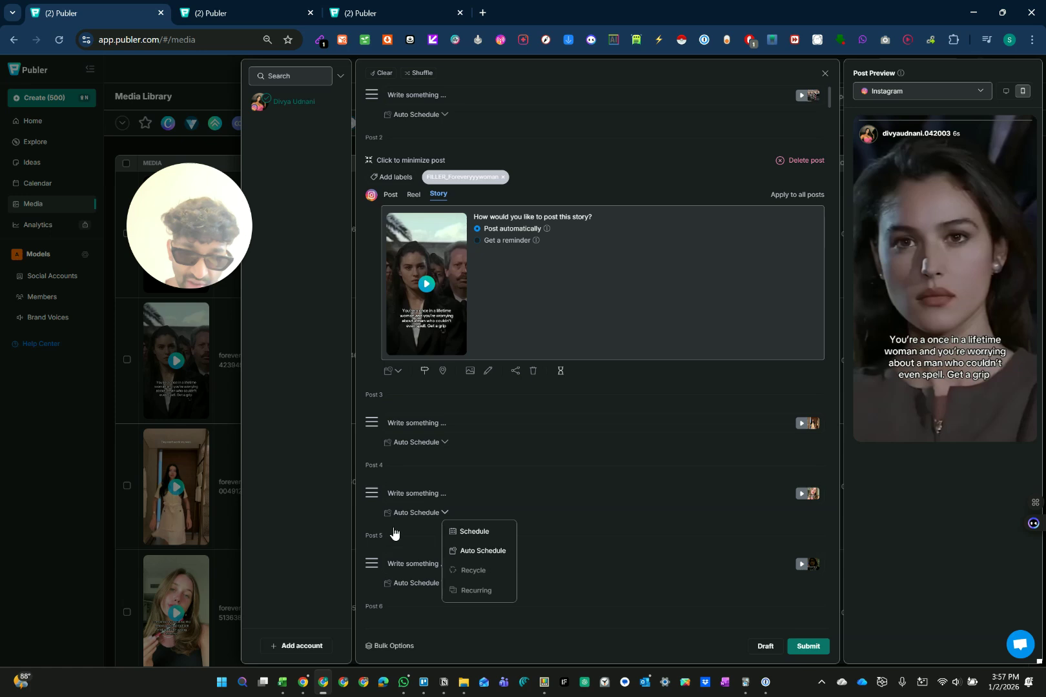
left_click(383, 475)
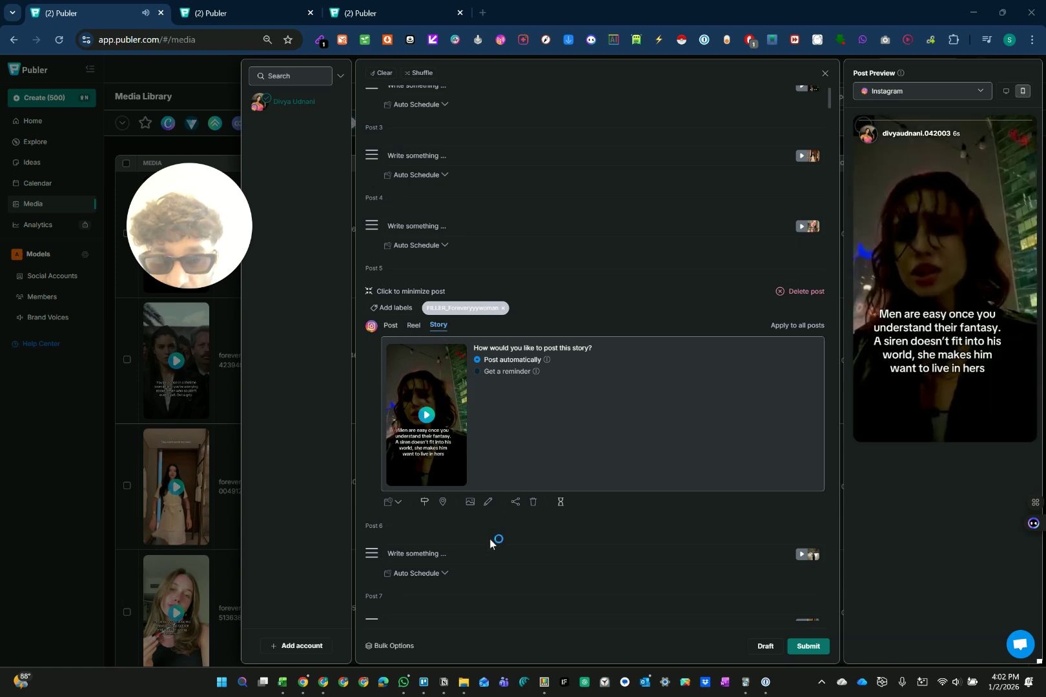
scroll(491, 539, "down", 6)
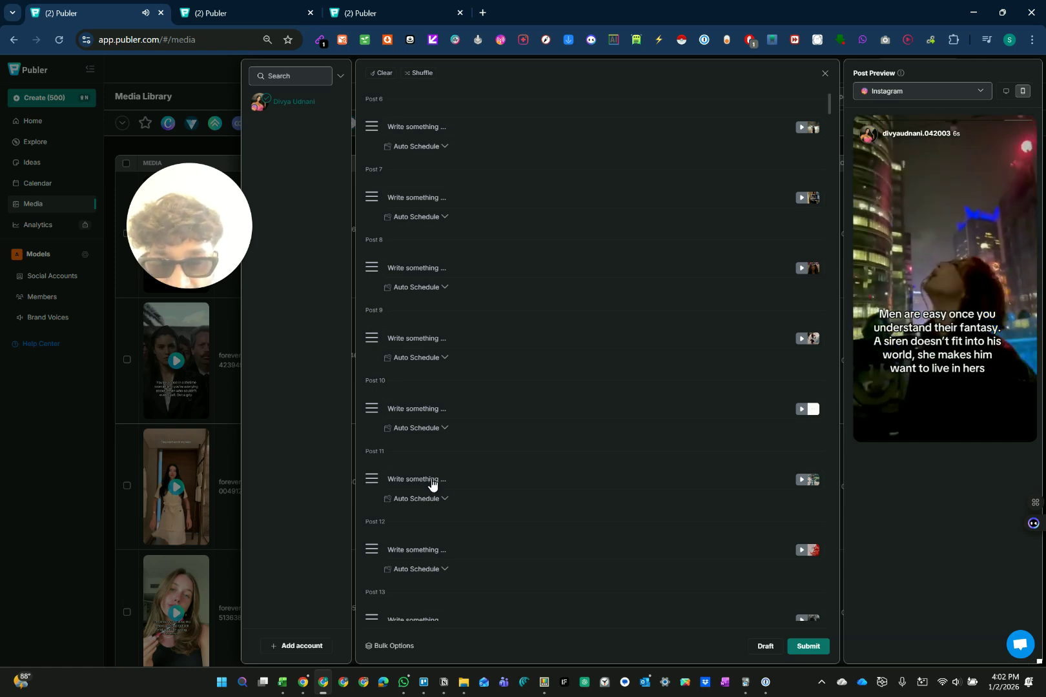
left_click(504, 483)
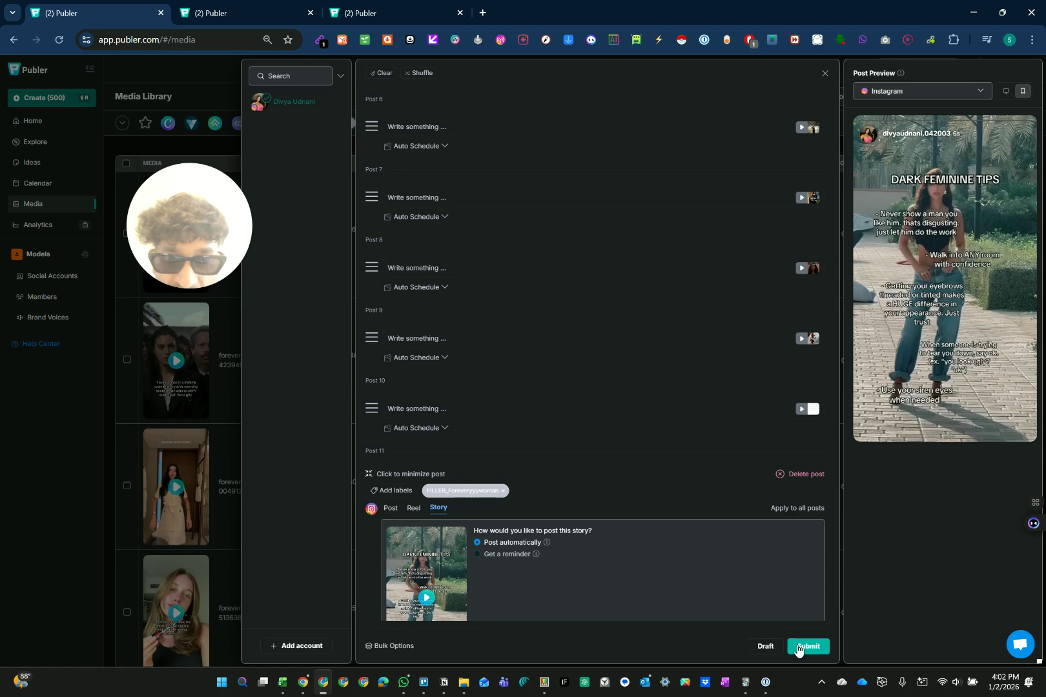
Try to submit the 500 auto-scheduled Story posts
left_click(800, 650)
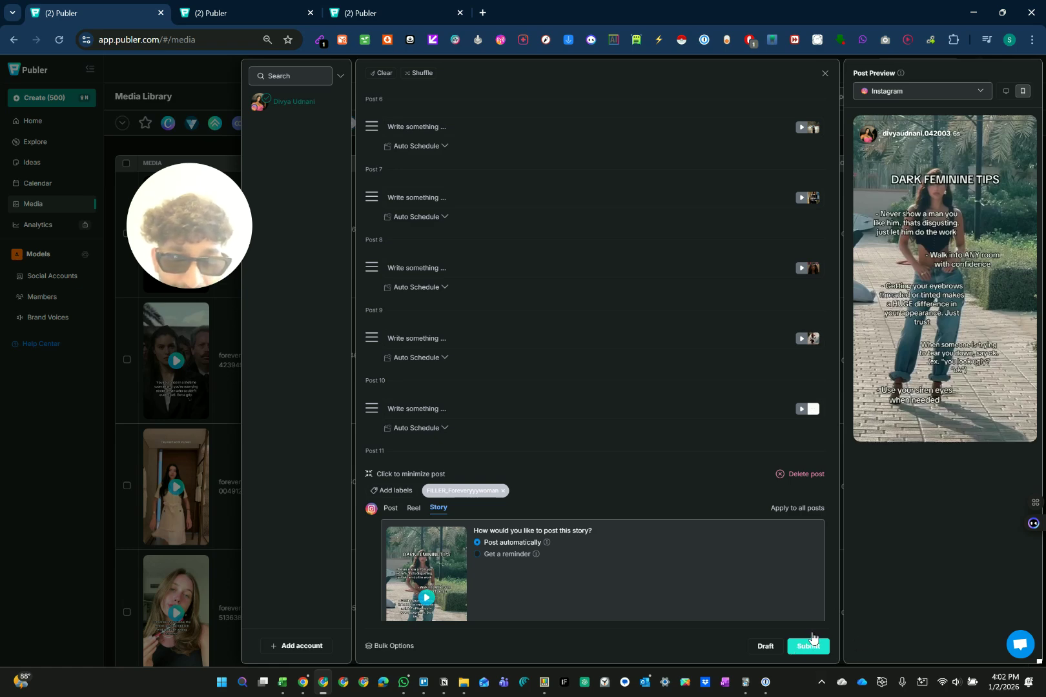
left_click(811, 648)
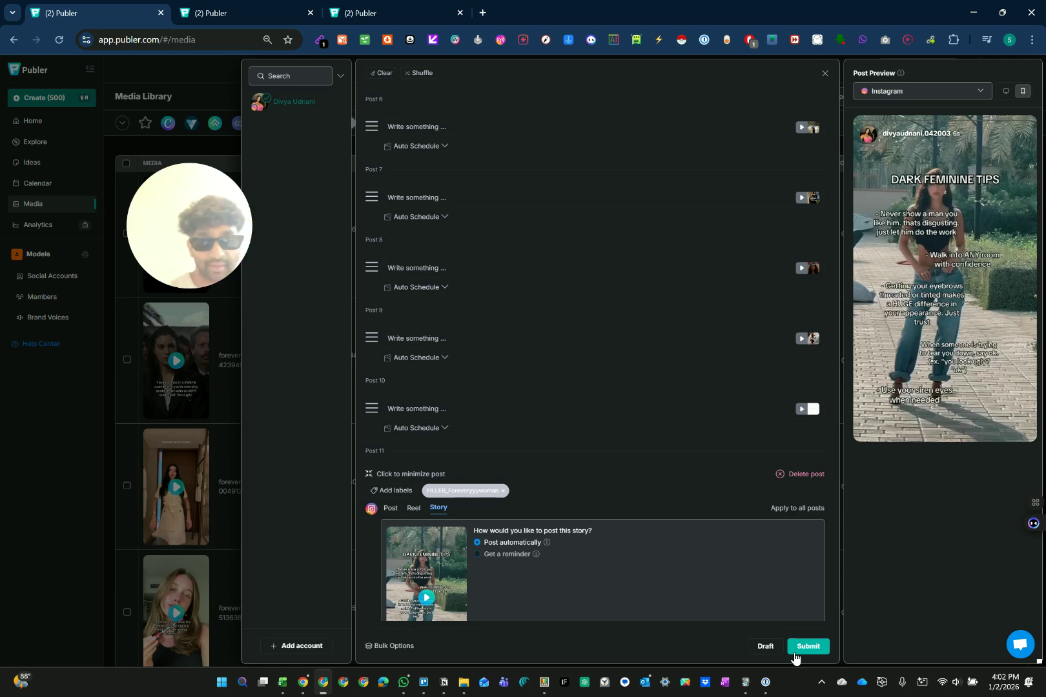
left_click(807, 646)
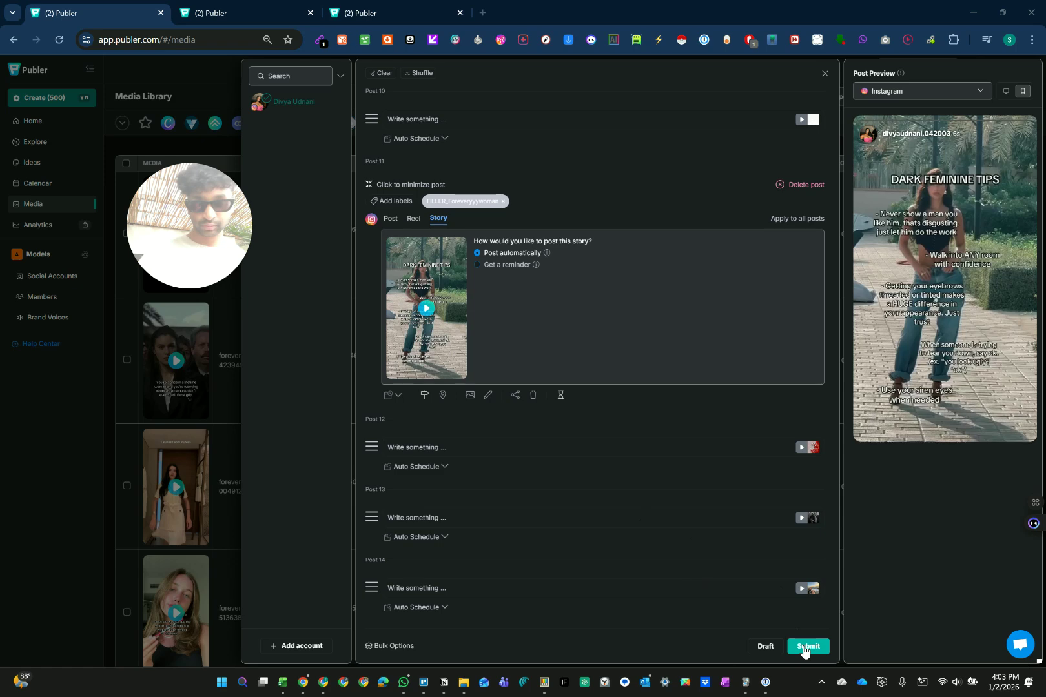
left_click(805, 646)
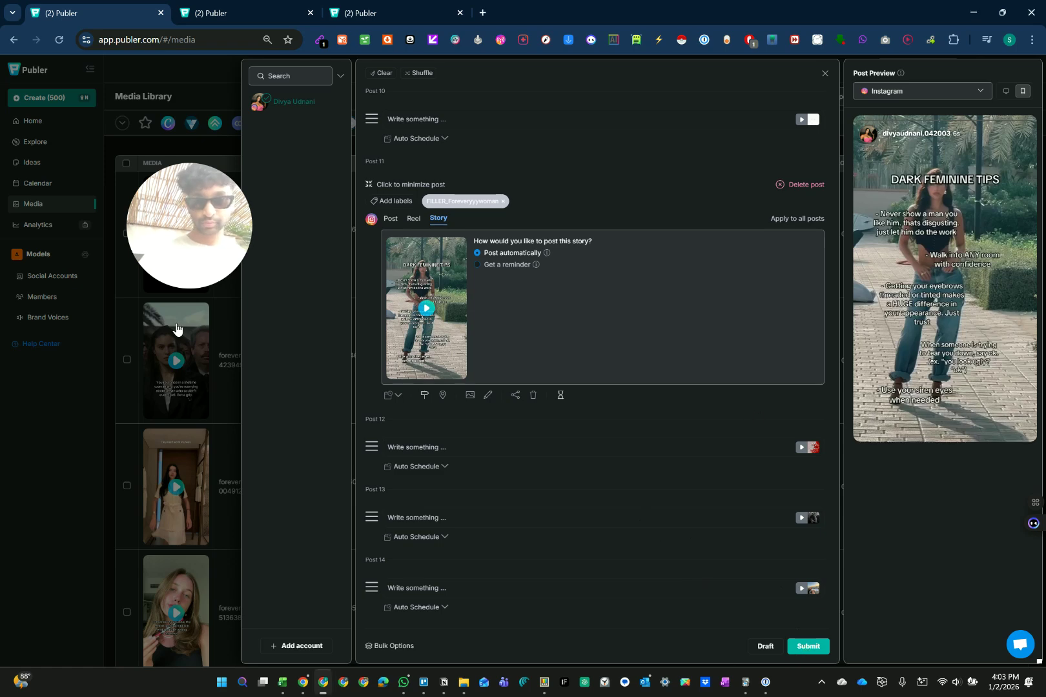
left_click(265, 13)
left_click(80, 12)
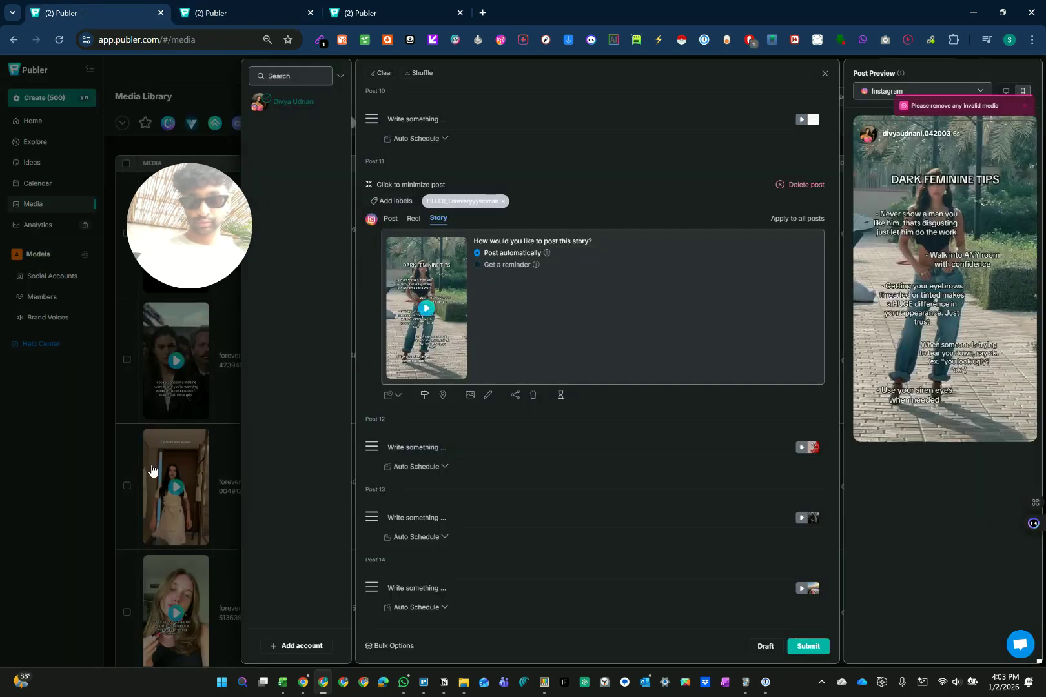
Look through the bulk post list up to about Post 185 for posts flagged with invalid media
scroll(75, 382, "up", 5)
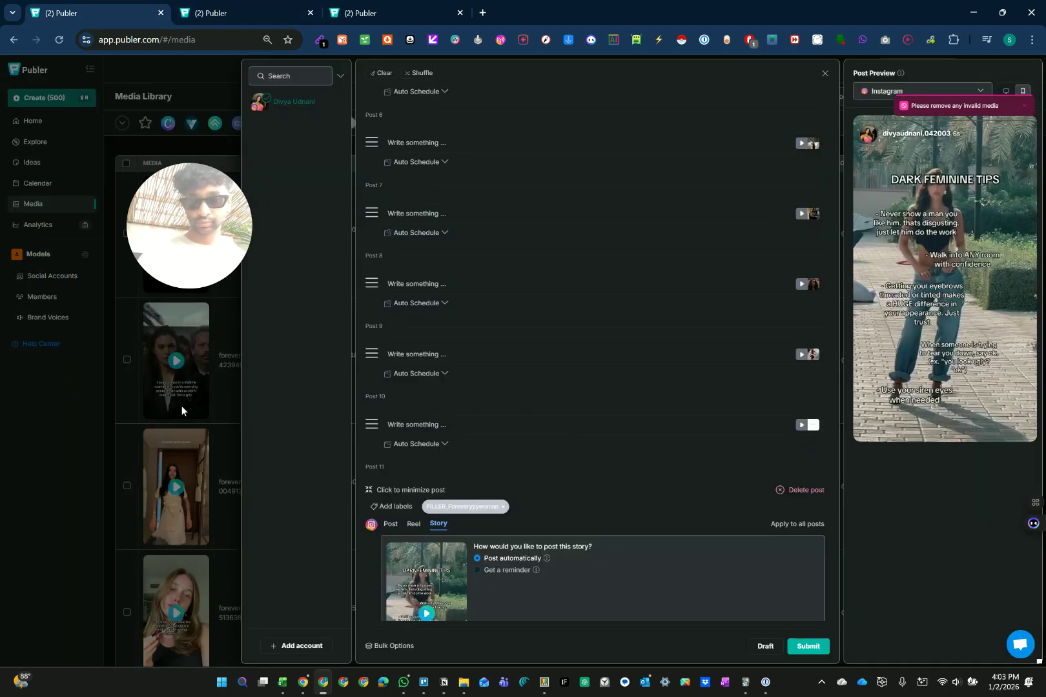
scroll(661, 474, "down", 2)
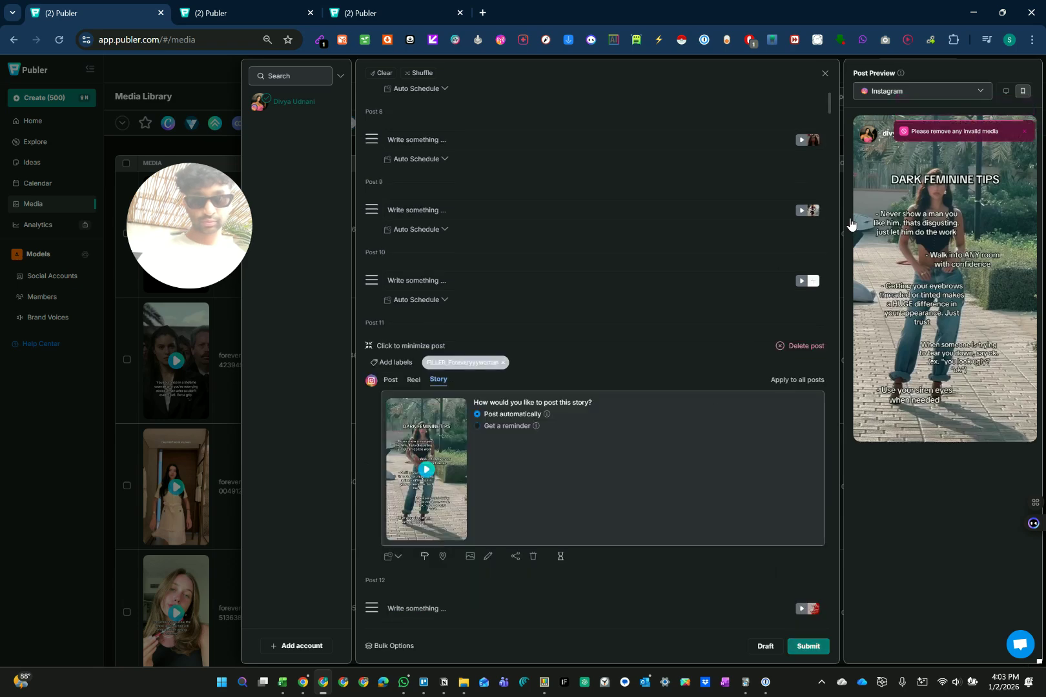
scroll(706, 387, "down", 7)
scroll(707, 399, "down", 20)
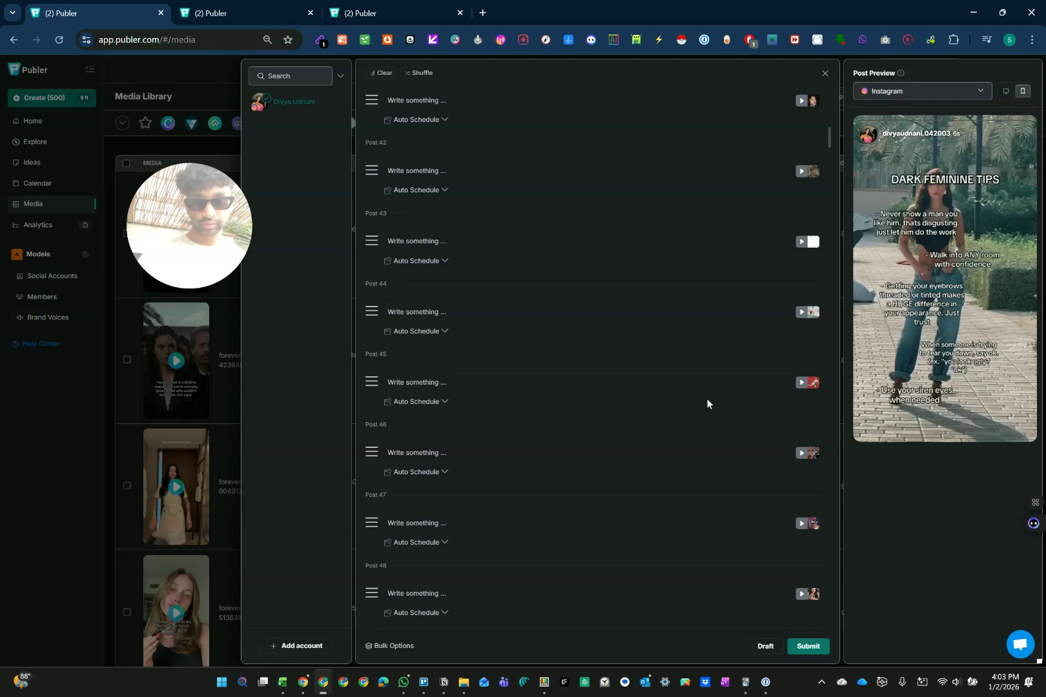
scroll(707, 399, "down", 20)
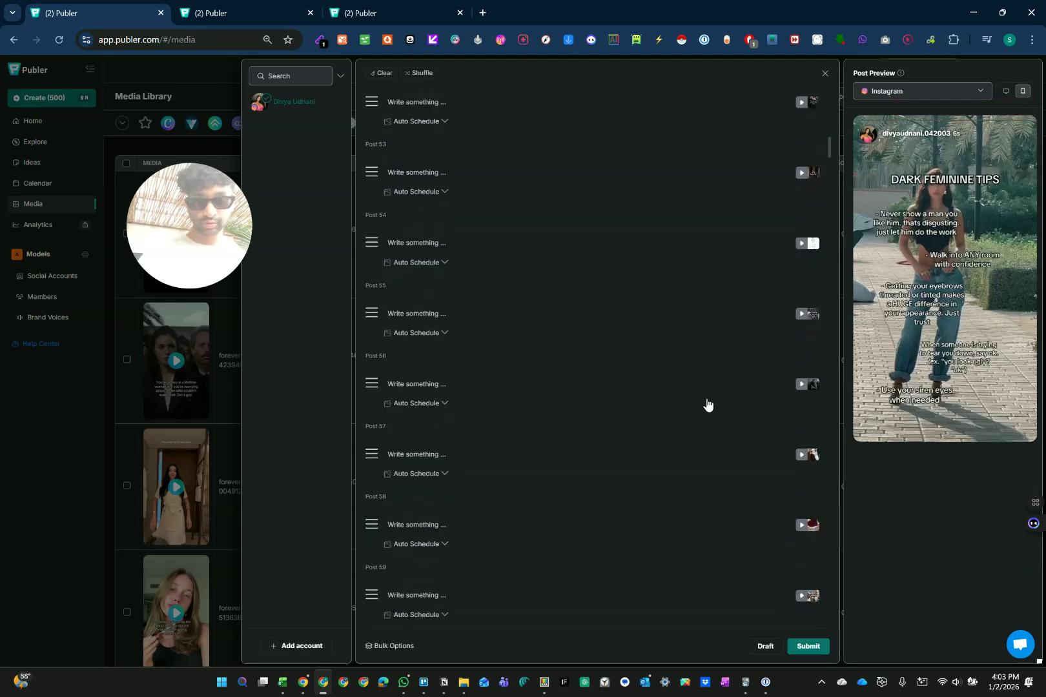
scroll(707, 405, "down", 20)
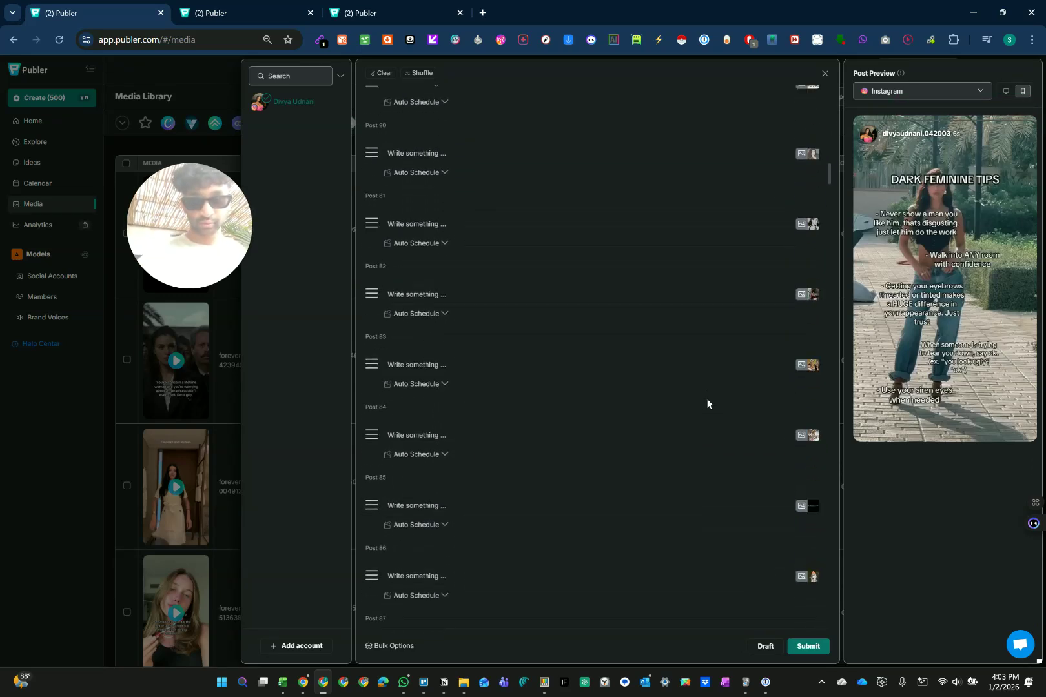
scroll(707, 405, "down", 20)
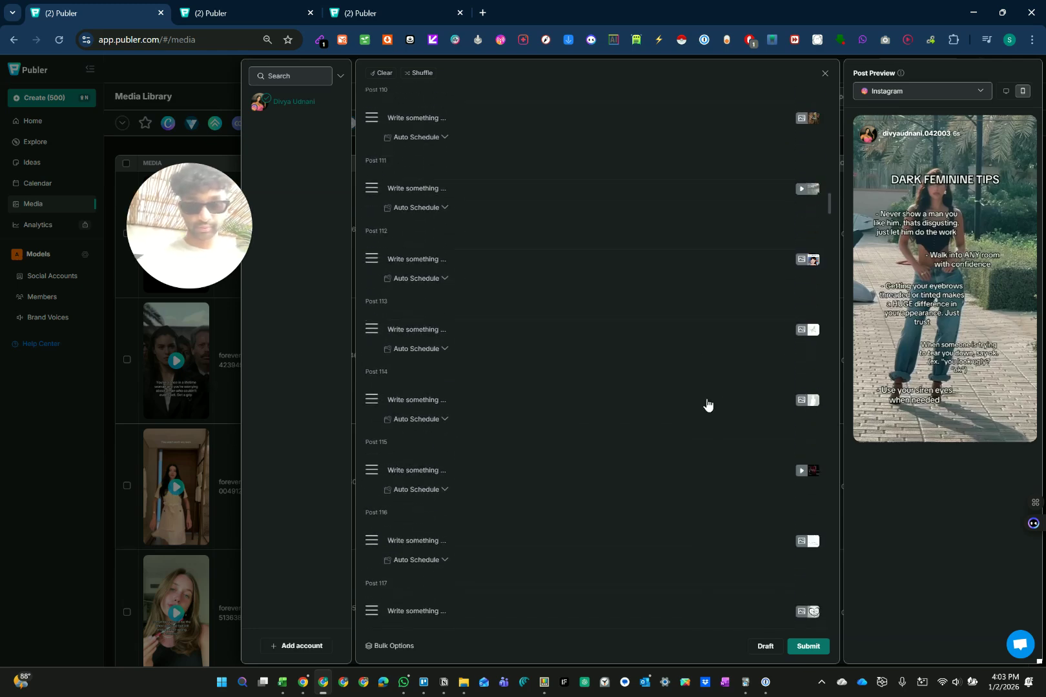
scroll(707, 404, "down", 20)
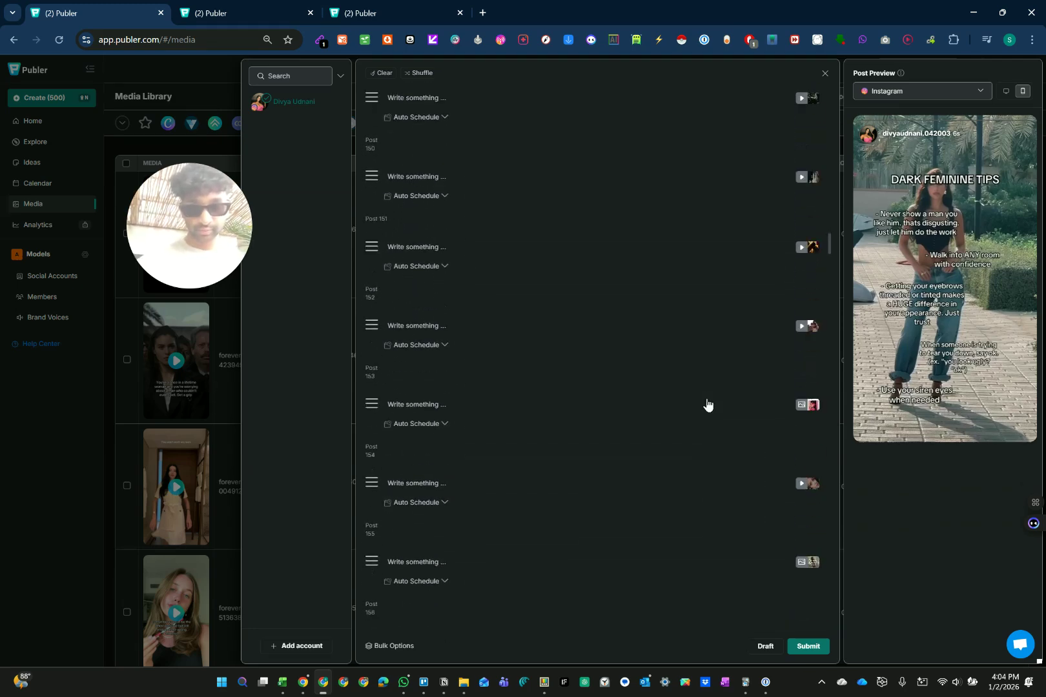
scroll(707, 404, "up", 3)
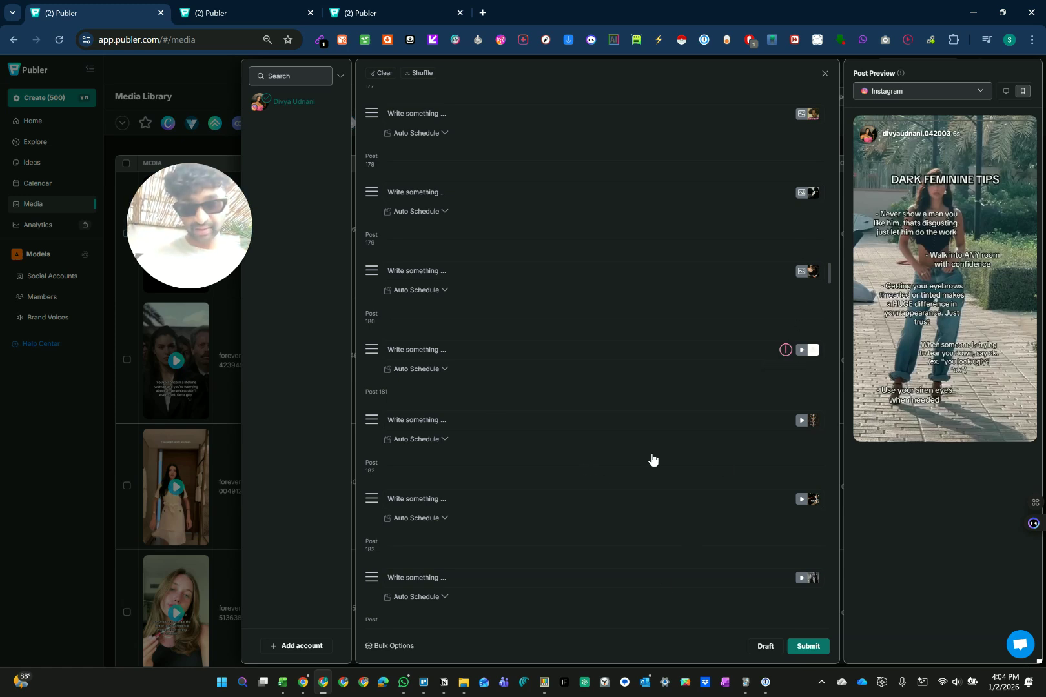
scroll(679, 264, "down", 1)
scroll(679, 264, "up", 1)
scroll(679, 265, "down", 1)
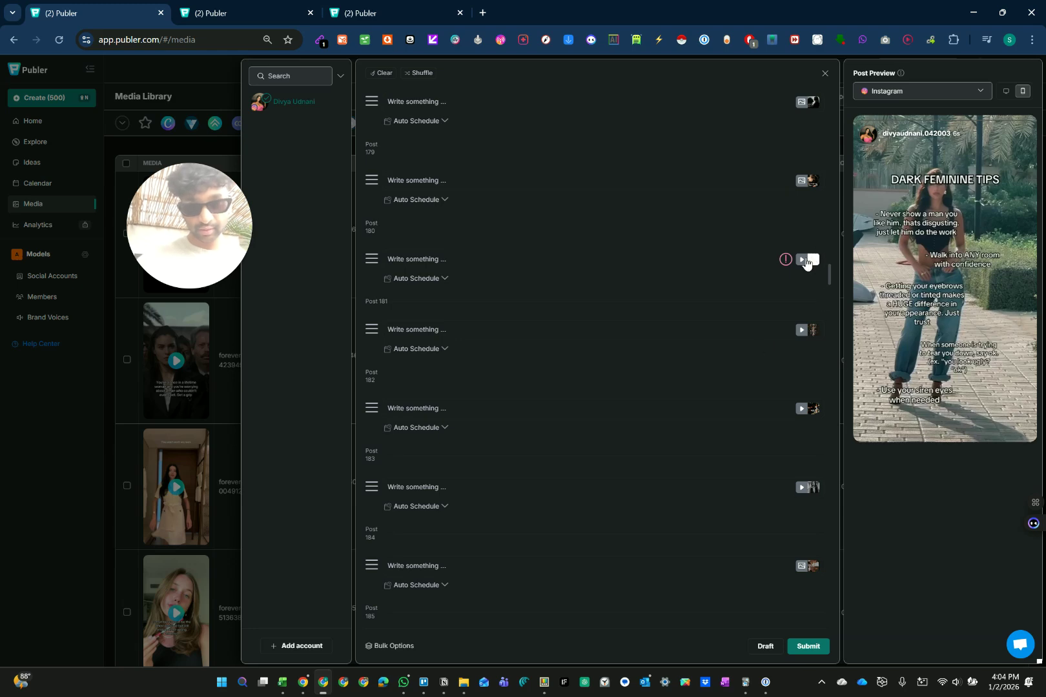
Expand the flagged Post 180 to examine its Story media, and check its Auto Delete settings without changing them
left_click(633, 258)
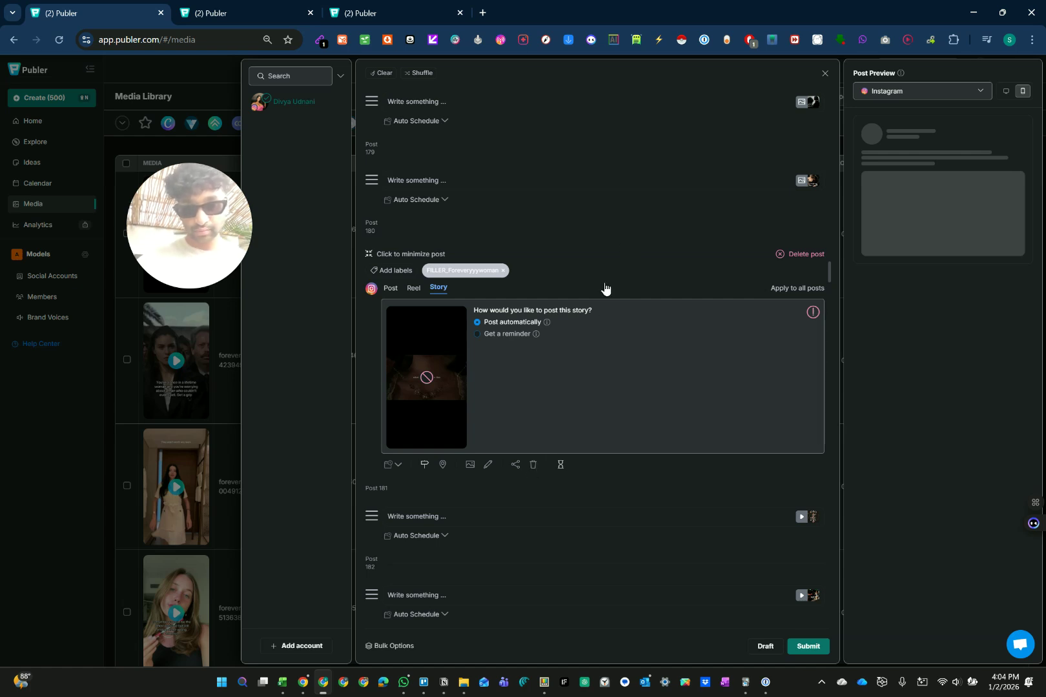
left_click(561, 464)
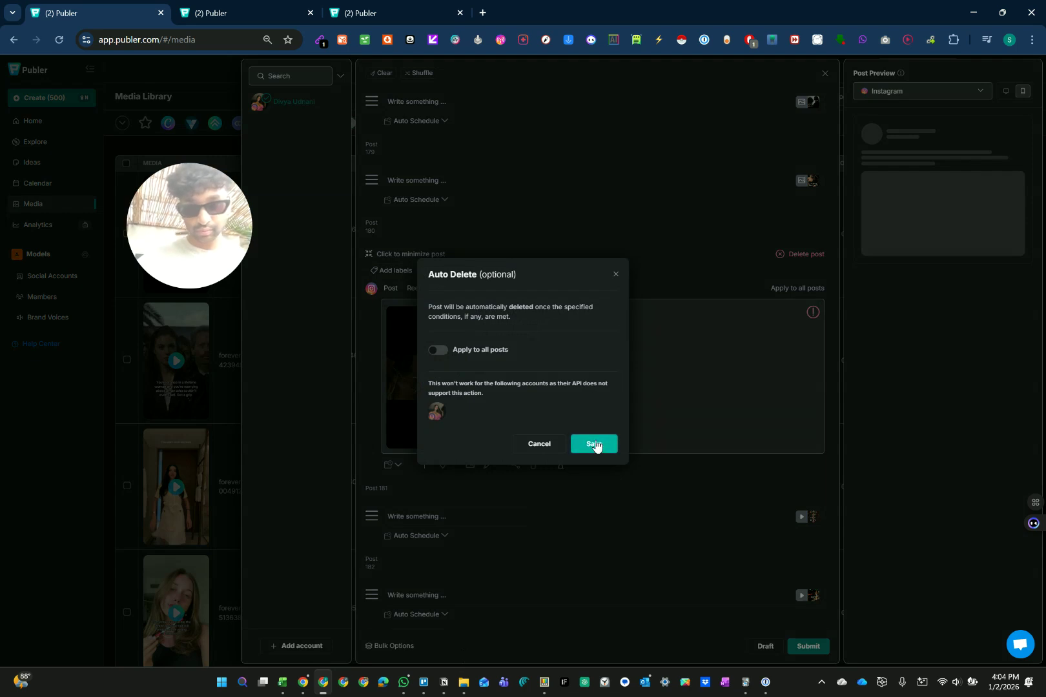
left_click(689, 328)
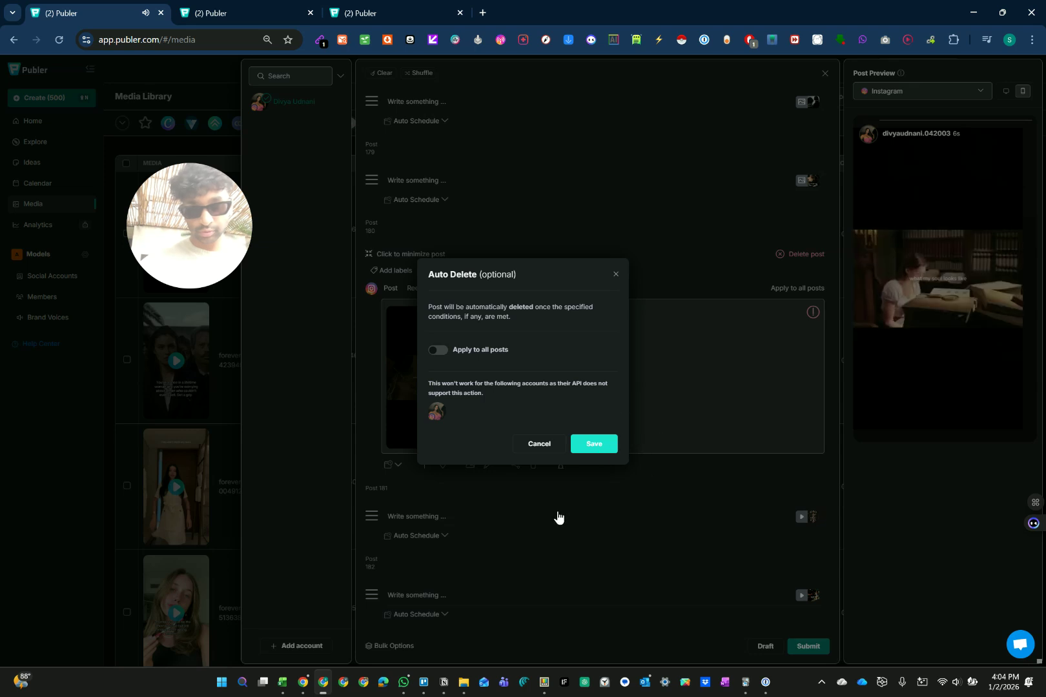
left_click(658, 442)
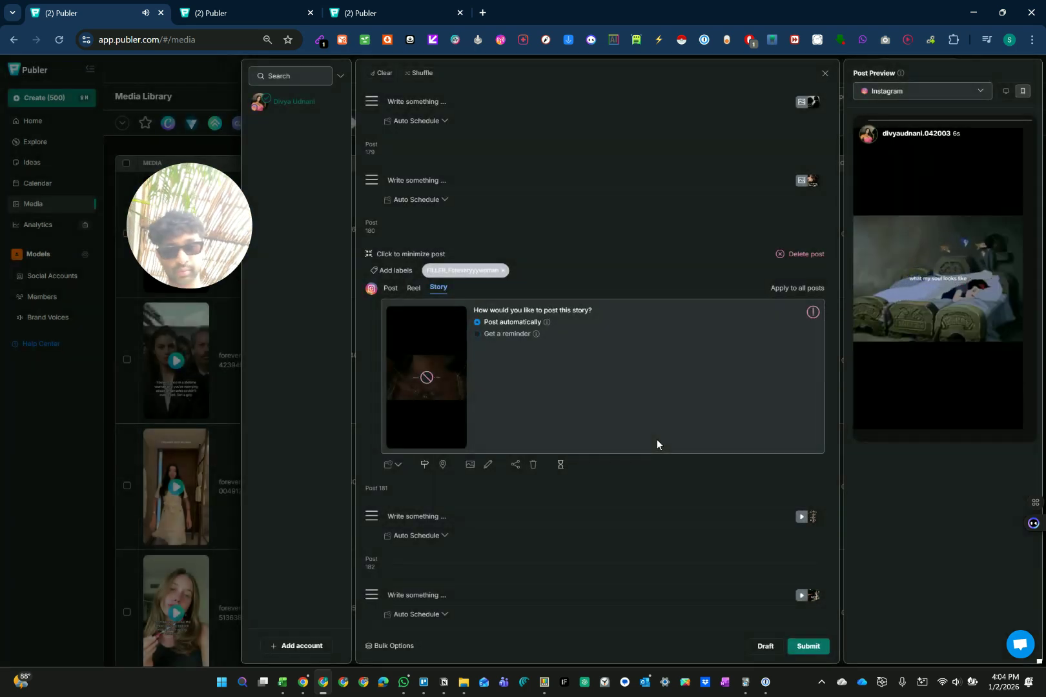
Look through the remaining bulk posts after Post 180 for further posts flagged with invalid media
scroll(658, 443, "down", 15)
scroll(657, 443, "down", 20)
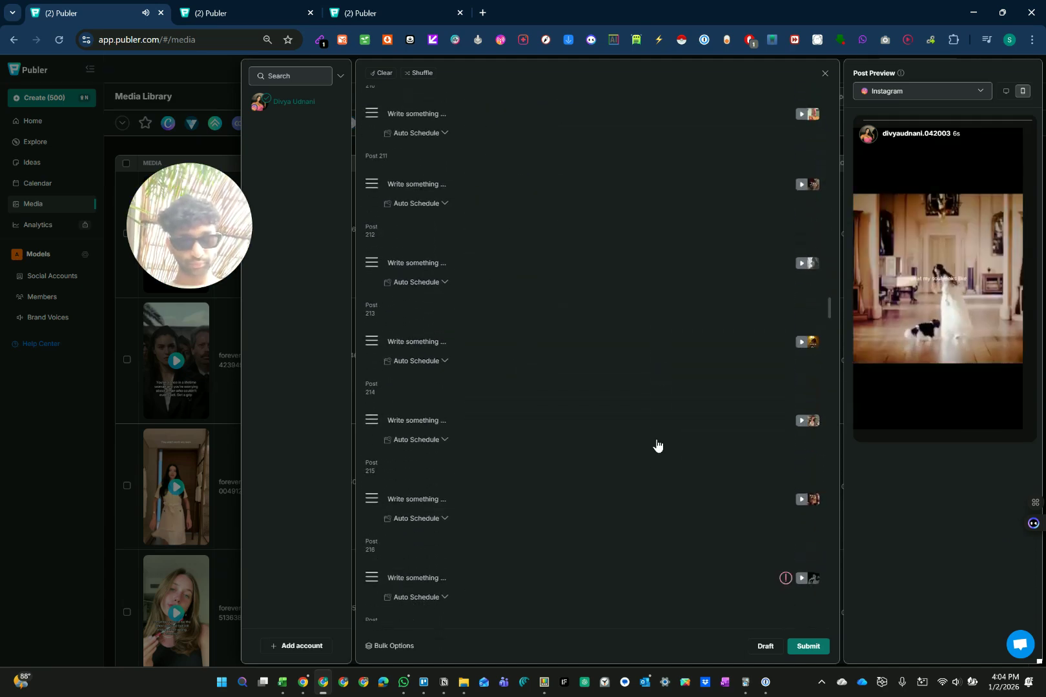
scroll(658, 445, "down", 20)
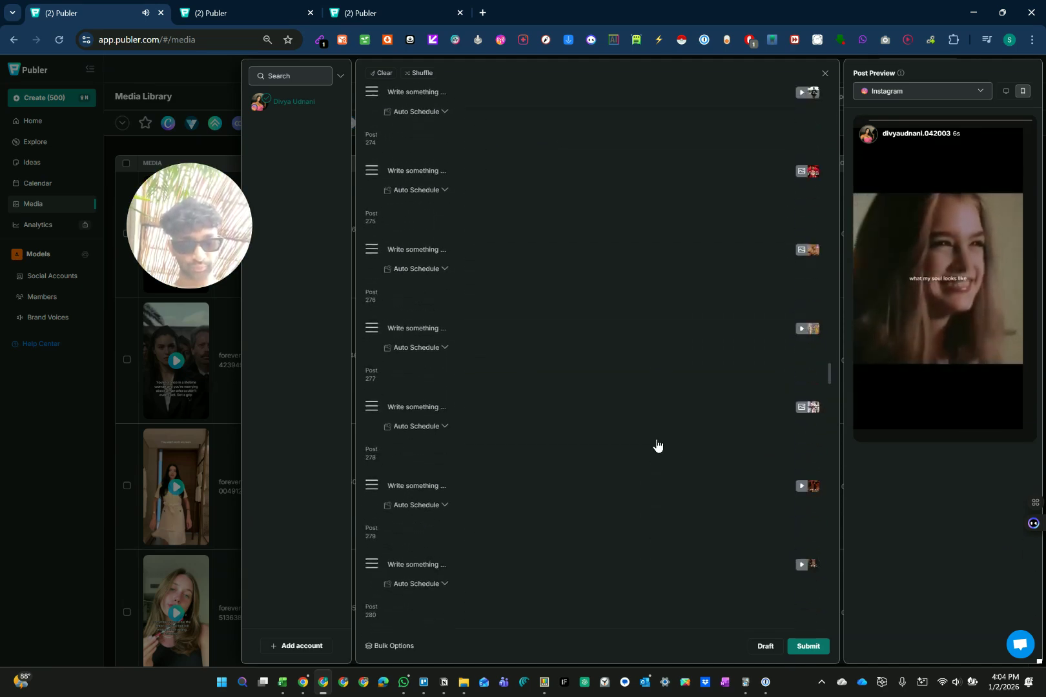
scroll(657, 441, "down", 20)
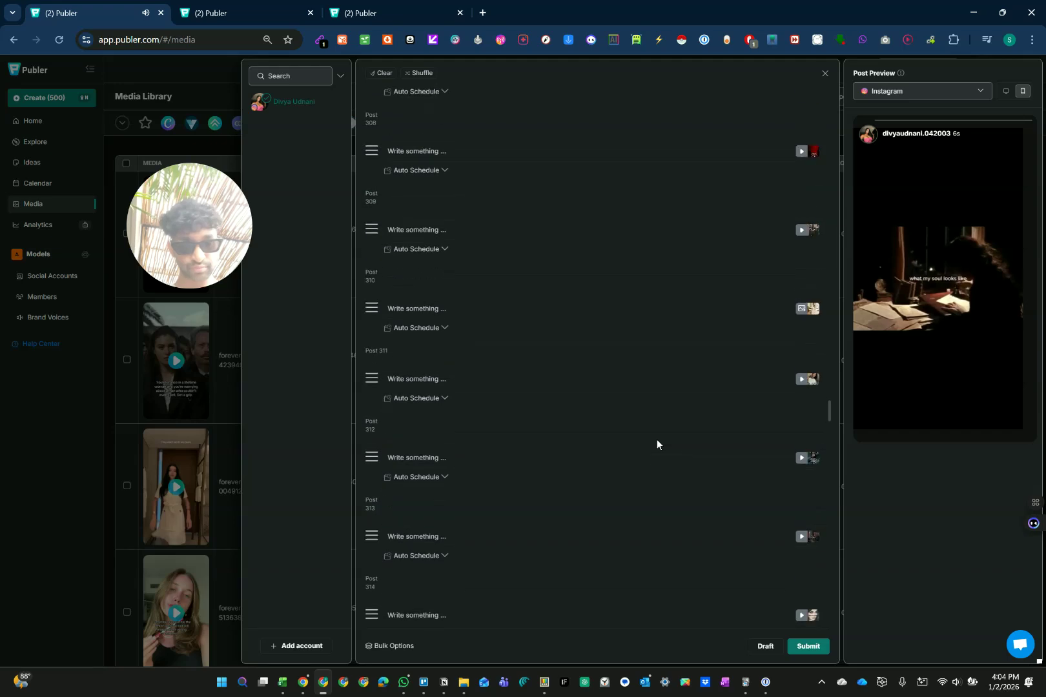
scroll(657, 444, "down", 20)
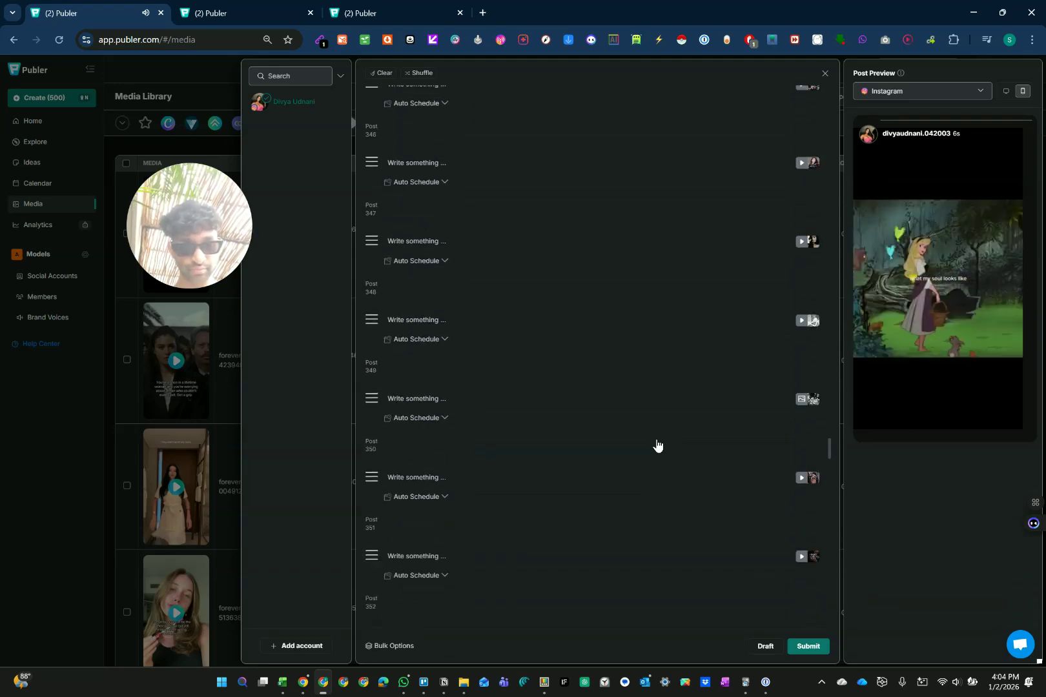
scroll(657, 440, "down", 20)
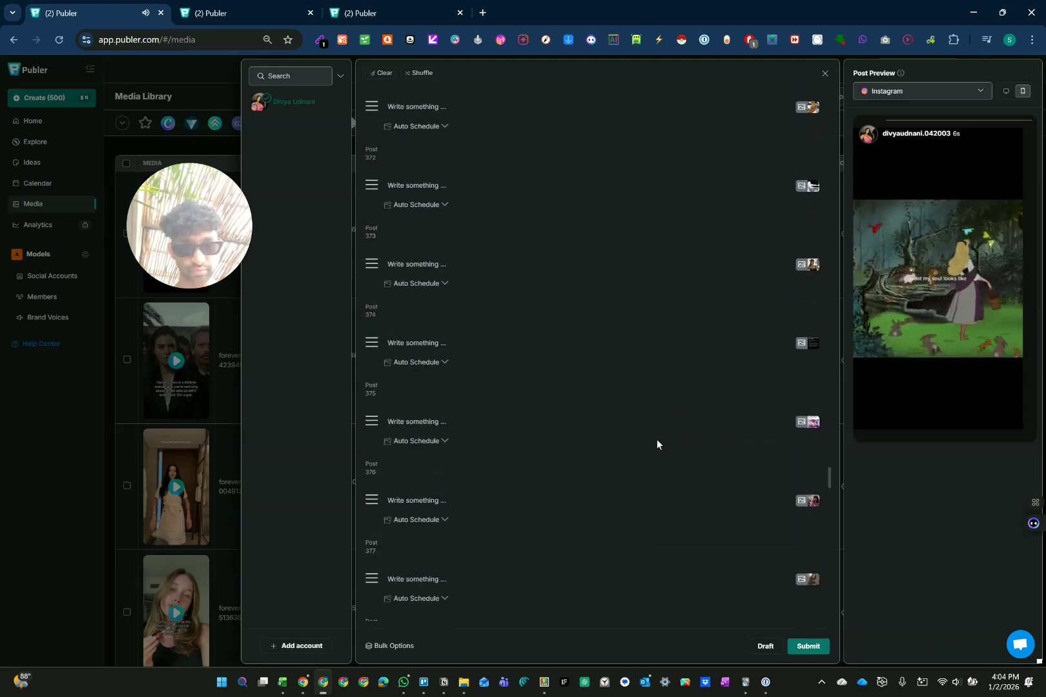
scroll(657, 444, "down", 20)
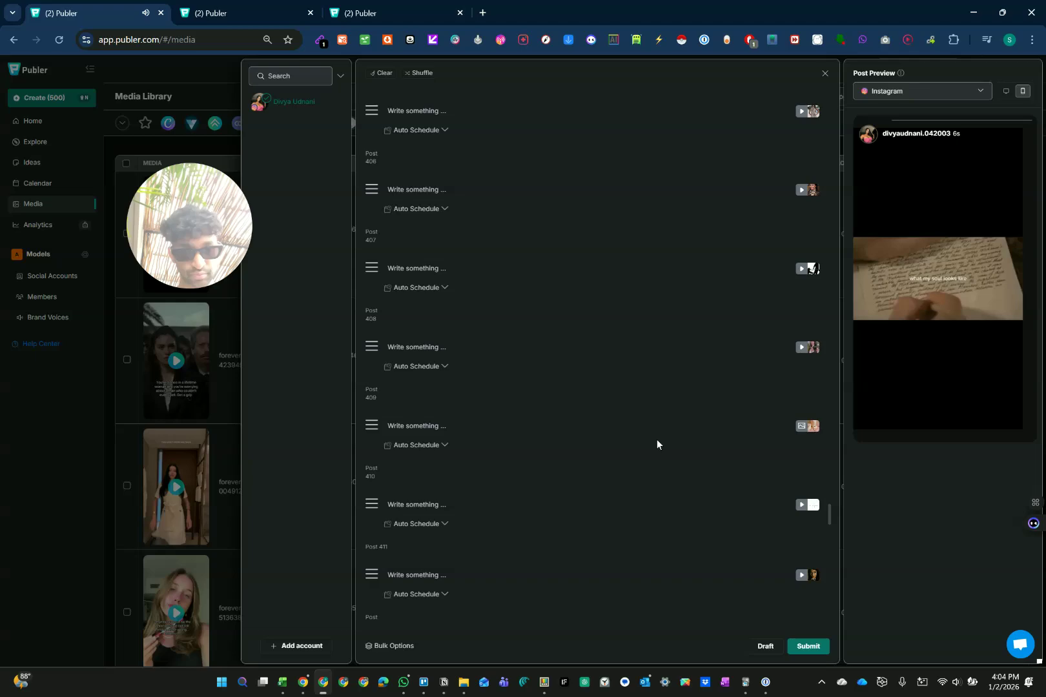
scroll(658, 444, "down", 20)
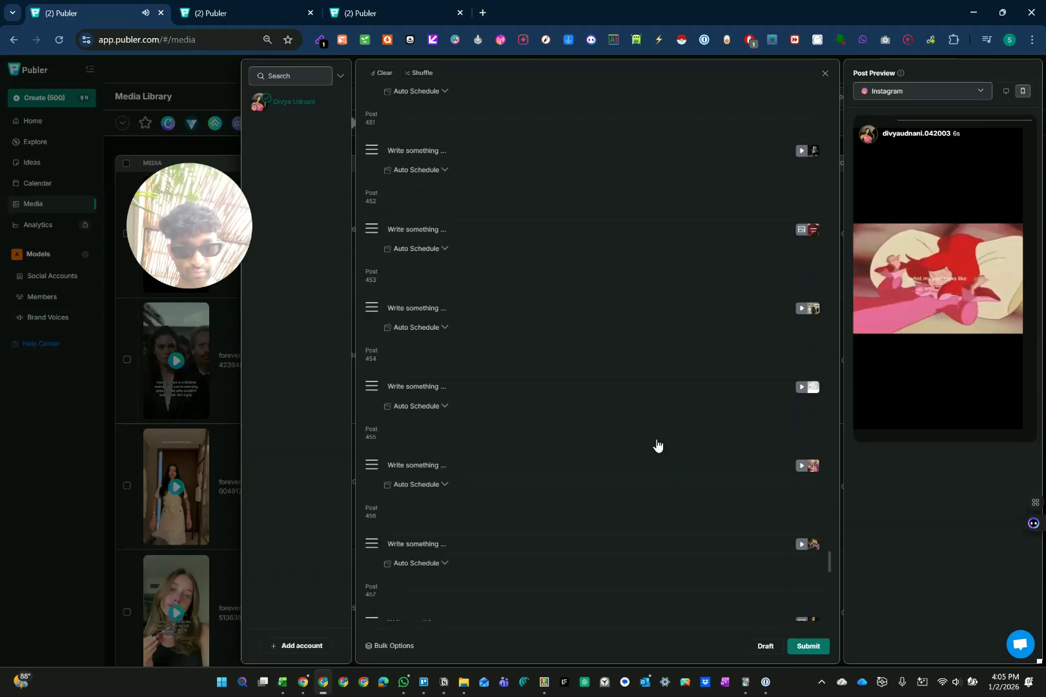
scroll(658, 444, "down", 20)
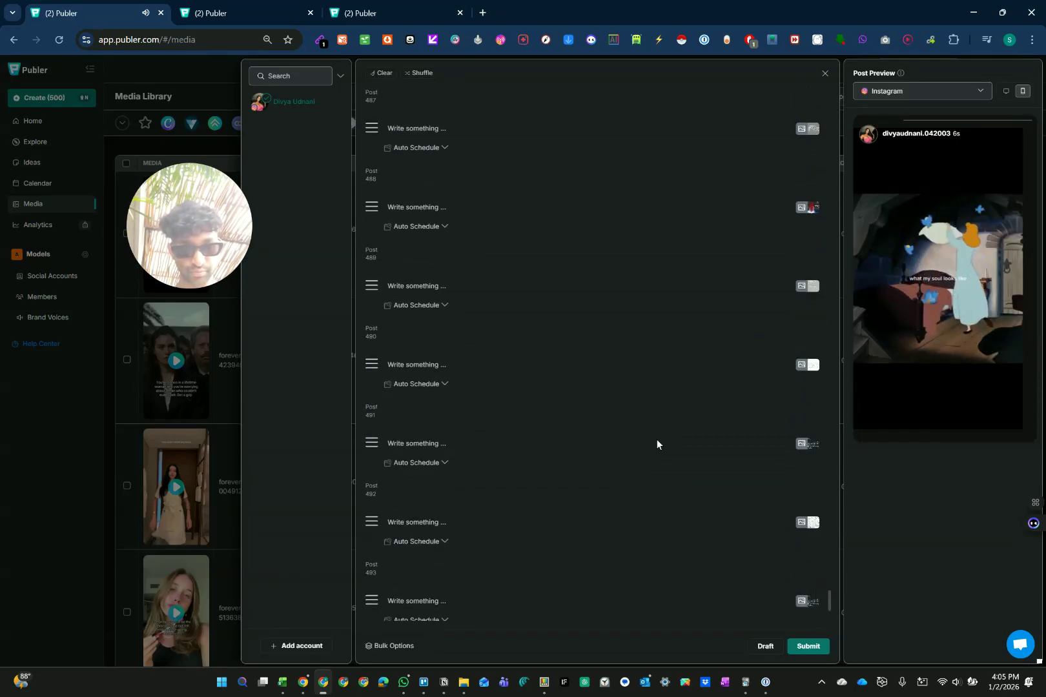
Look back through the bulk post list from Post 493 up to about Post 213 for posts flagged with invalid media
scroll(657, 444, "up", 20)
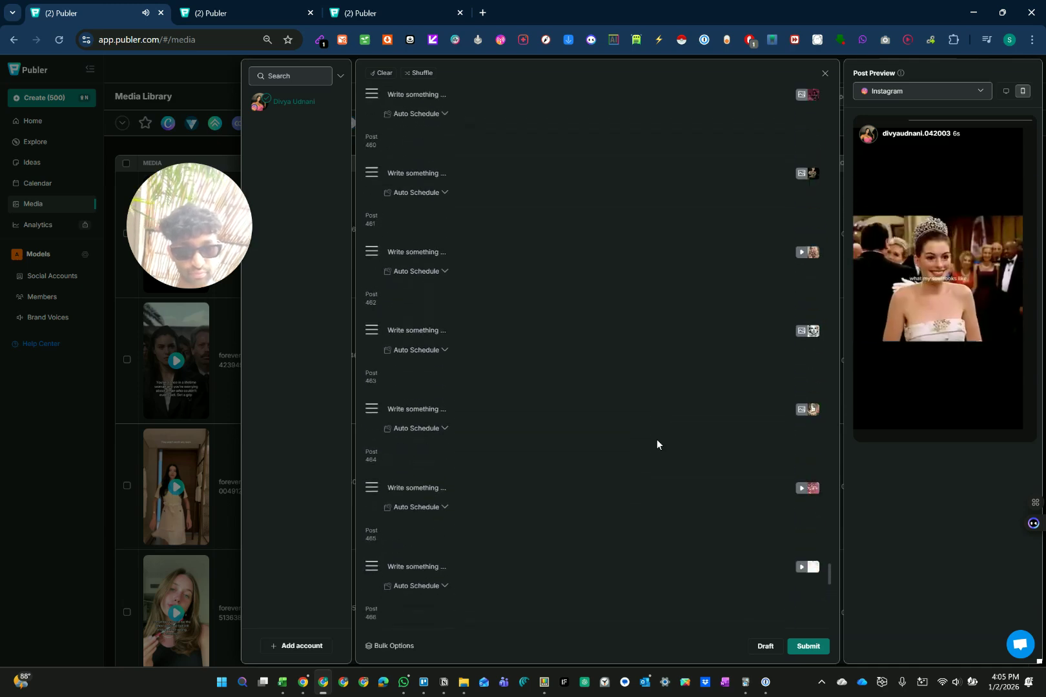
scroll(657, 444, "up", 20)
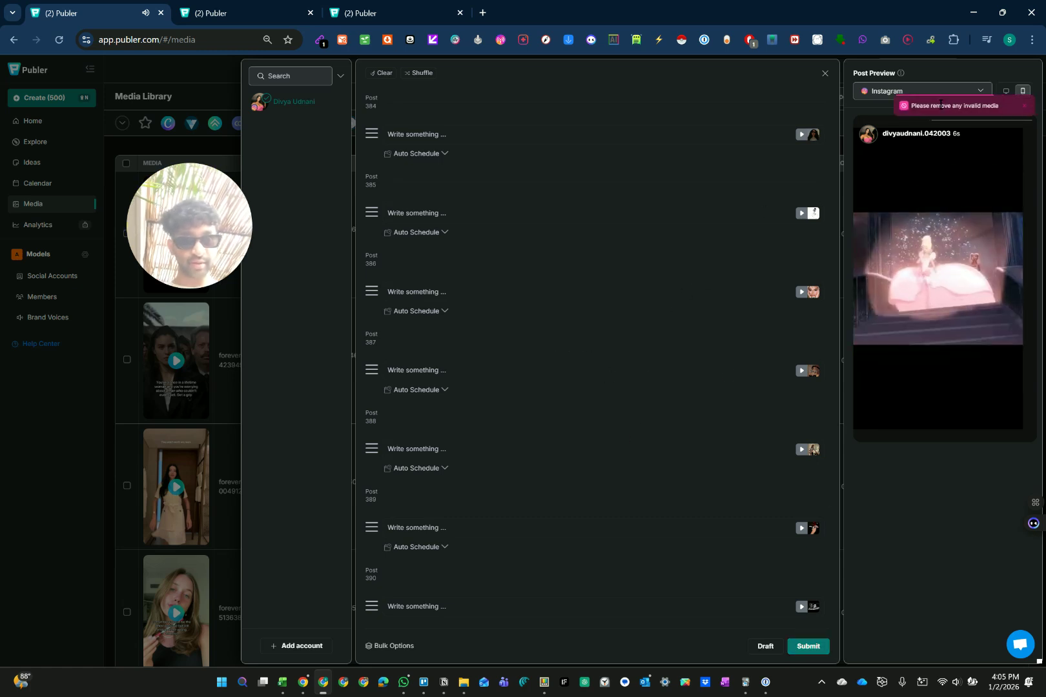
left_click_drag(941, 105, 1004, 112)
scroll(664, 407, "up", 20)
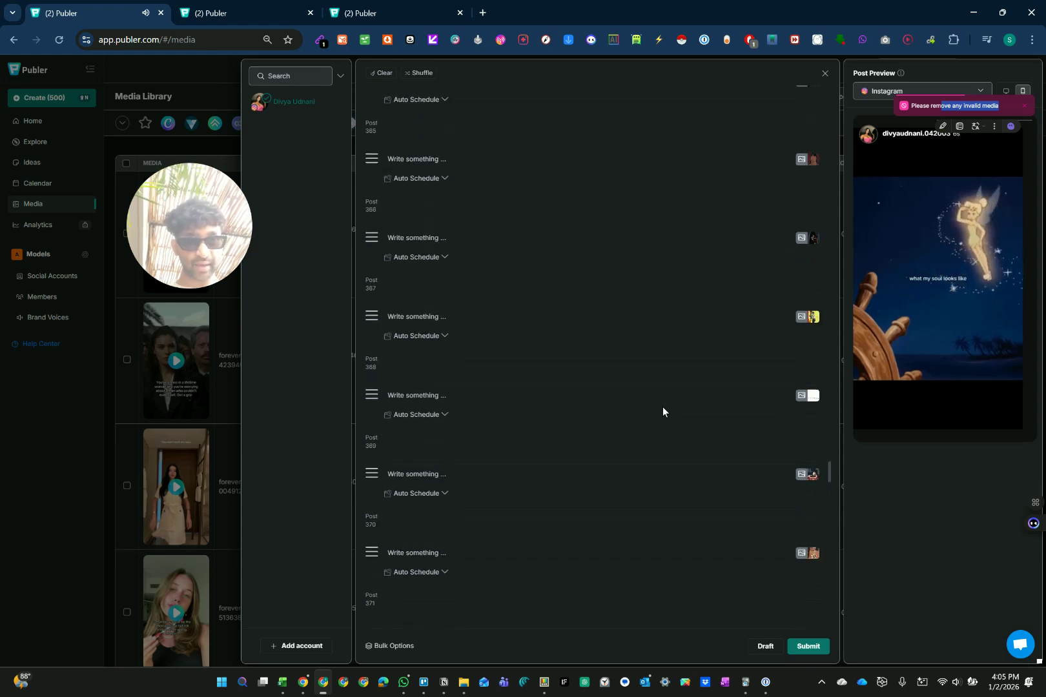
scroll(663, 412, "up", 20)
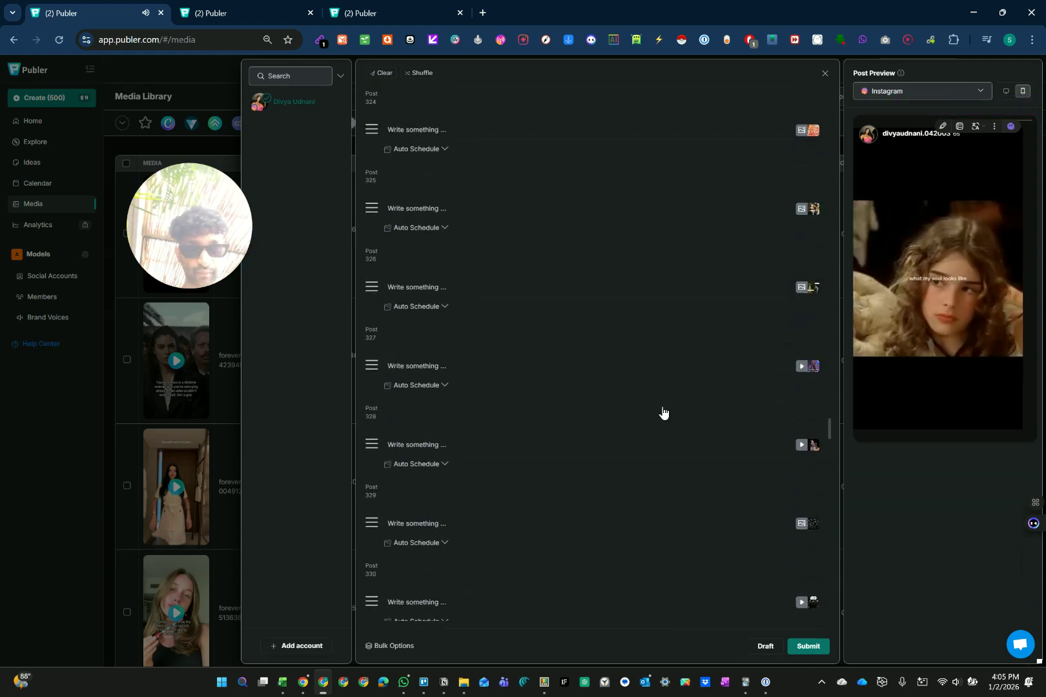
scroll(723, 333, "up", 5)
scroll(725, 335, "up", 20)
scroll(725, 335, "up", 20)
scroll(725, 335, "up", 15)
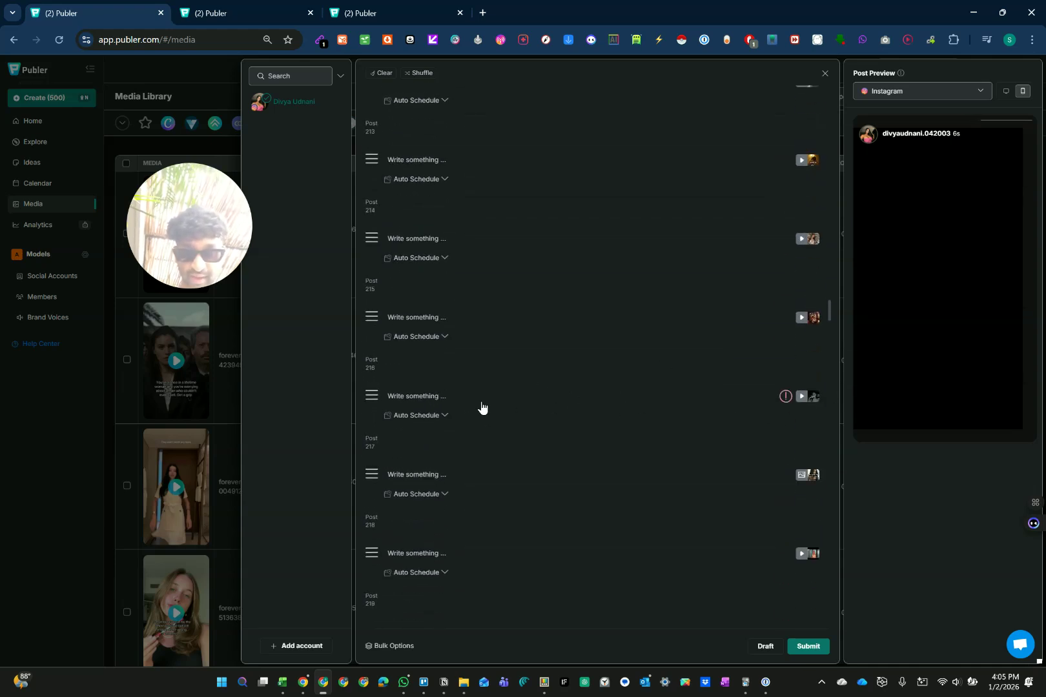
Expand the flagged Post 216 and save its Auto Delete options without changing them
left_click(389, 396)
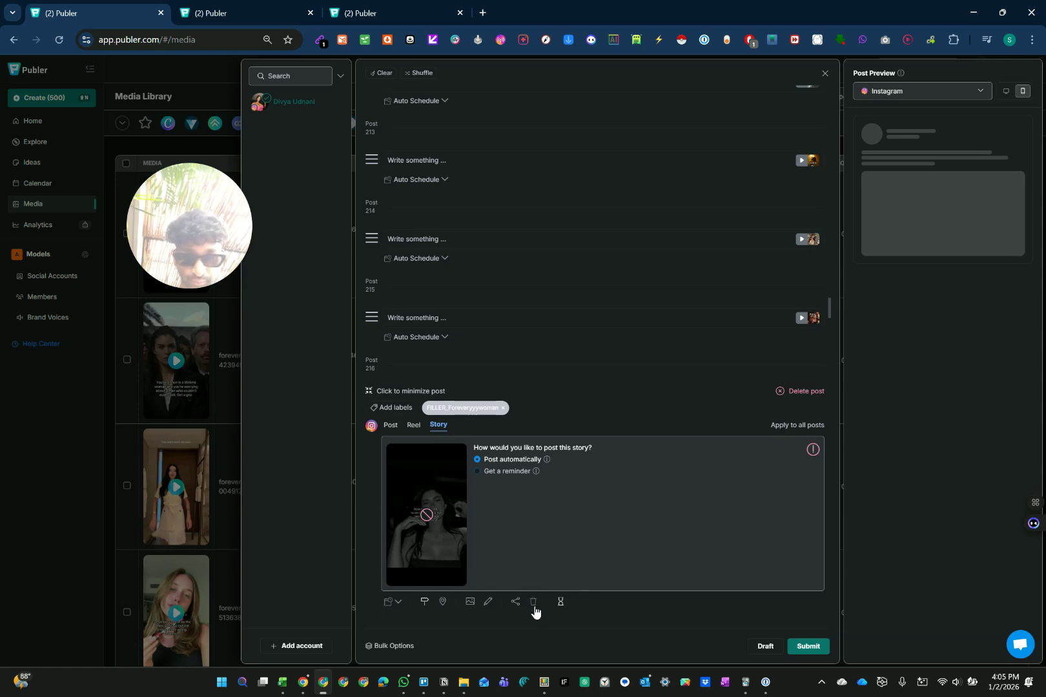
left_click(533, 603)
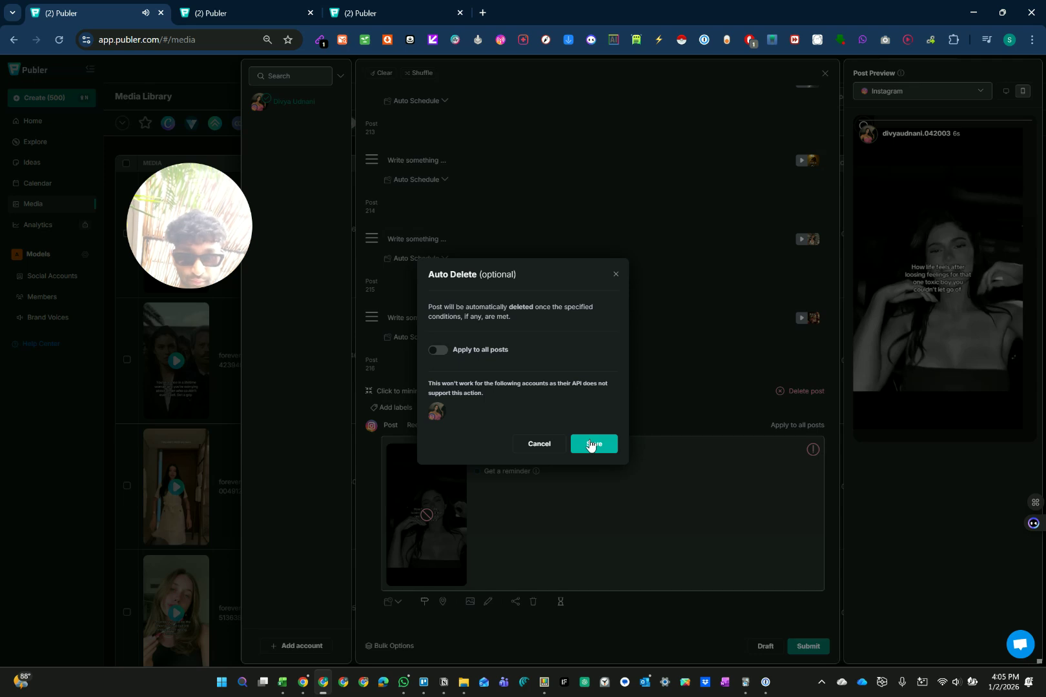
left_click(590, 444)
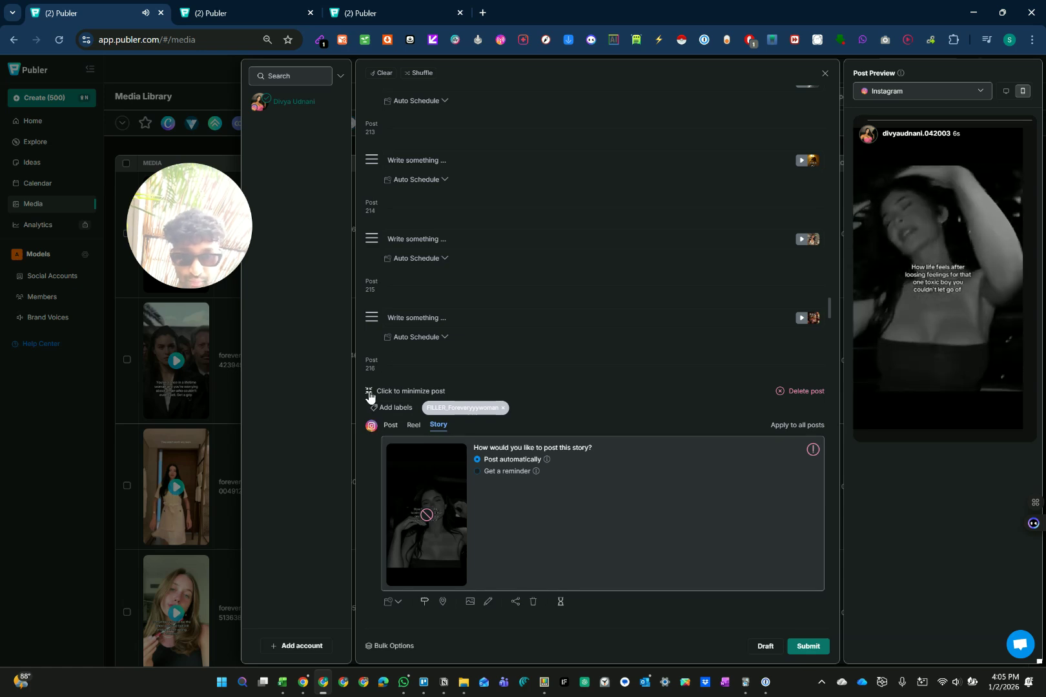
Delete the flagged Post 216 from the bulk post list
left_click(804, 392)
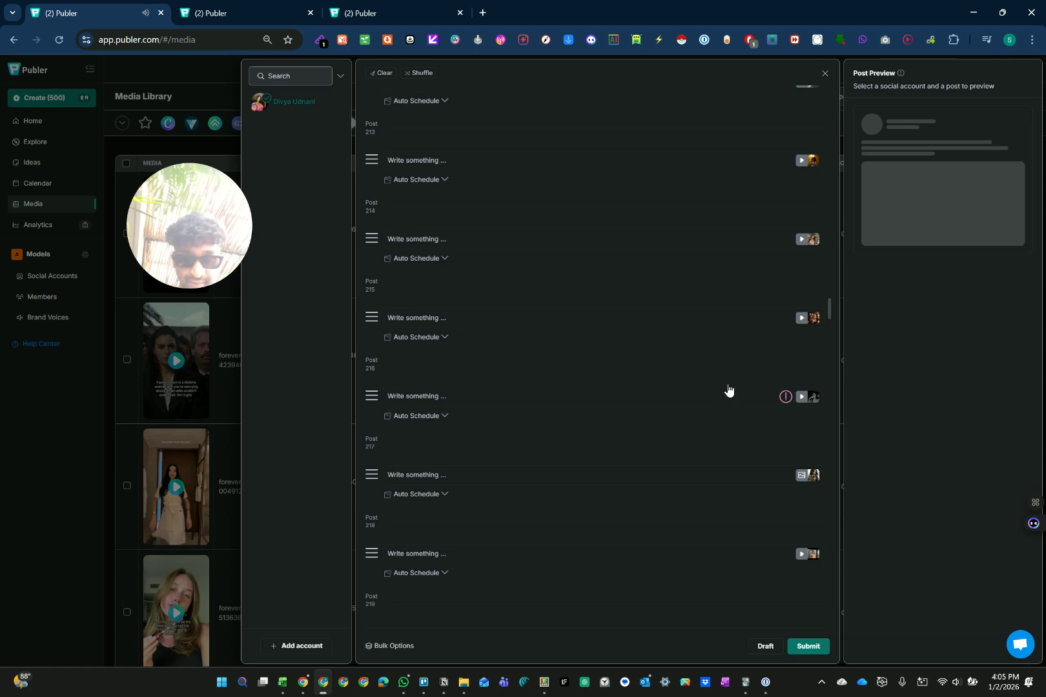
left_click(800, 395)
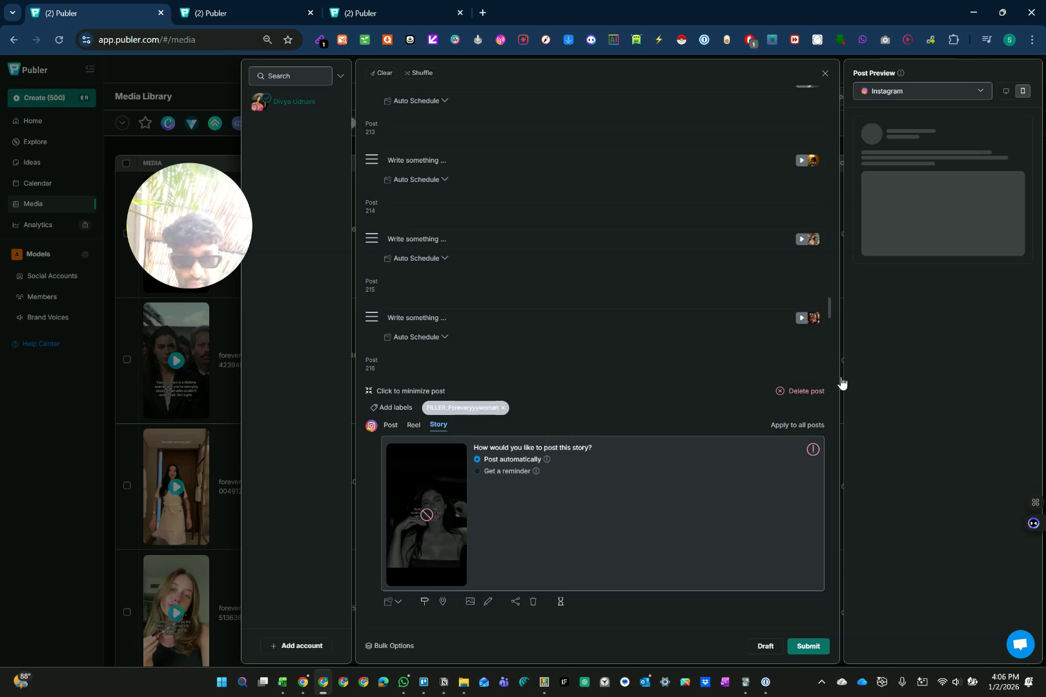
left_click(781, 391)
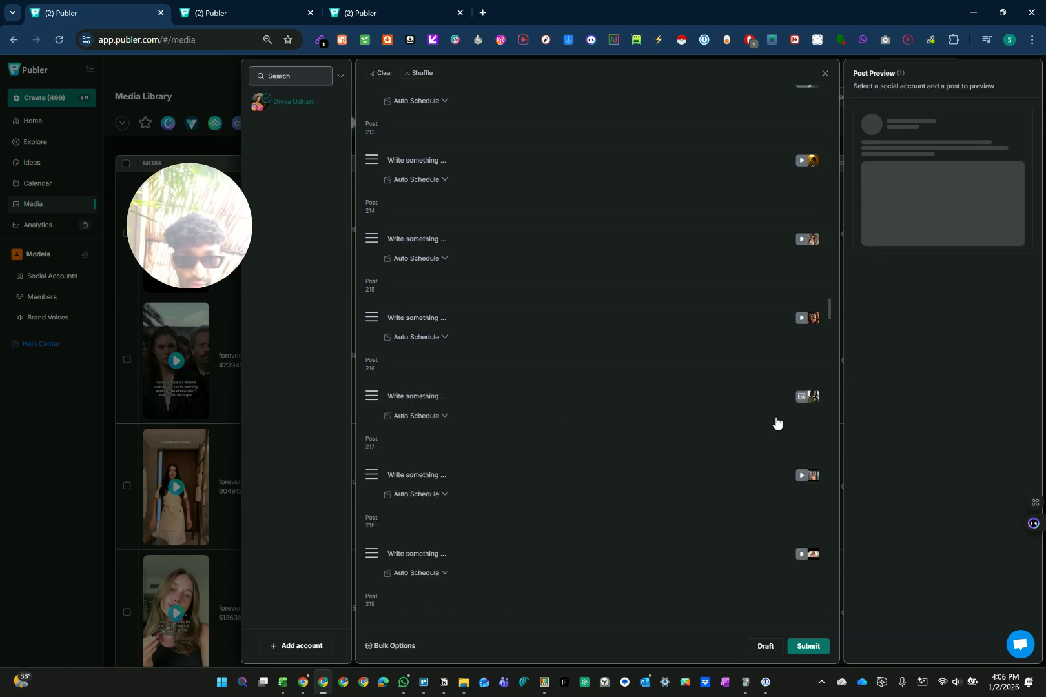
Find the flagged Post 180 further up the bulk post list and delete it
scroll(775, 420, "up", 7)
scroll(776, 420, "up", 9)
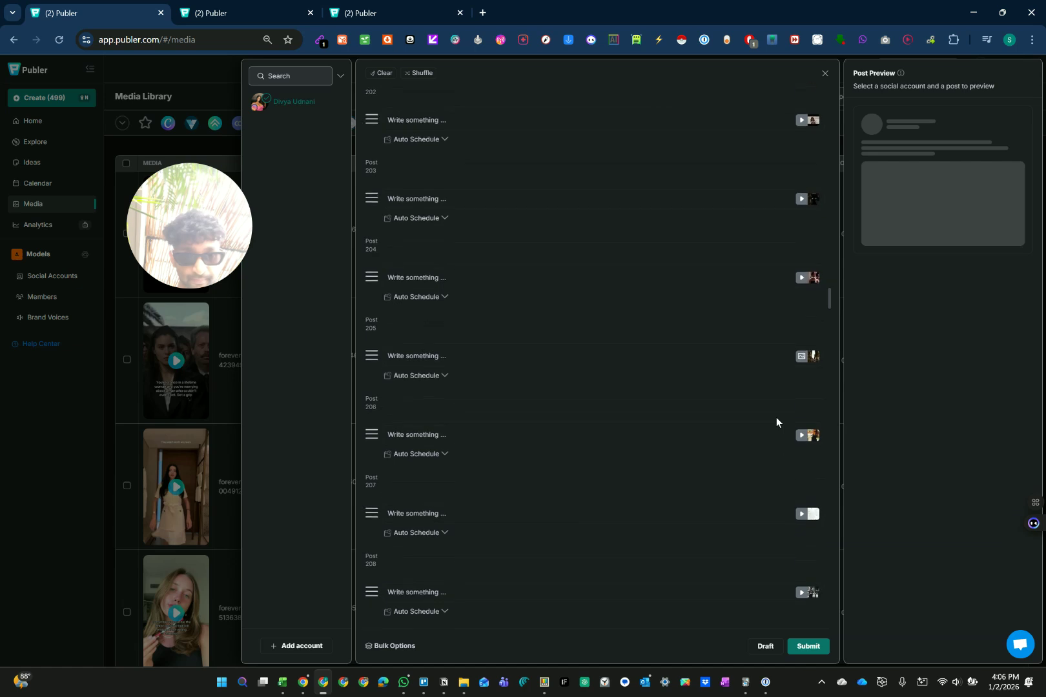
scroll(775, 419, "up", 20)
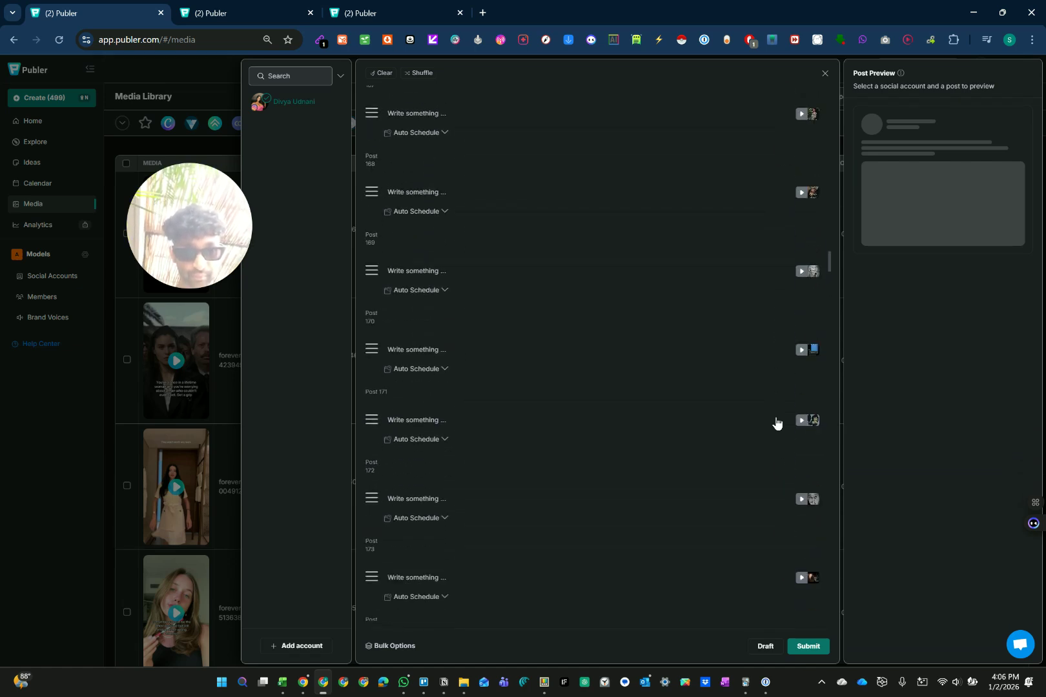
scroll(776, 418, "down", 6)
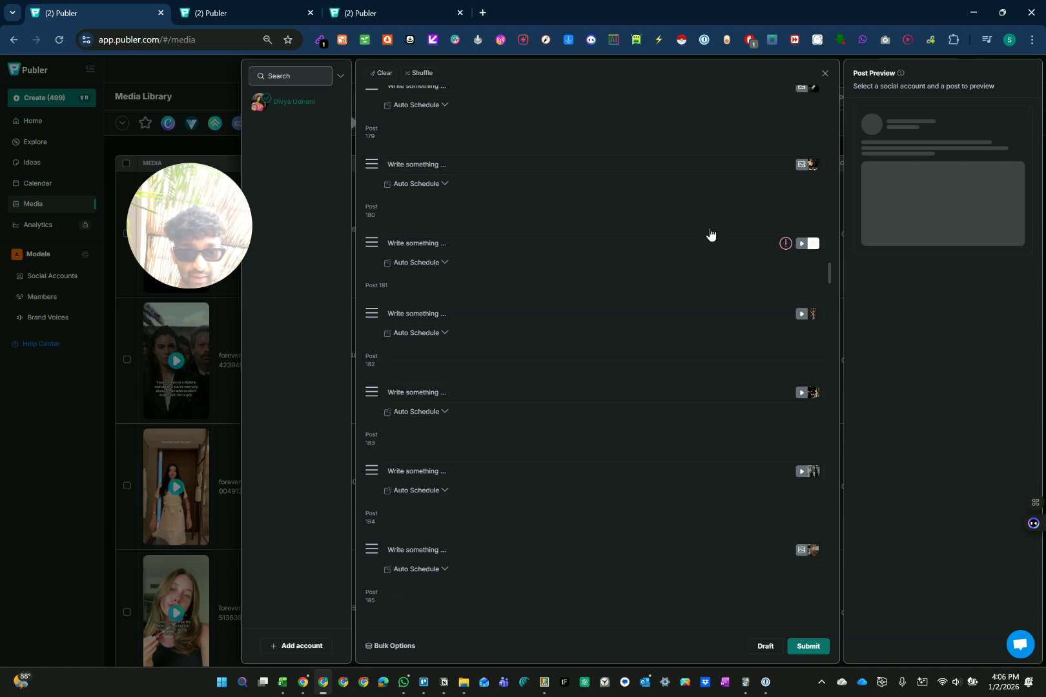
left_click(458, 245)
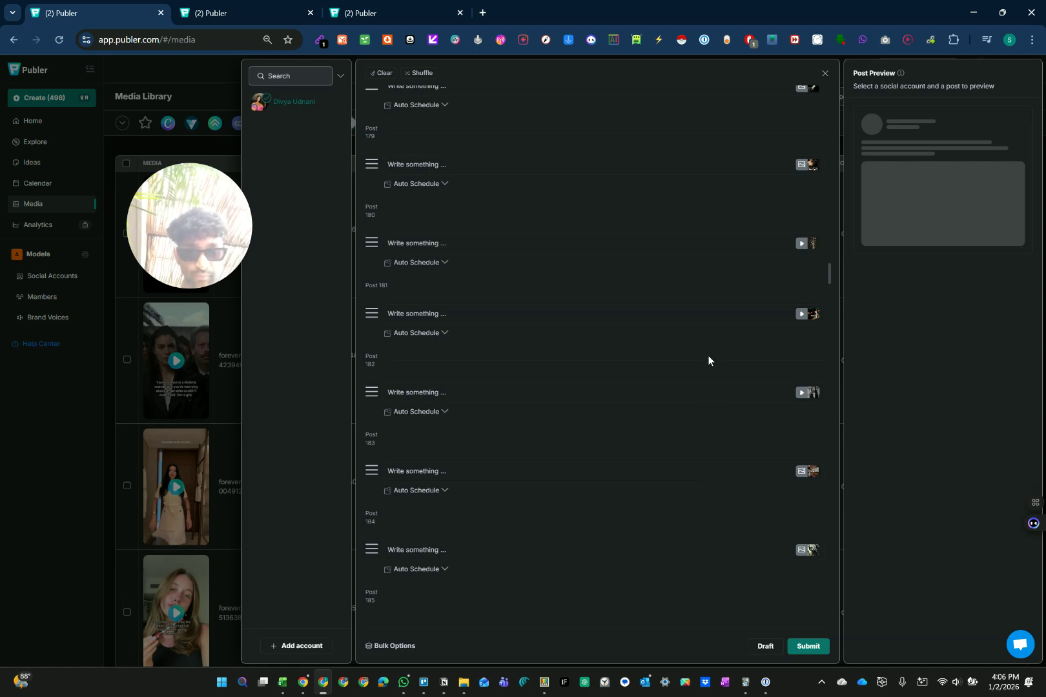
Check the posts before Post 180 back to the start of the list, and submit the remaining auto-scheduled Story posts
scroll(708, 360, "up", 20)
scroll(712, 437, "up", 20)
scroll(712, 442, "up", 20)
scroll(711, 438, "up", 20)
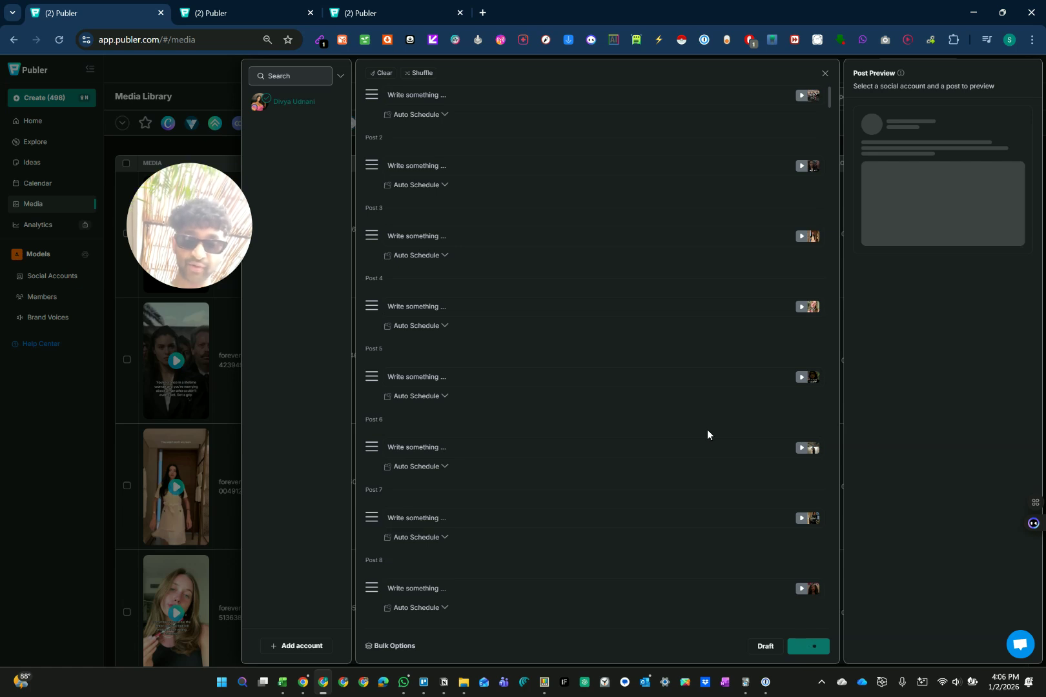
scroll(707, 435, "down", 3)
scroll(707, 435, "up", 3)
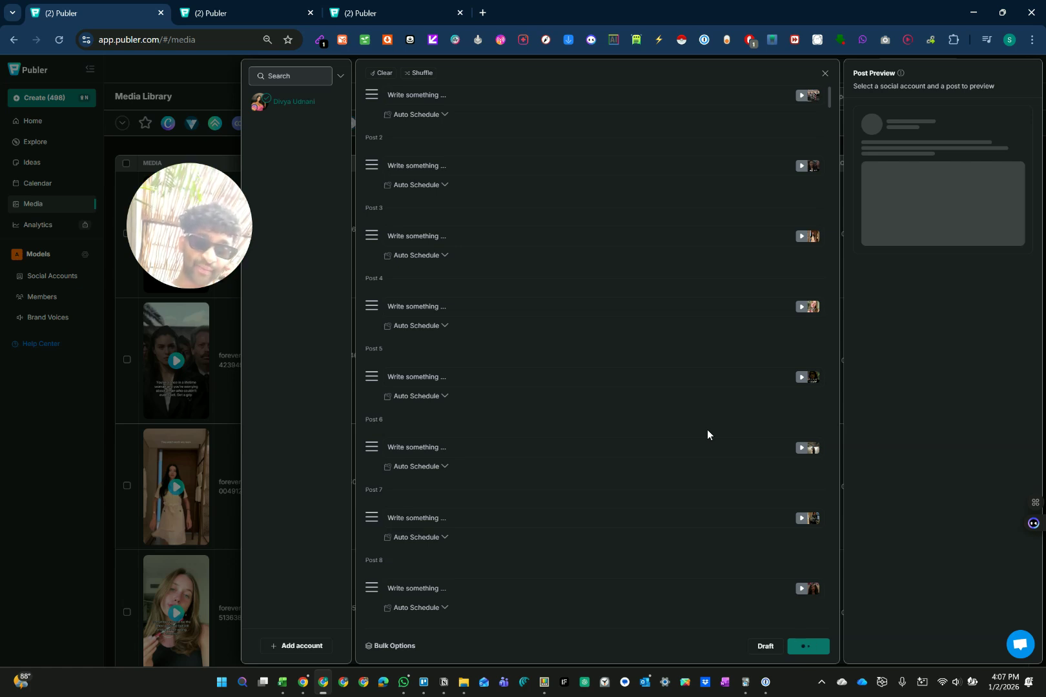
scroll(707, 428, "down", 8)
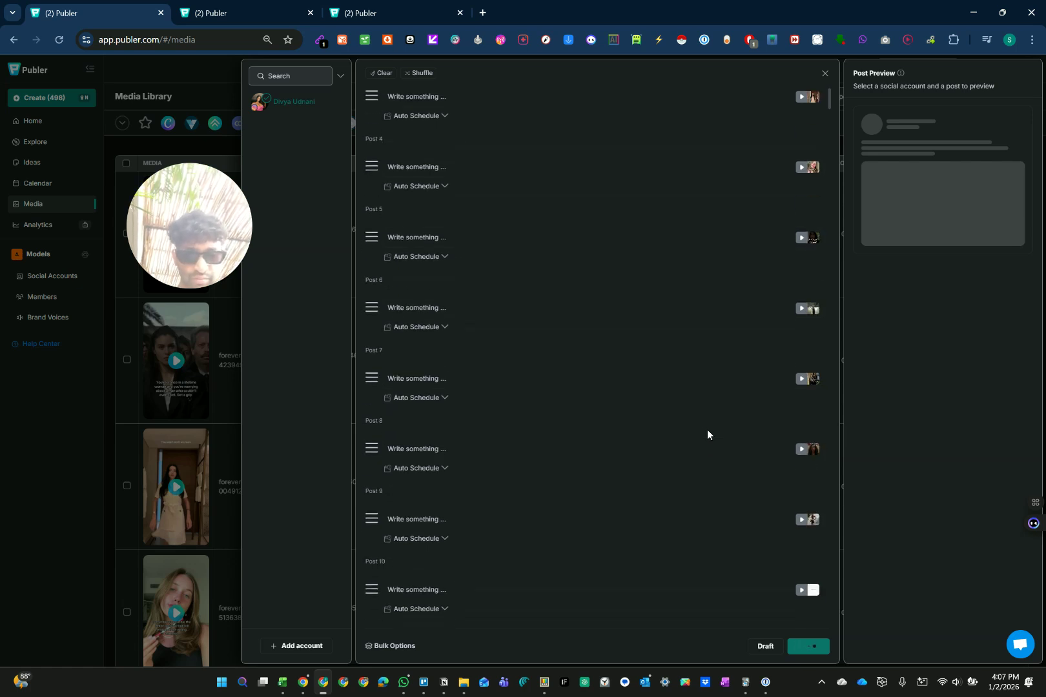
scroll(706, 435, "down", 10)
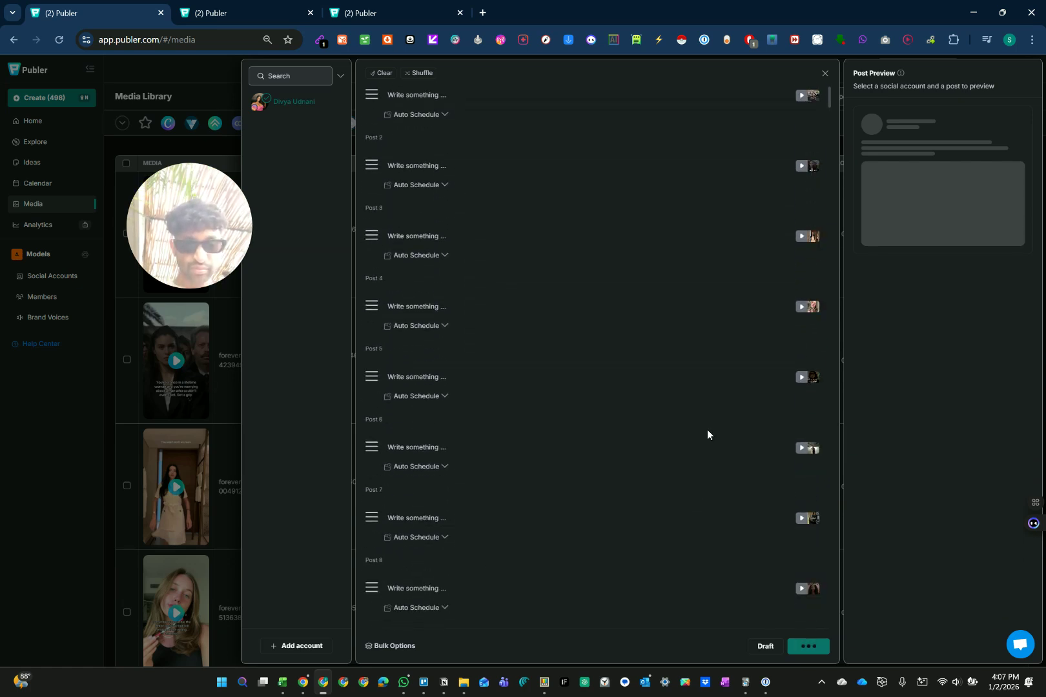
scroll(707, 434, "down", 13)
scroll(707, 434, "down", 20)
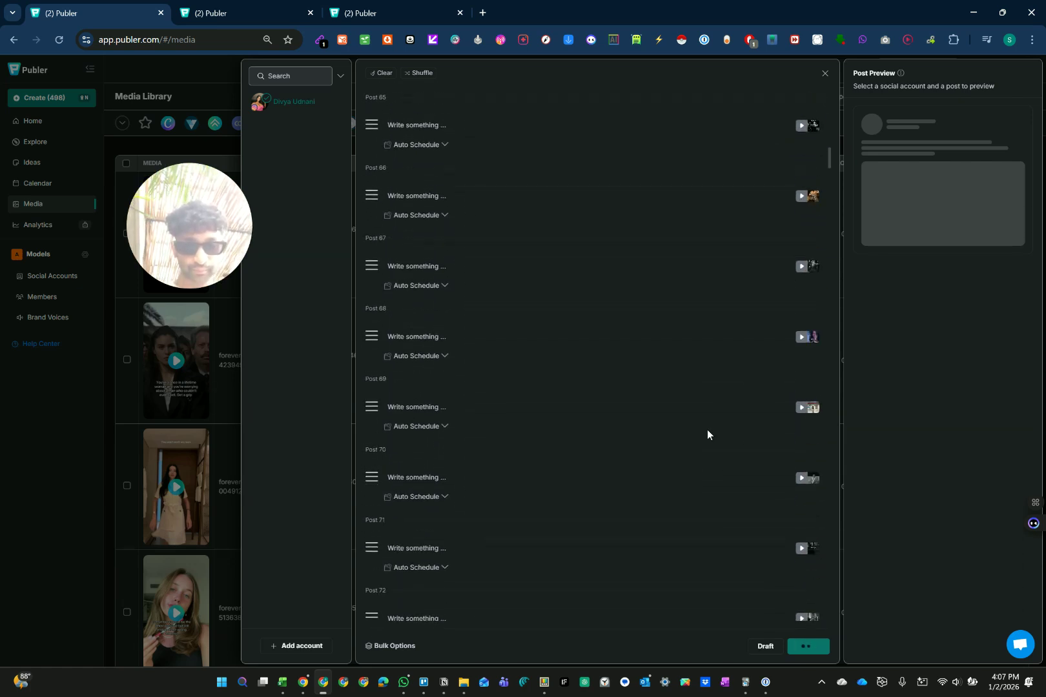
scroll(707, 433, "up", 16)
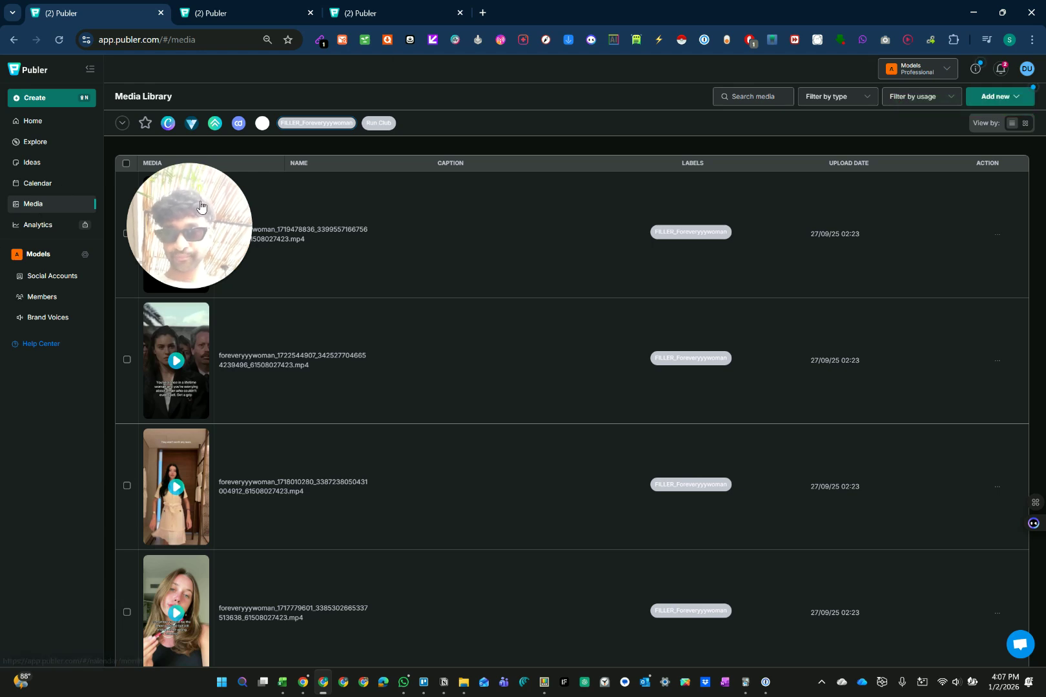
Open the posting calendar in monthly view to check the scheduled Stories for January 2026
left_click(38, 183)
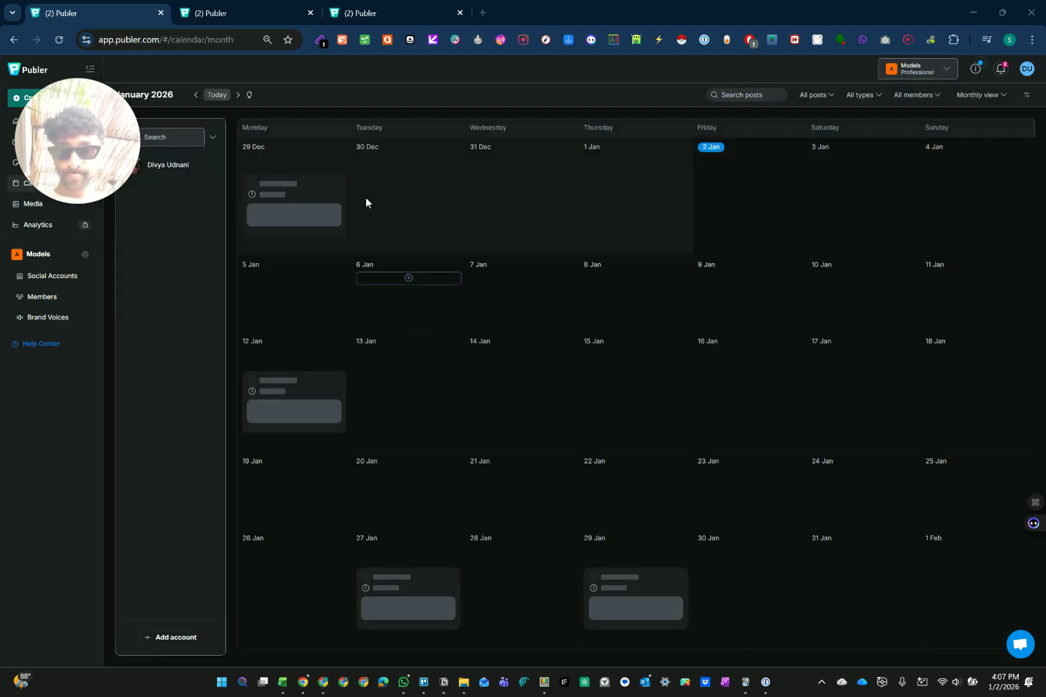
left_click(1002, 97)
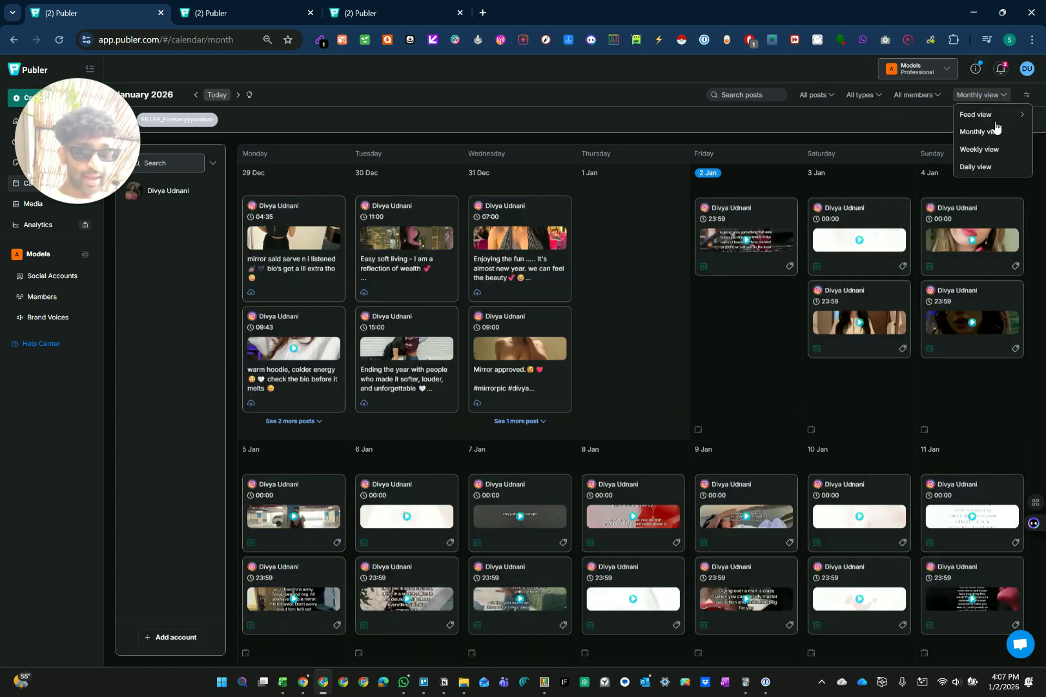
left_click(991, 129)
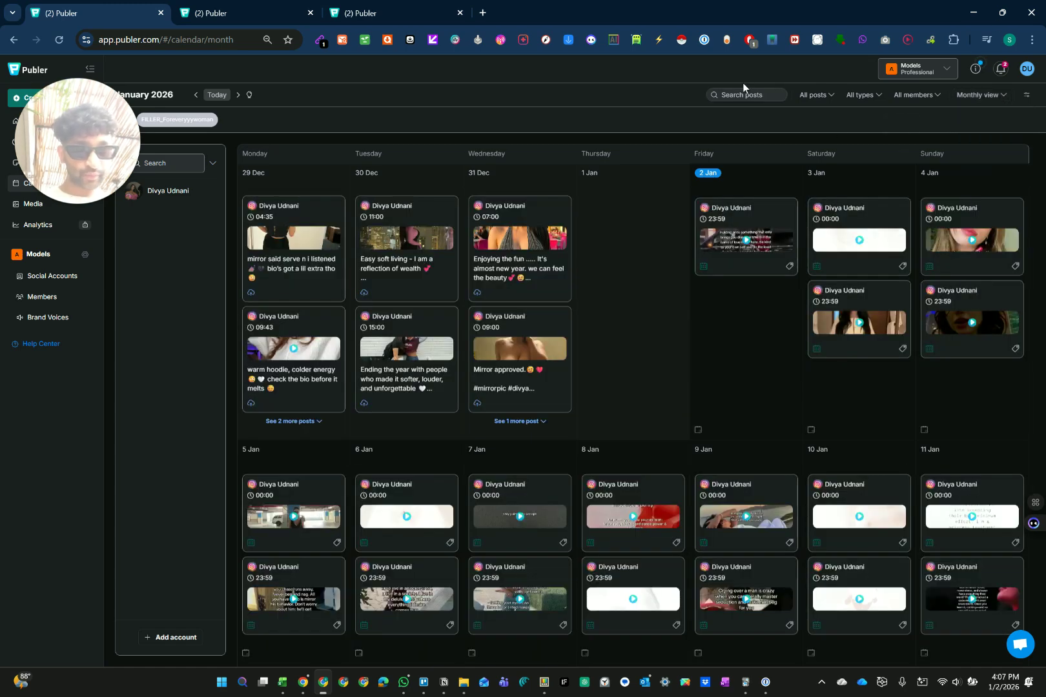
Look through the calendar months from February to August 2026 to see how far ahead the Stories are scheduled
left_click(238, 96)
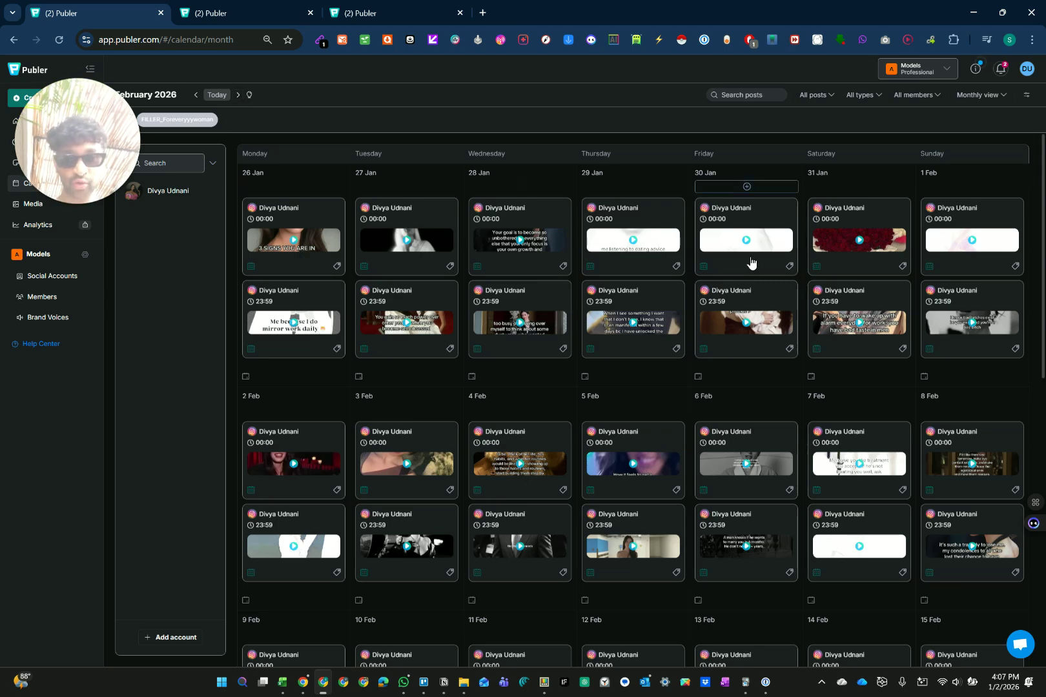
left_click(238, 95)
left_click(238, 95)
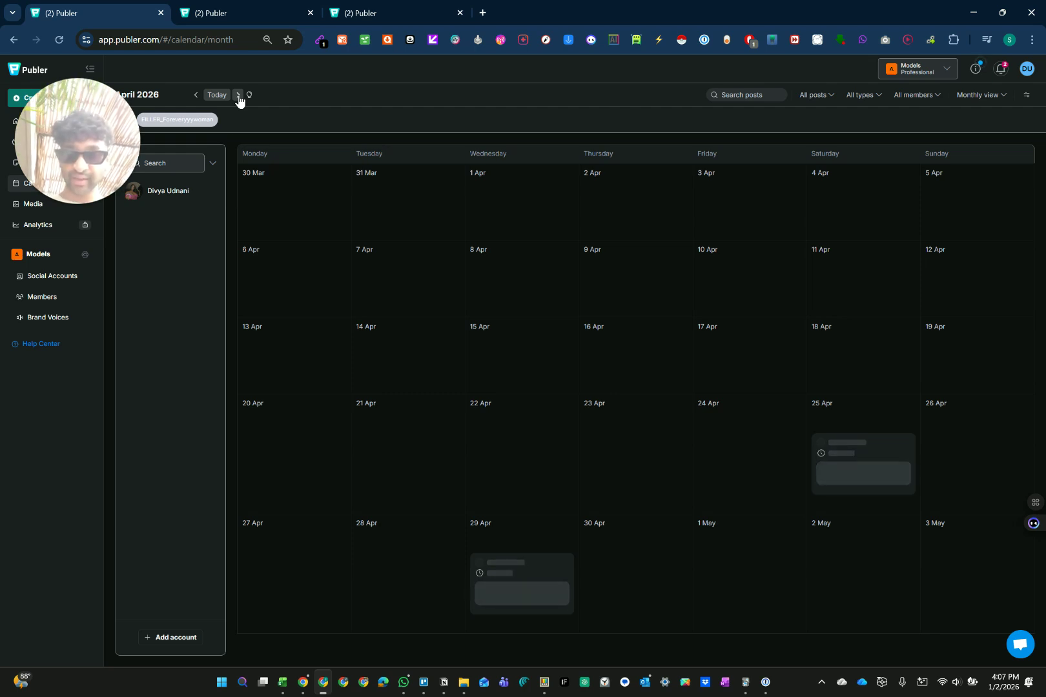
left_click(239, 96)
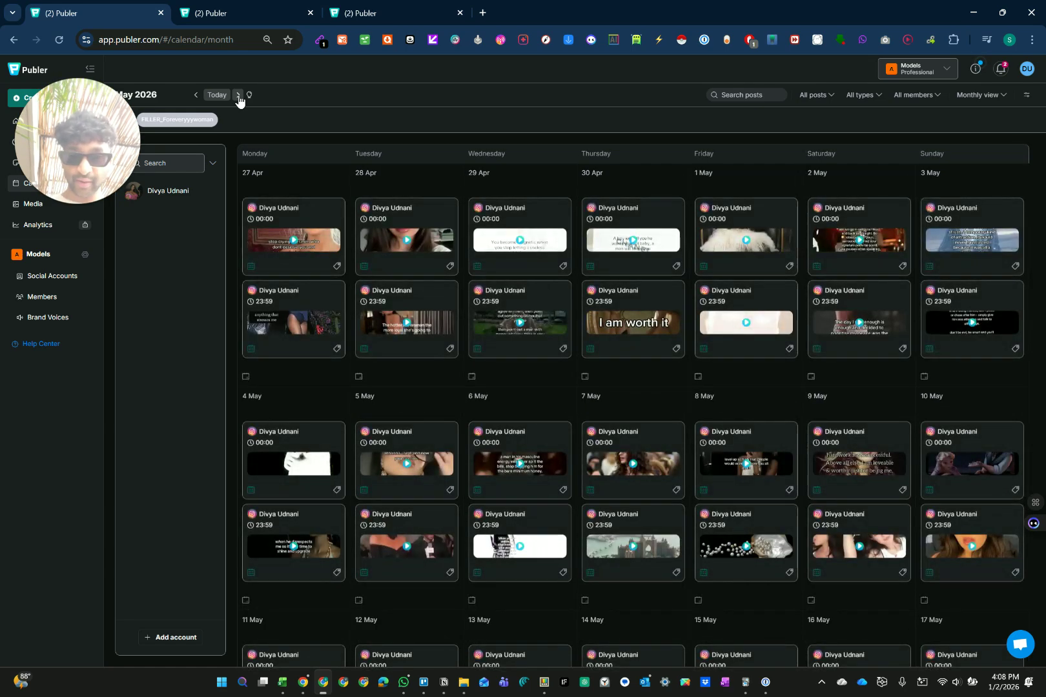
left_click(238, 95)
left_click(238, 95)
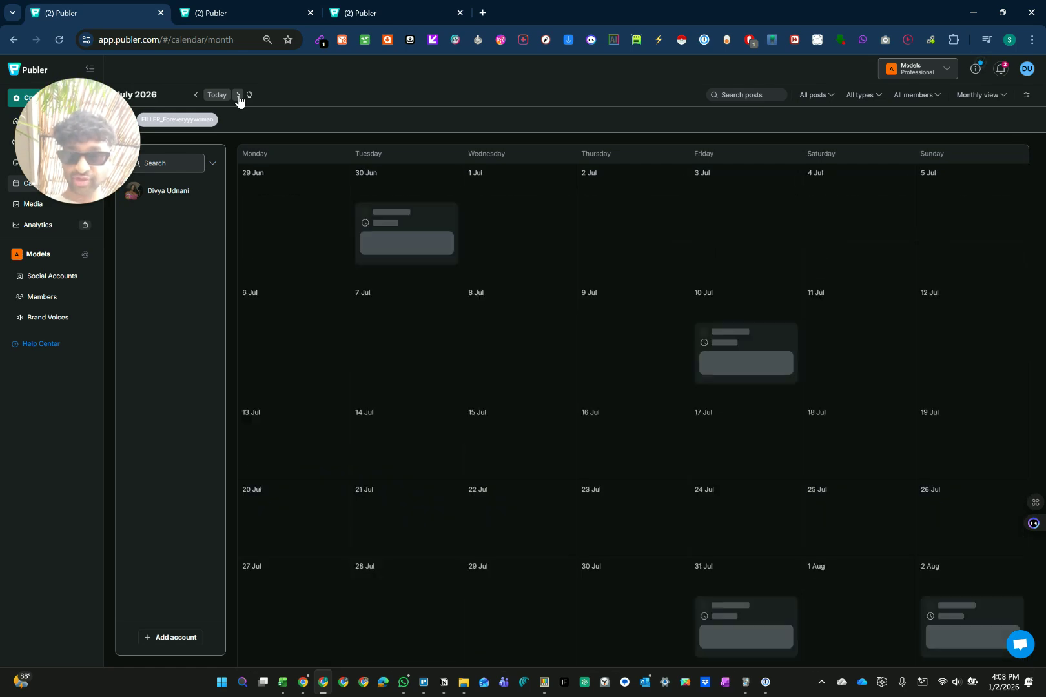
left_click(238, 95)
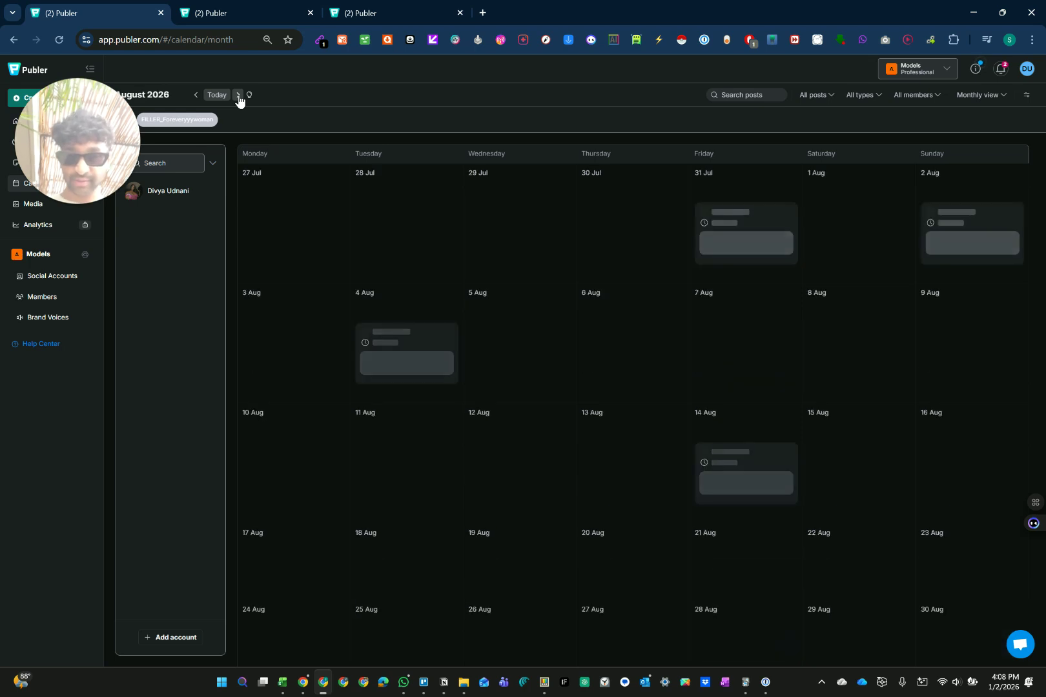